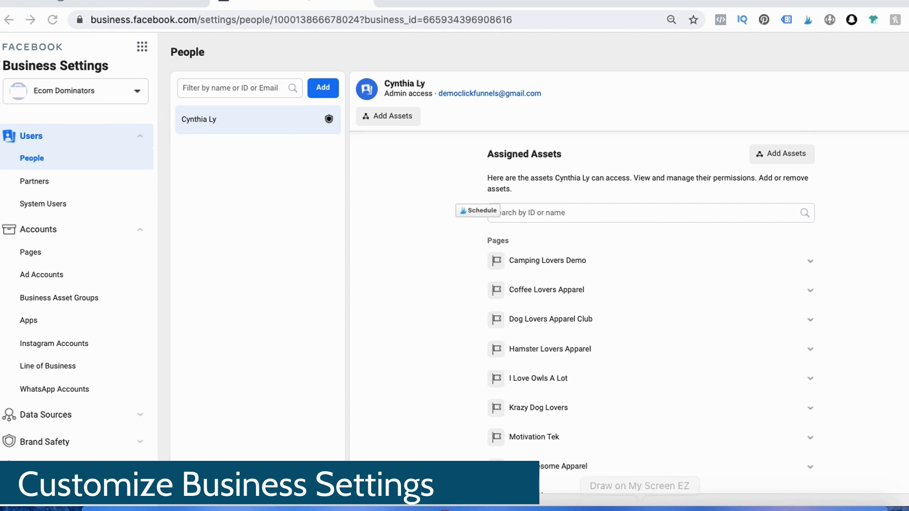
# Step: Look through the business tools list for the Business Settings entry
pyautogui.moveTo(9, 87); pyautogui.dragTo(189, 88)
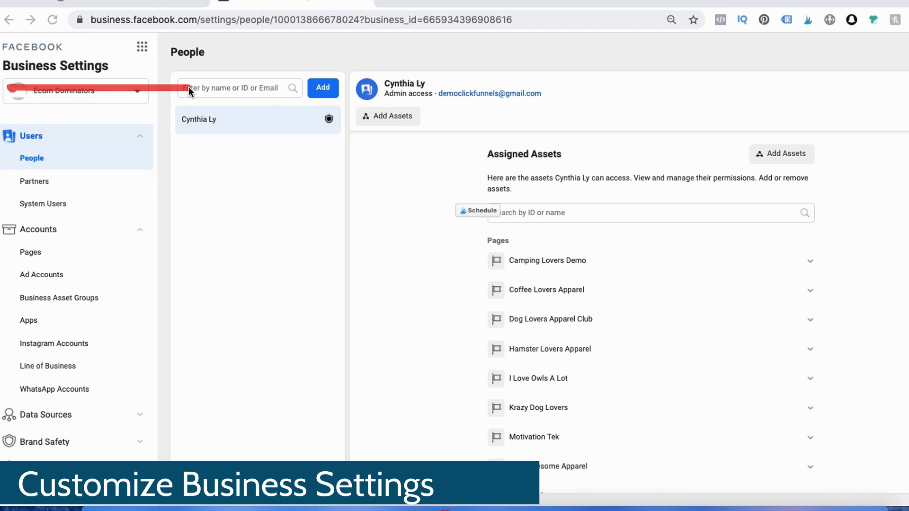
pyautogui.click(143, 48)
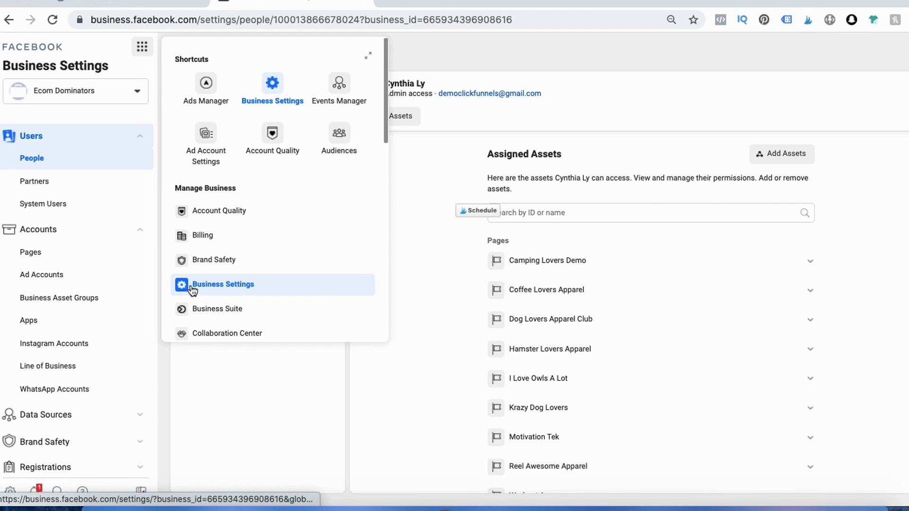
pyautogui.click(258, 369)
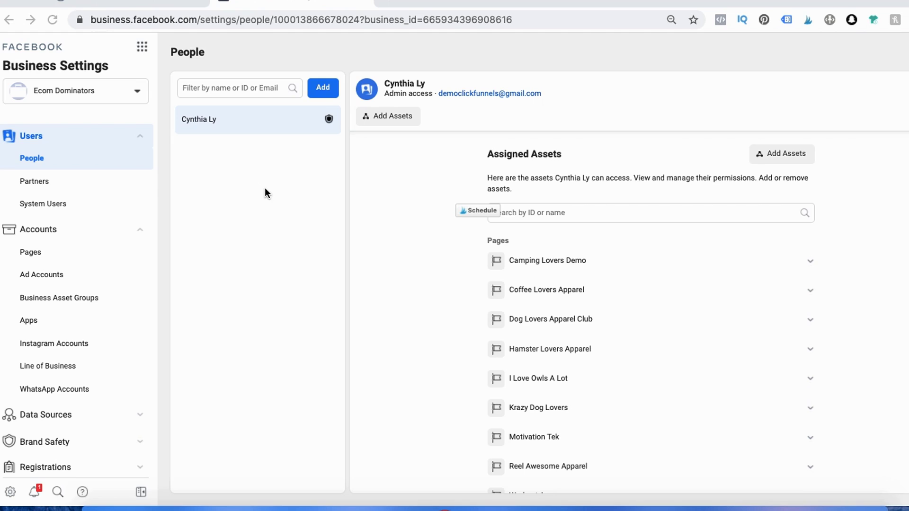
# Step: Look through the Business Settings sections from Users down to Setup Guide
pyautogui.moveTo(55, 36); pyautogui.dragTo(0, 30)
pyautogui.moveTo(0, 492)
pyautogui.mouseDown()
pyautogui.moveTo(156, 489)
pyautogui.moveTo(176, 126)
pyautogui.moveTo(61, 32)
pyautogui.moveTo(24, 32)
pyautogui.mouseUp()
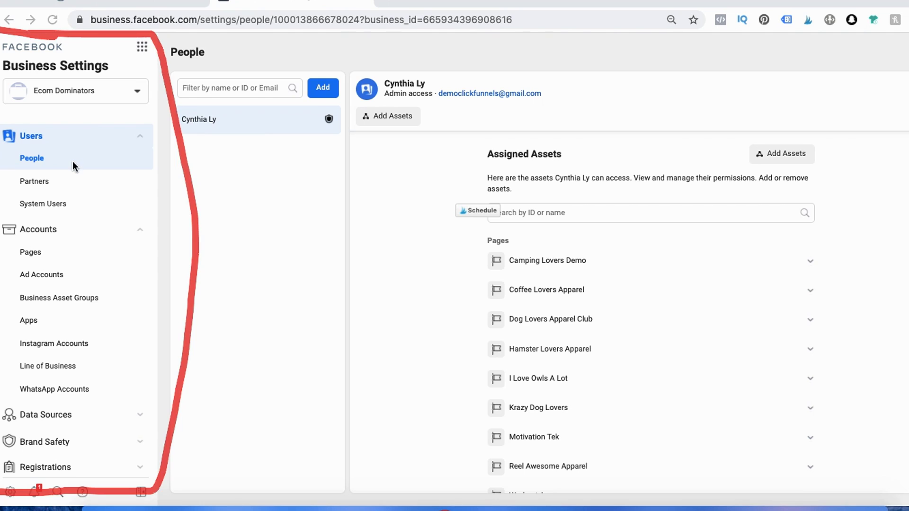
pyautogui.scroll(-5, 75, 221)
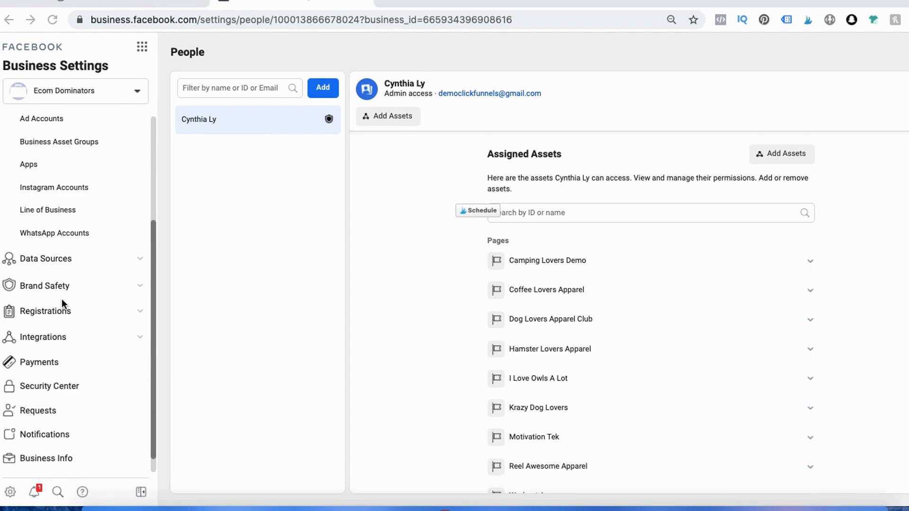
pyautogui.scroll(-1, 67, 299)
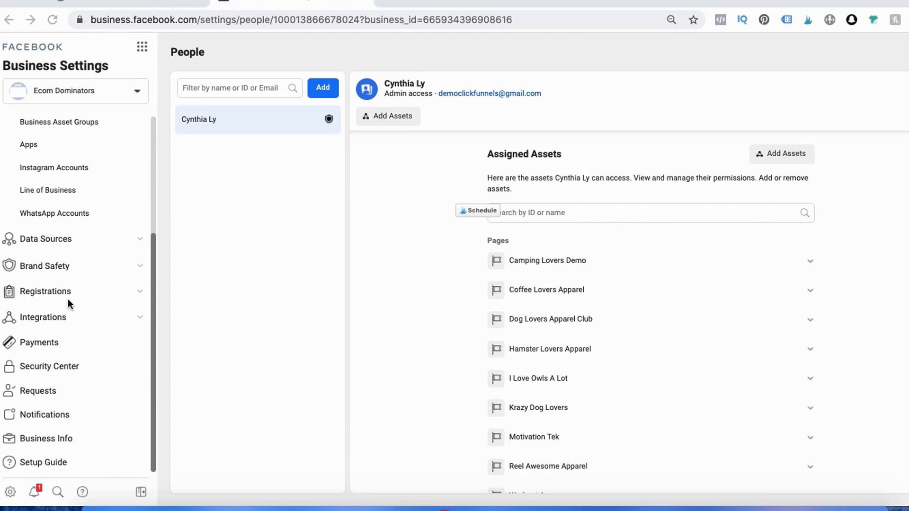
pyautogui.scroll(6, 68, 299)
# Step: Review the people who have access to the business, including the admin's access and the options for adding people and assets
pyautogui.click(639, 502)
pyautogui.moveTo(534, 33)
pyautogui.mouseDown()
pyautogui.moveTo(310, 26)
pyautogui.moveTo(175, 228)
pyautogui.mouseUp()
pyautogui.moveTo(200, 302)
pyautogui.mouseDown()
pyautogui.moveTo(604, 499)
pyautogui.moveTo(872, 263)
pyautogui.moveTo(561, 44)
pyautogui.moveTo(487, 39)
pyautogui.mouseUp()
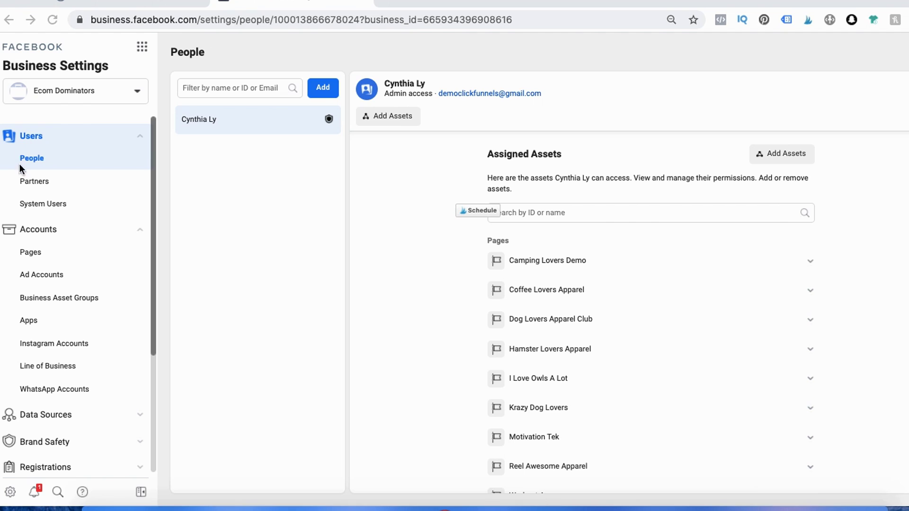
pyautogui.moveTo(21, 167)
pyautogui.mouseDown()
pyautogui.moveTo(85, 164)
pyautogui.moveTo(4, 170)
pyautogui.mouseUp()
pyautogui.moveTo(184, 131); pyautogui.dragTo(232, 137)
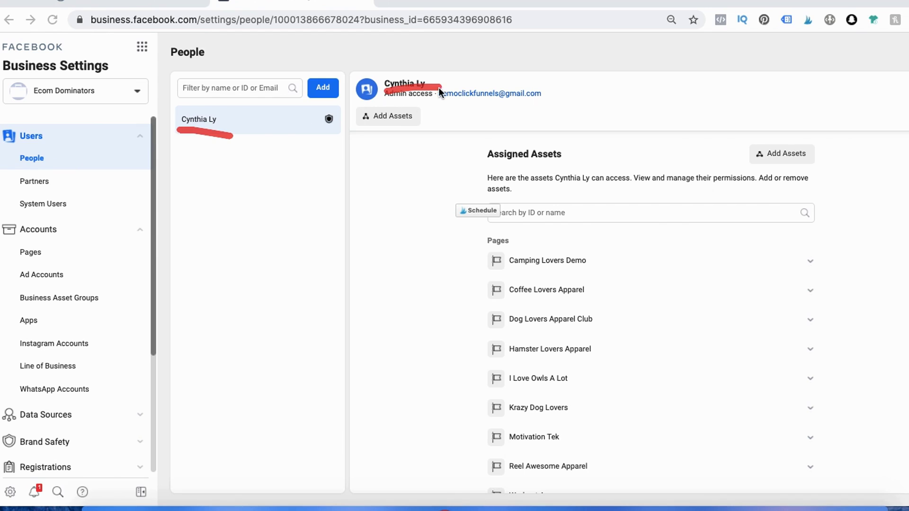
pyautogui.moveTo(383, 108)
pyautogui.mouseDown()
pyautogui.moveTo(430, 122)
pyautogui.moveTo(343, 97)
pyautogui.mouseUp()
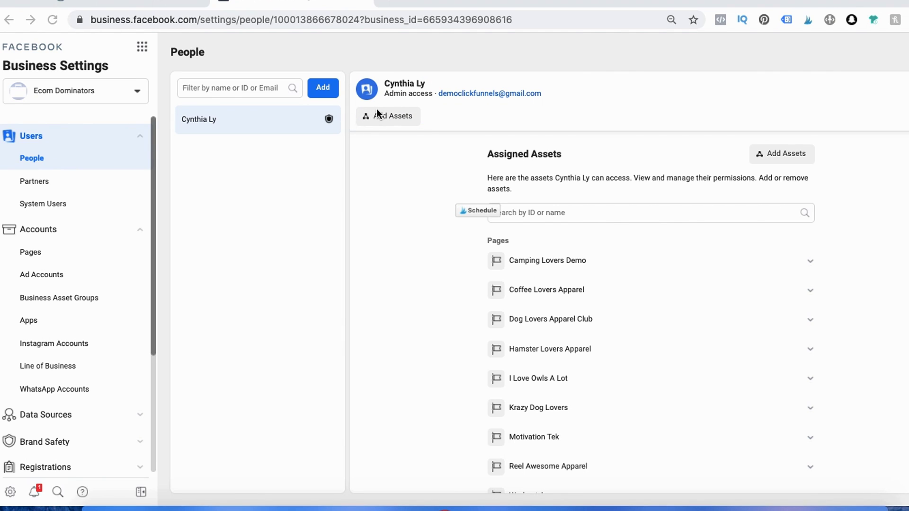
pyautogui.moveTo(344, 119)
pyautogui.mouseDown()
pyautogui.moveTo(318, 41)
pyautogui.moveTo(339, 121)
pyautogui.mouseUp()
# Step: Open the Partners settings and review the options for sharing assets with or requesting assets from a partner
pyautogui.click(36, 180)
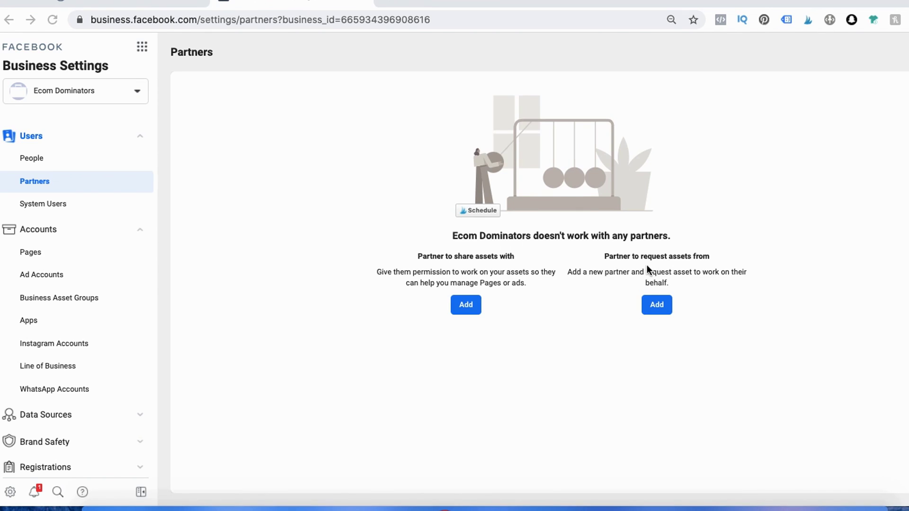
pyautogui.moveTo(587, 306)
pyautogui.mouseDown()
pyautogui.moveTo(683, 365)
pyautogui.moveTo(543, 331)
pyautogui.moveTo(675, 349)
pyautogui.mouseUp()
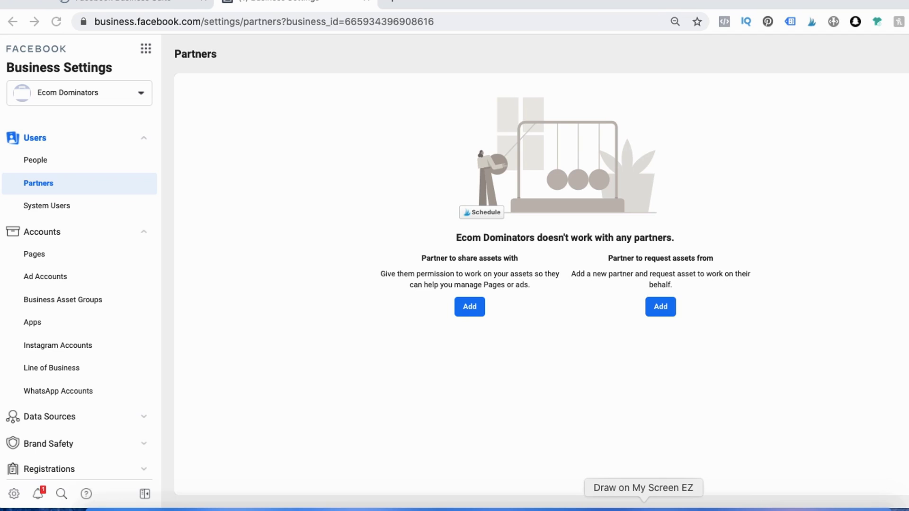
# Step: Open the Pages settings and review the options for adding, requesting access to, or creating a page
pyautogui.moveTo(11, 245); pyautogui.dragTo(76, 244)
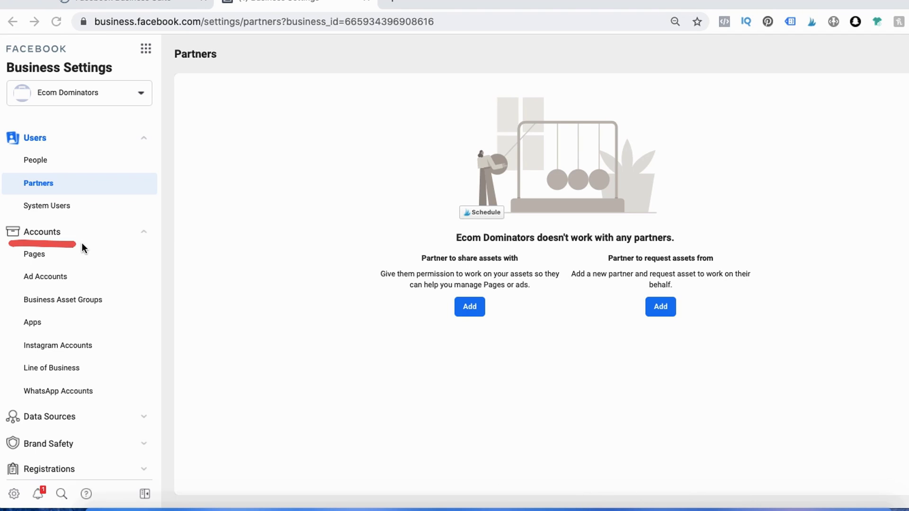
pyautogui.click(33, 255)
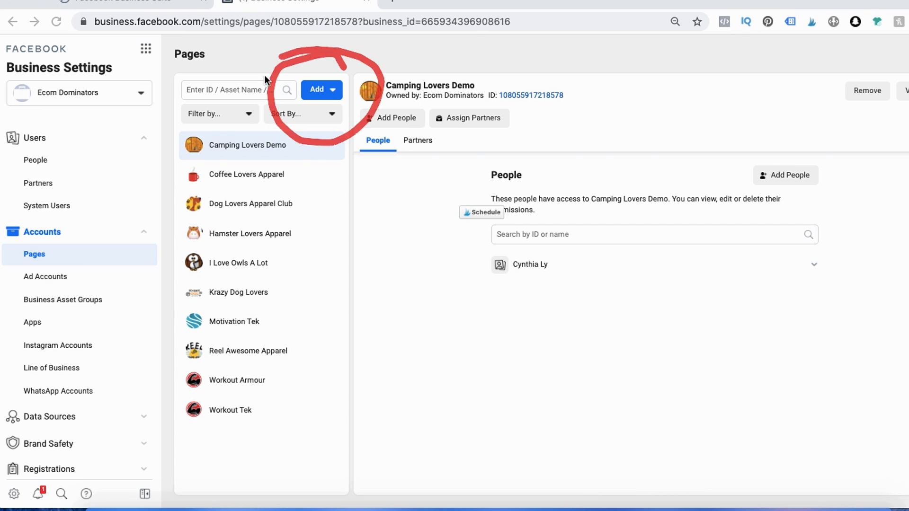
pyautogui.click(333, 92)
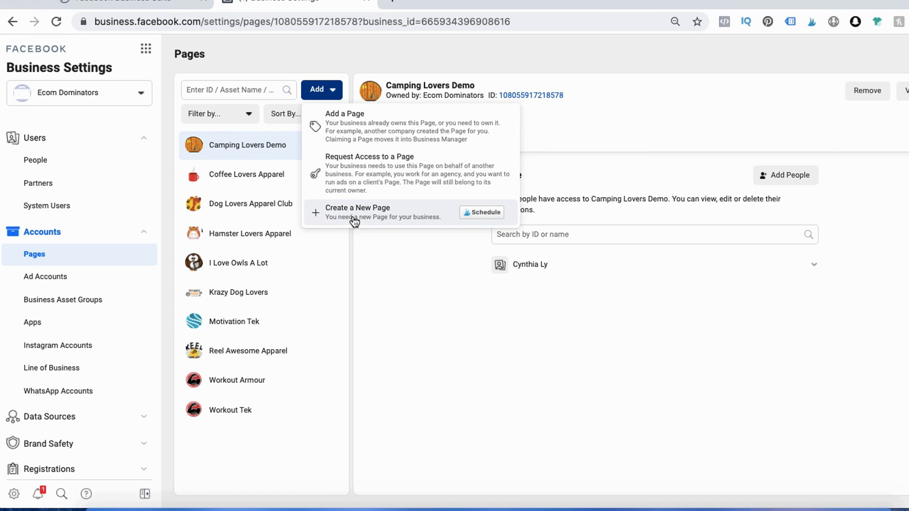
pyautogui.click(394, 254)
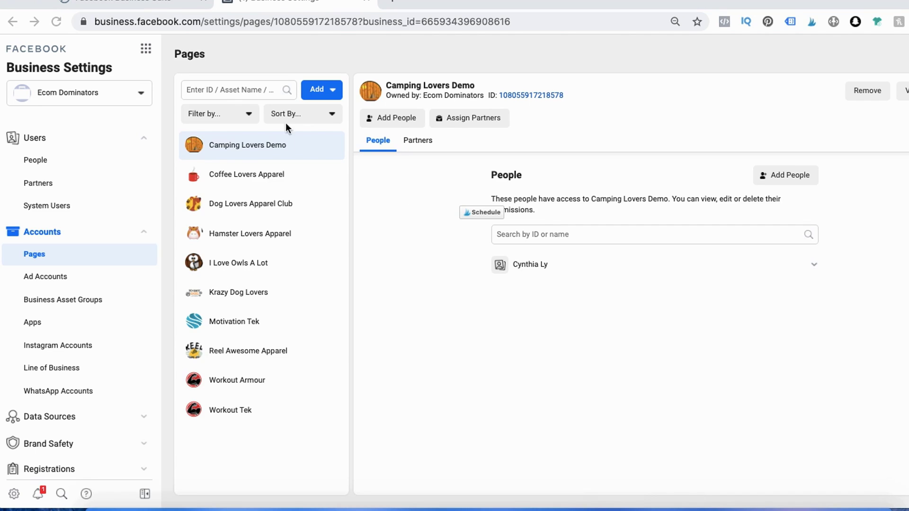
pyautogui.moveTo(186, 110)
pyautogui.mouseDown()
pyautogui.moveTo(155, 334)
pyautogui.moveTo(294, 461)
pyautogui.moveTo(360, 195)
pyautogui.moveTo(199, 110)
pyautogui.mouseUp()
pyautogui.moveTo(73, 256)
pyautogui.mouseDown()
pyautogui.moveTo(27, 253)
pyautogui.moveTo(80, 257)
pyautogui.mouseUp()
# Step: Open the Ad Accounts settings and view the options for adding an ad account
pyautogui.click(102, 285)
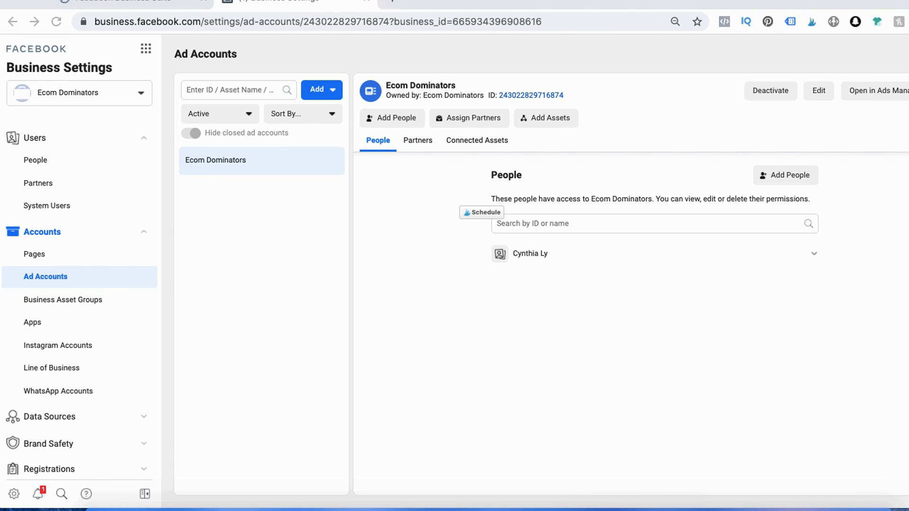
pyautogui.moveTo(265, 70); pyautogui.dragTo(307, 61)
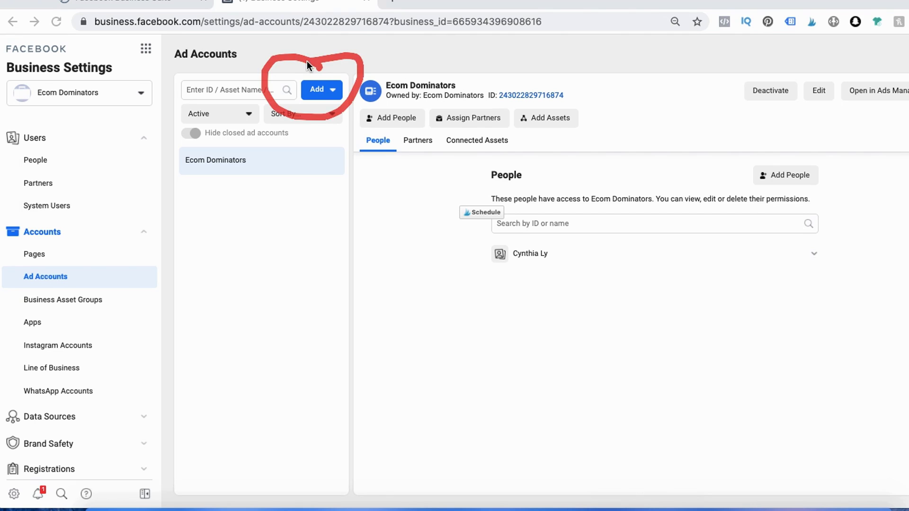
pyautogui.click(333, 93)
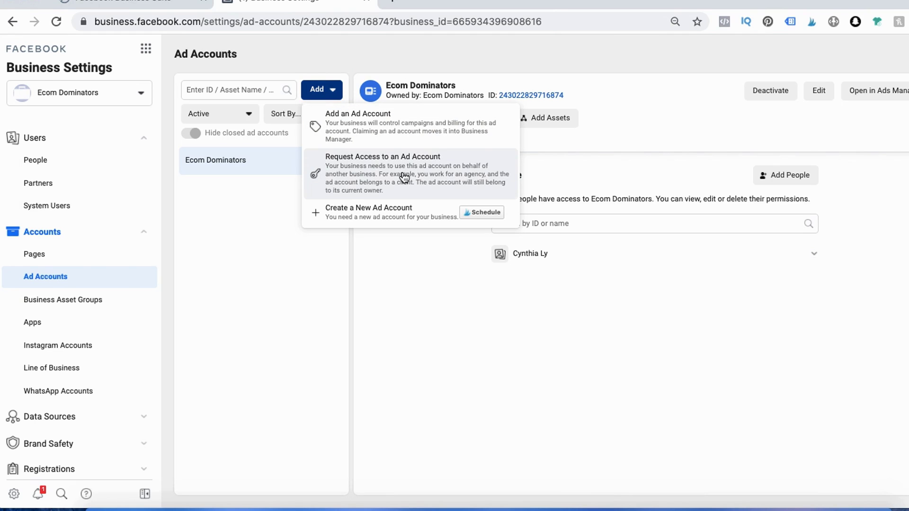
# Step: Start creating a new ad account named "business name", review its time zone and currency settings, and cancel the creation
pyautogui.click(385, 217)
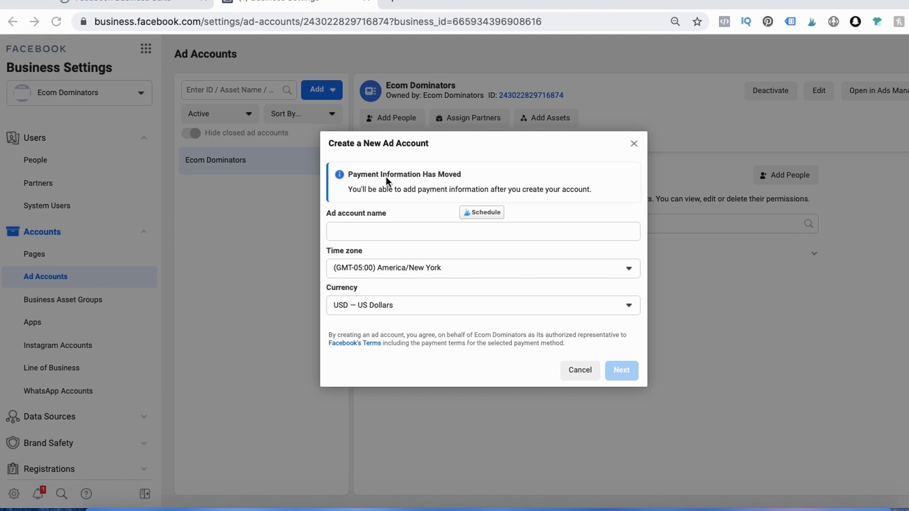
pyautogui.click(348, 231)
pyautogui.write('business name')
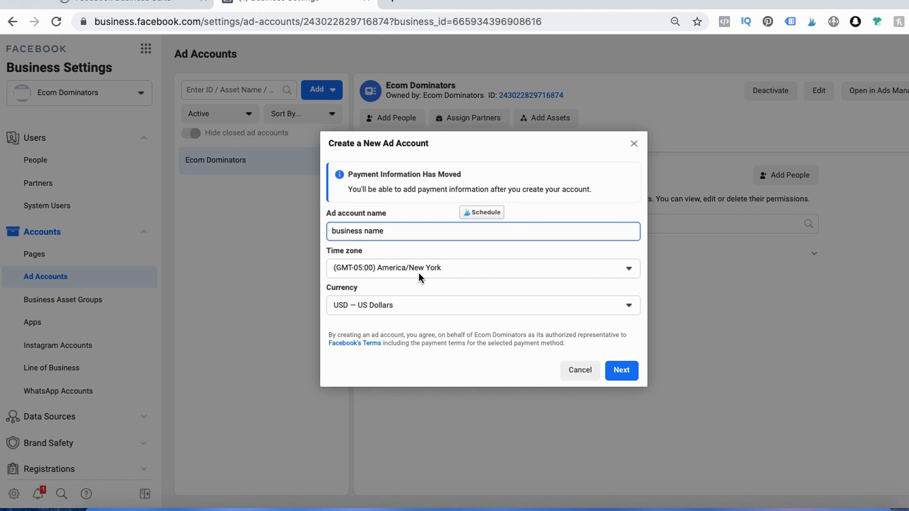
pyautogui.click(643, 507)
pyautogui.moveTo(326, 277)
pyautogui.mouseDown()
pyautogui.moveTo(453, 277)
pyautogui.moveTo(318, 276)
pyautogui.mouseUp()
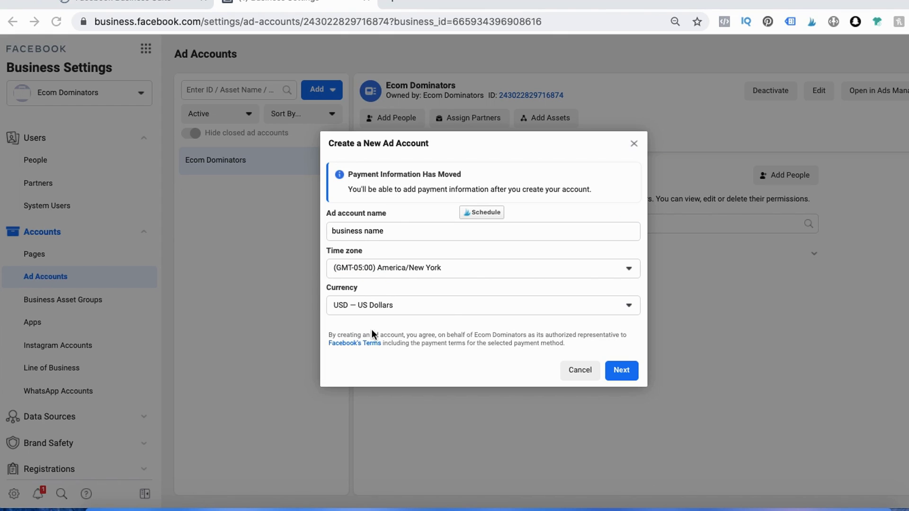
pyautogui.moveTo(326, 321); pyautogui.dragTo(444, 321)
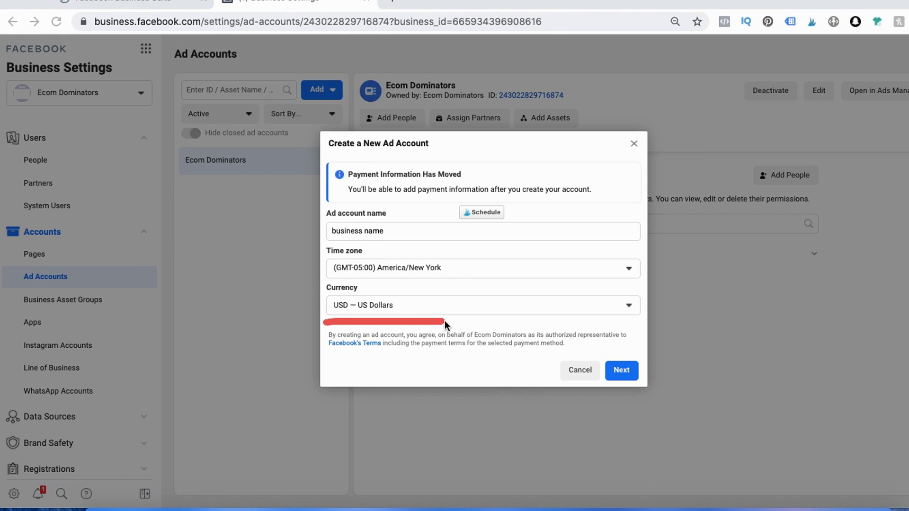
pyautogui.moveTo(633, 339)
pyautogui.mouseDown()
pyautogui.moveTo(647, 421)
pyautogui.moveTo(635, 425)
pyautogui.moveTo(672, 410)
pyautogui.mouseUp()
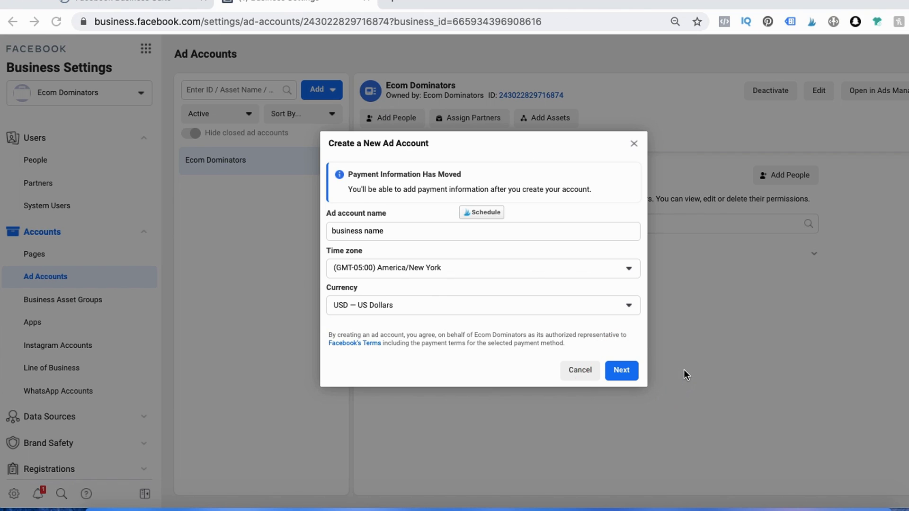
pyautogui.press('Escape')
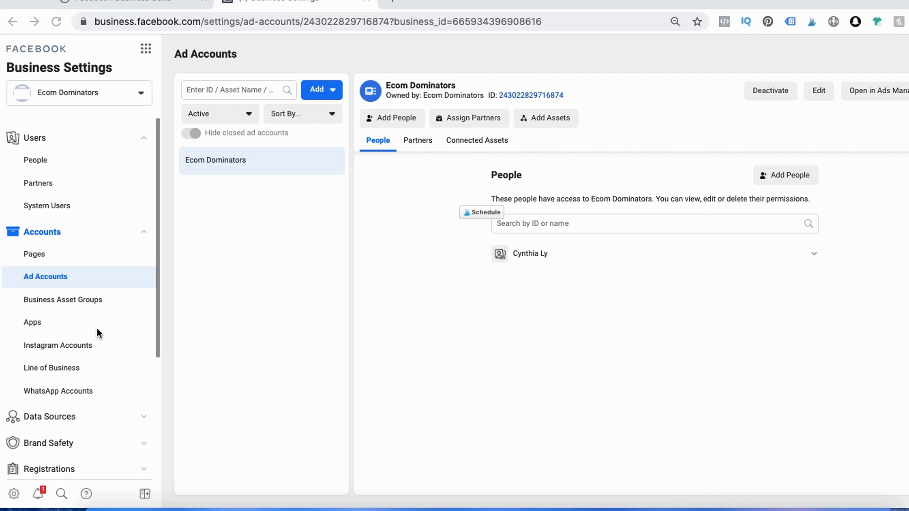
# Step: Open the Payments settings and review the payment methods for the business
pyautogui.scroll(-5, 64, 319)
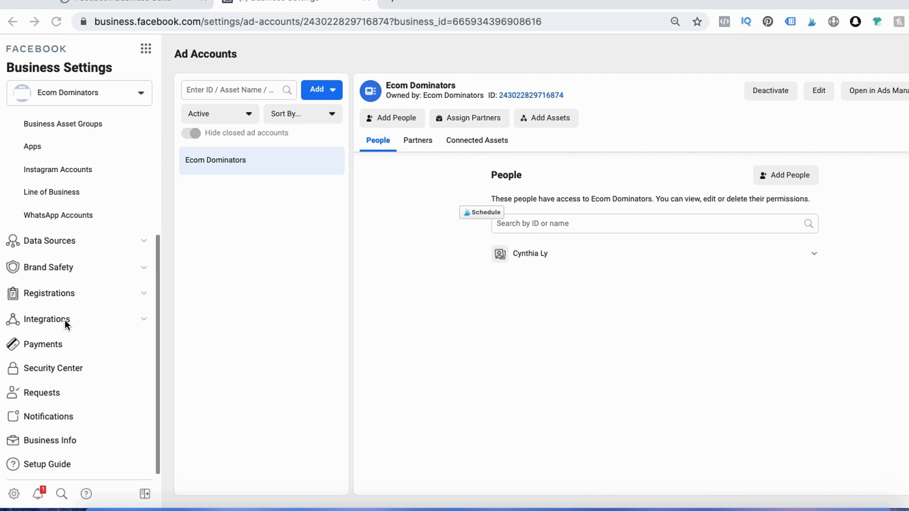
pyautogui.click(45, 346)
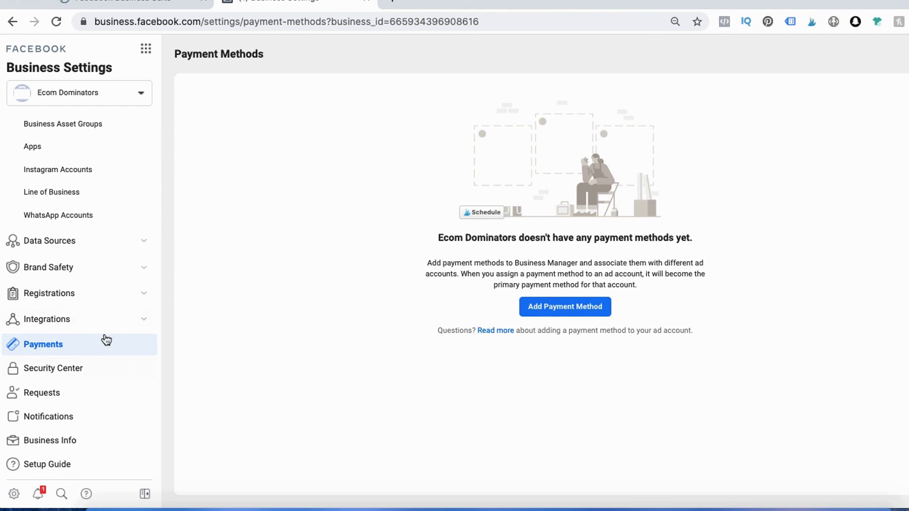
pyautogui.click(532, 312)
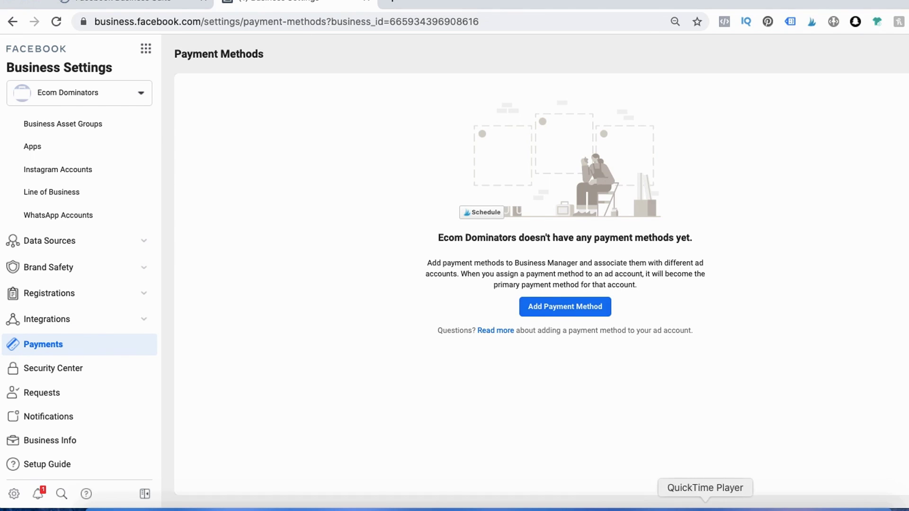
pyautogui.moveTo(505, 234)
pyautogui.mouseDown()
pyautogui.moveTo(470, 264)
pyautogui.moveTo(435, 236)
pyautogui.mouseUp()
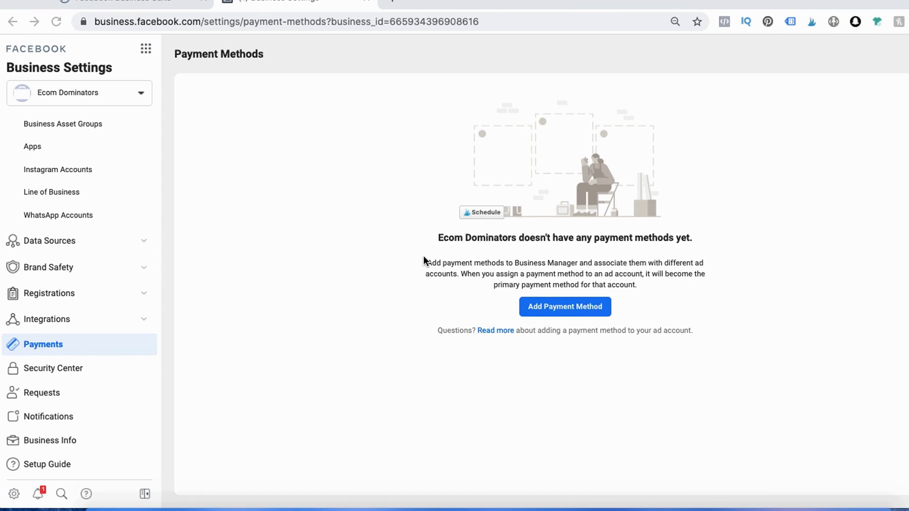
# Step: View the credit or debit card form for adding a payment method, and cancel it
pyautogui.click(549, 305)
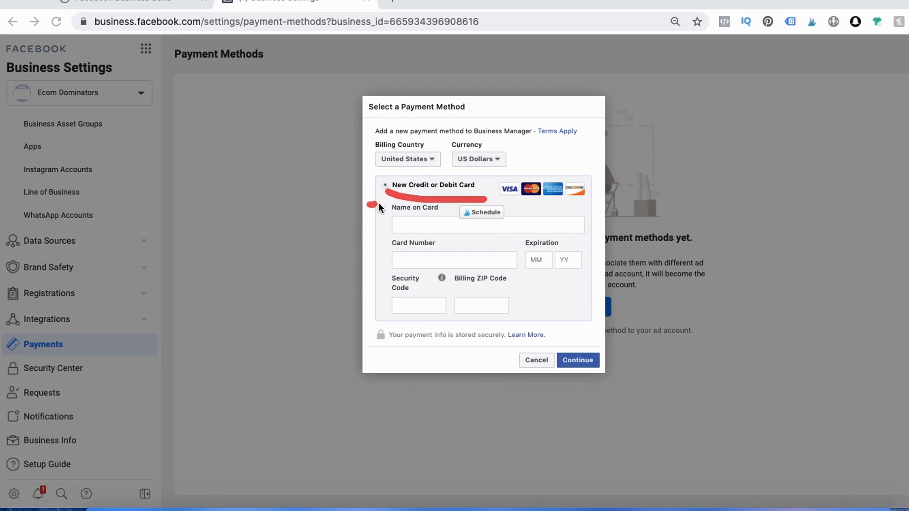
pyautogui.moveTo(378, 203); pyautogui.dragTo(386, 355)
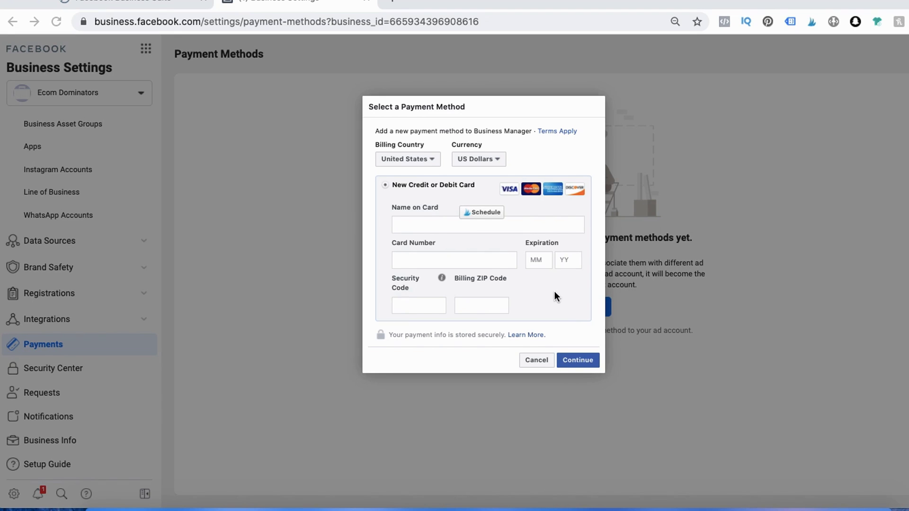
pyautogui.click(539, 361)
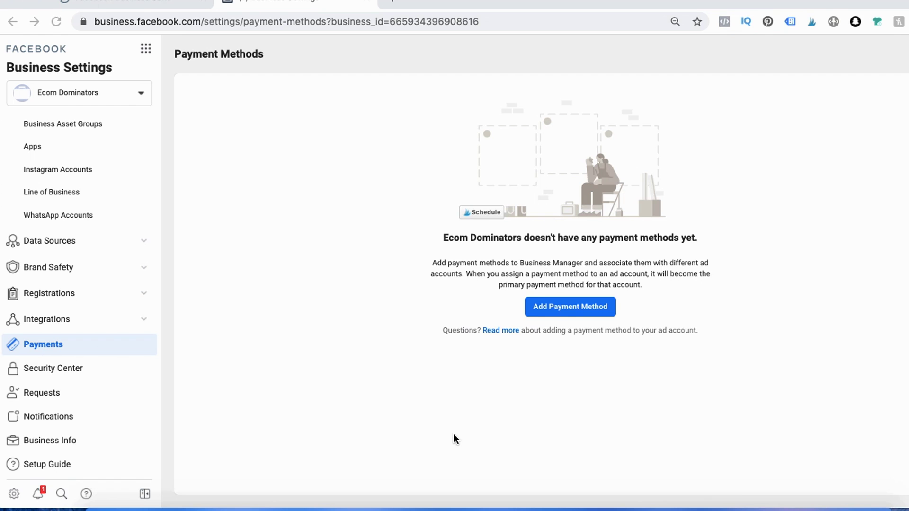
# Step: Open the business information and view the business verification details and two-factor authentication settings in the Security Center
pyautogui.click(44, 440)
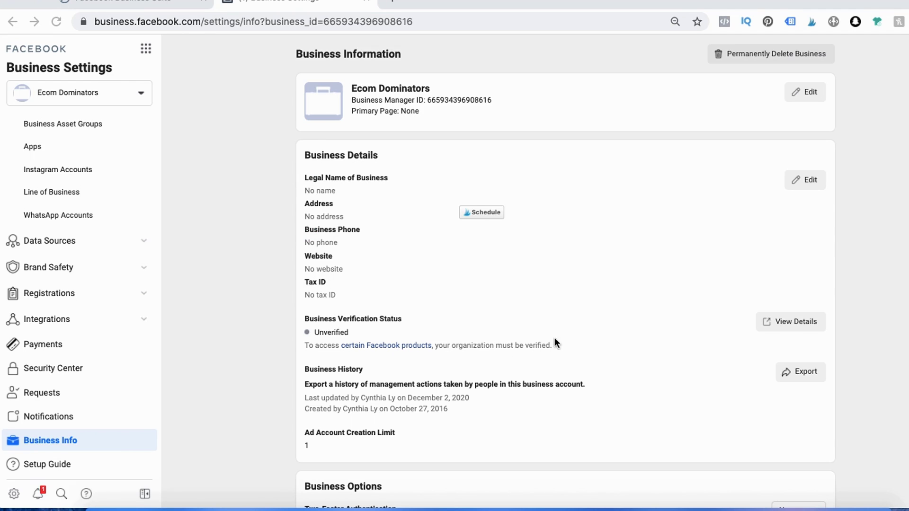
pyautogui.click(719, 500)
pyautogui.moveTo(798, 293)
pyautogui.mouseDown()
pyautogui.moveTo(878, 309)
pyautogui.moveTo(769, 289)
pyautogui.moveTo(796, 334)
pyautogui.mouseUp()
pyautogui.click(783, 321)
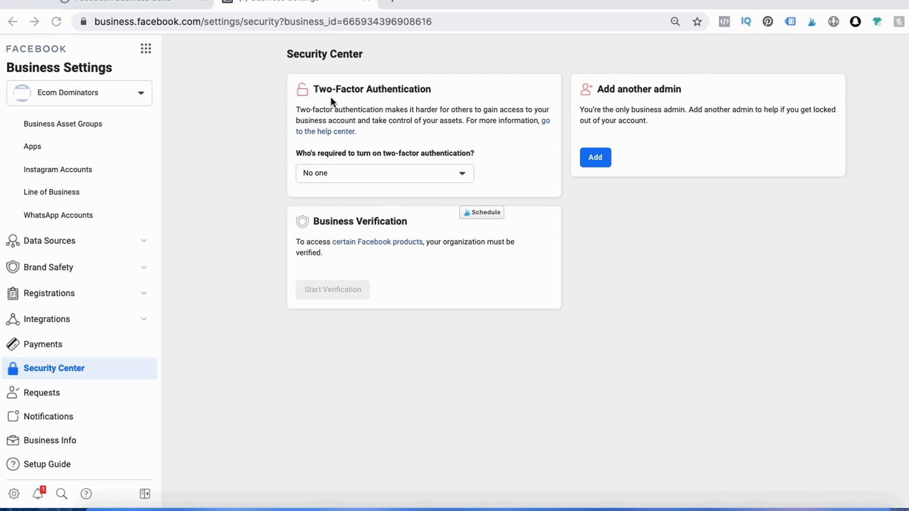
pyautogui.moveTo(315, 99); pyautogui.dragTo(436, 101)
# Step: Go back from the Security Center to the Payment Methods page
pyautogui.click(13, 21)
pyautogui.click(13, 21)
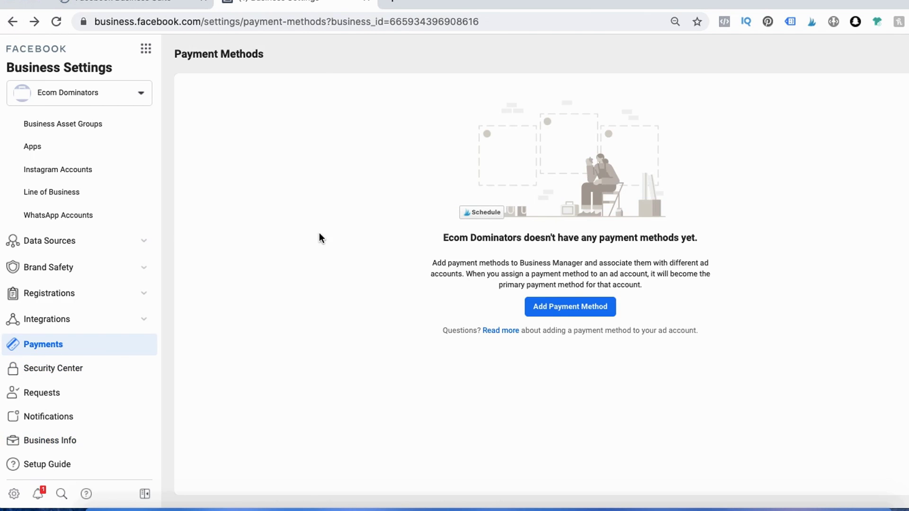
pyautogui.moveTo(268, 262)
pyautogui.mouseDown()
pyautogui.moveTo(425, 280)
pyautogui.moveTo(312, 226)
pyautogui.mouseUp()
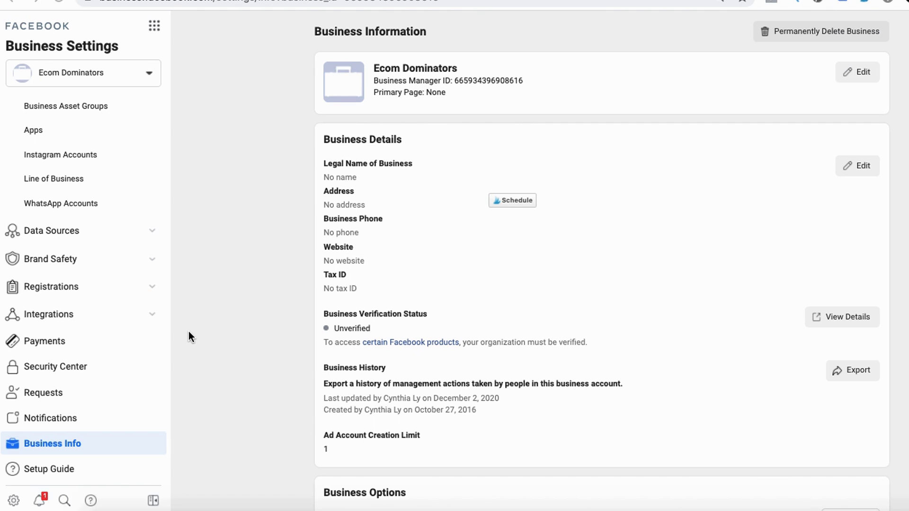
# Step: Open the Pixels page under Data Sources and open Ecom Dominators's 2 Pixel in Events Manager
pyautogui.moveTo(27, 242)
pyautogui.mouseDown()
pyautogui.moveTo(21, 209)
pyautogui.moveTo(3, 206)
pyautogui.mouseUp()
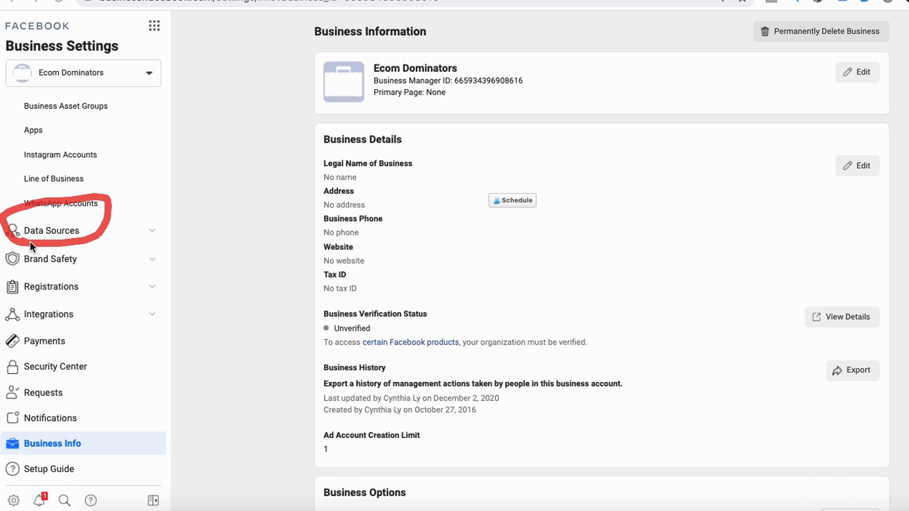
pyautogui.click(54, 232)
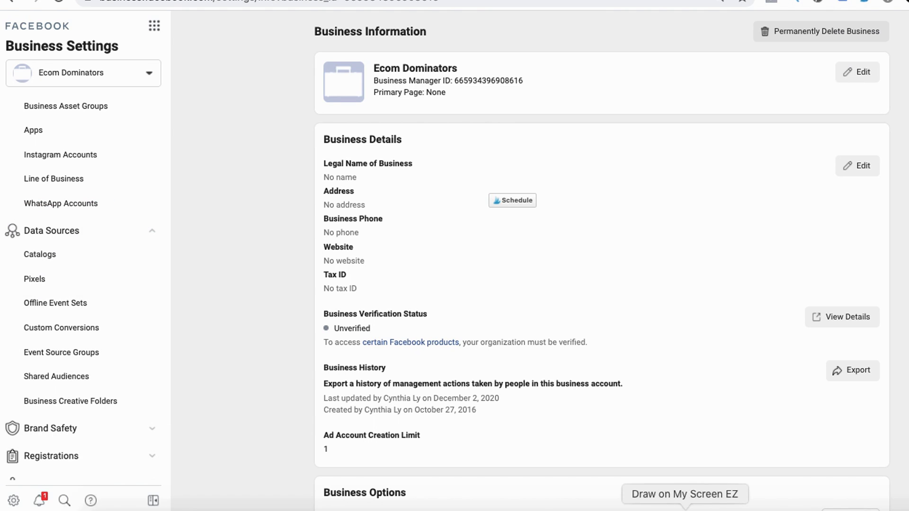
pyautogui.moveTo(59, 288); pyautogui.dragTo(10, 283)
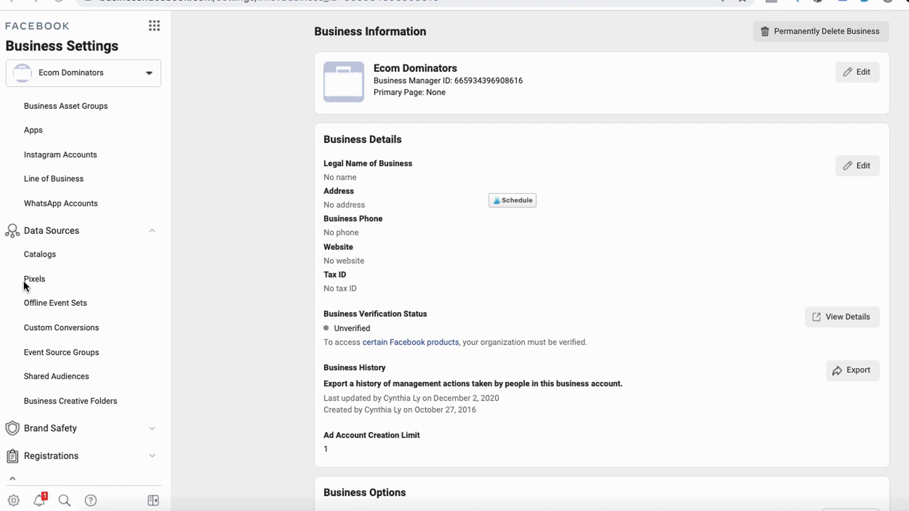
pyautogui.click(28, 280)
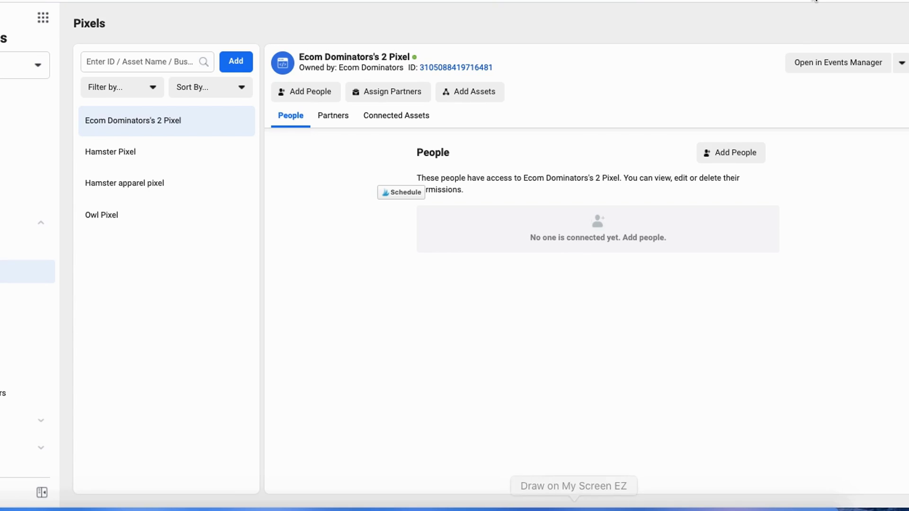
pyautogui.moveTo(908, 35); pyautogui.dragTo(887, 44)
pyautogui.moveTo(755, 71)
pyautogui.mouseDown()
pyautogui.moveTo(896, 42)
pyautogui.moveTo(856, 111)
pyautogui.moveTo(757, 66)
pyautogui.moveTo(759, 99)
pyautogui.mouseUp()
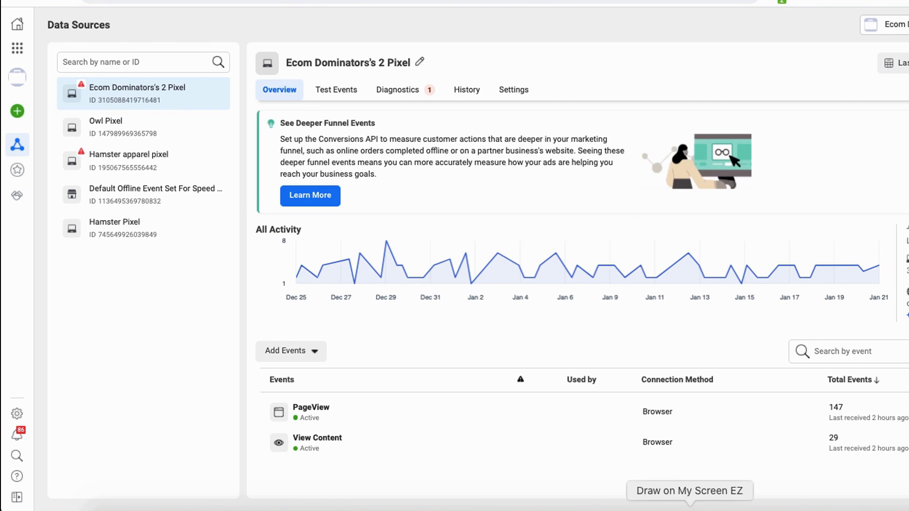
# Step: Start connecting a new Web data source with Facebook Pixel as the connection method
pyautogui.moveTo(26, 141)
pyautogui.mouseDown()
pyautogui.moveTo(5, 95)
pyautogui.moveTo(19, 142)
pyautogui.mouseUp()
pyautogui.click(18, 112)
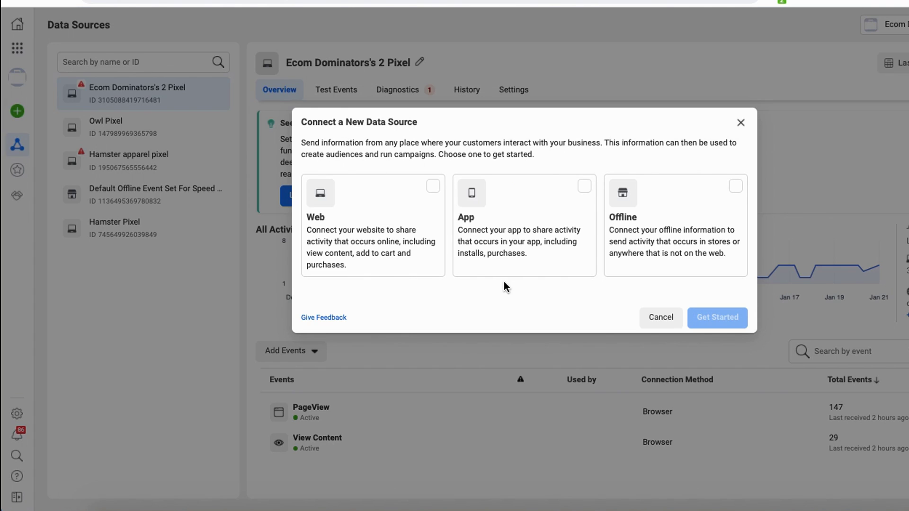
pyautogui.click(361, 195)
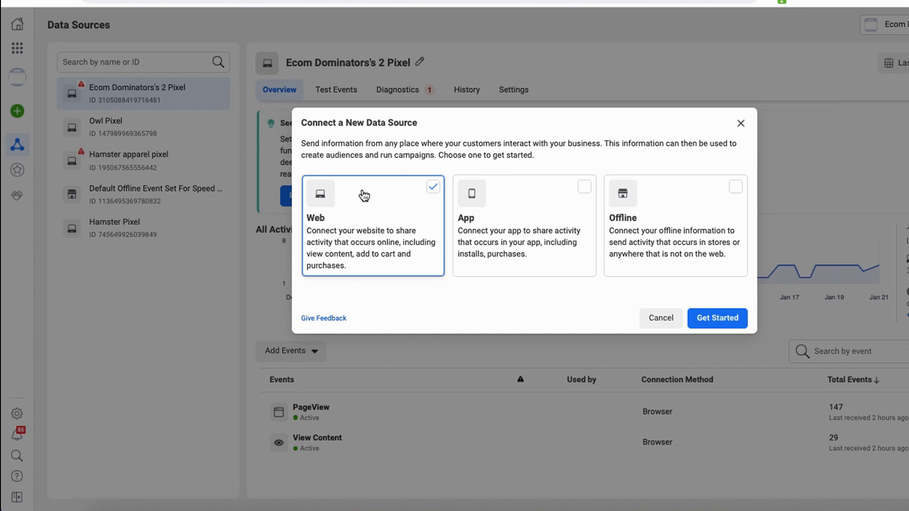
pyautogui.click(724, 327)
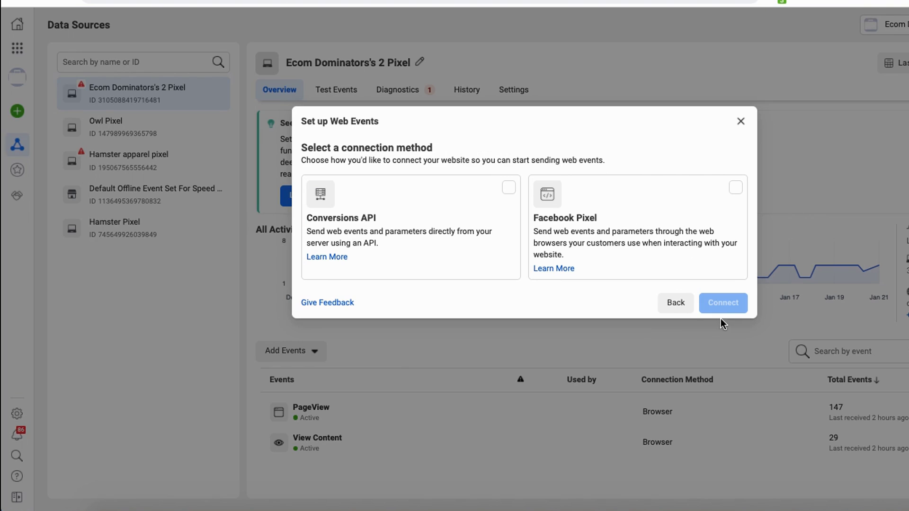
pyautogui.click(571, 216)
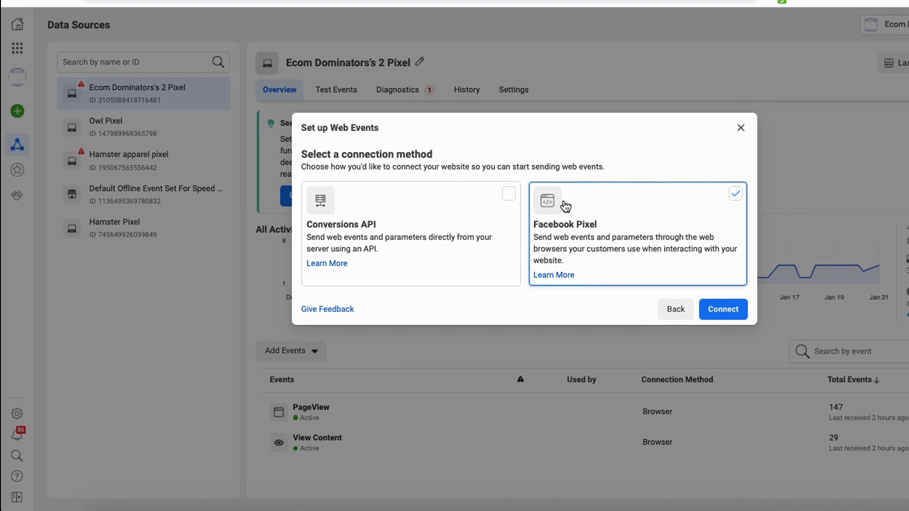
pyautogui.click(723, 310)
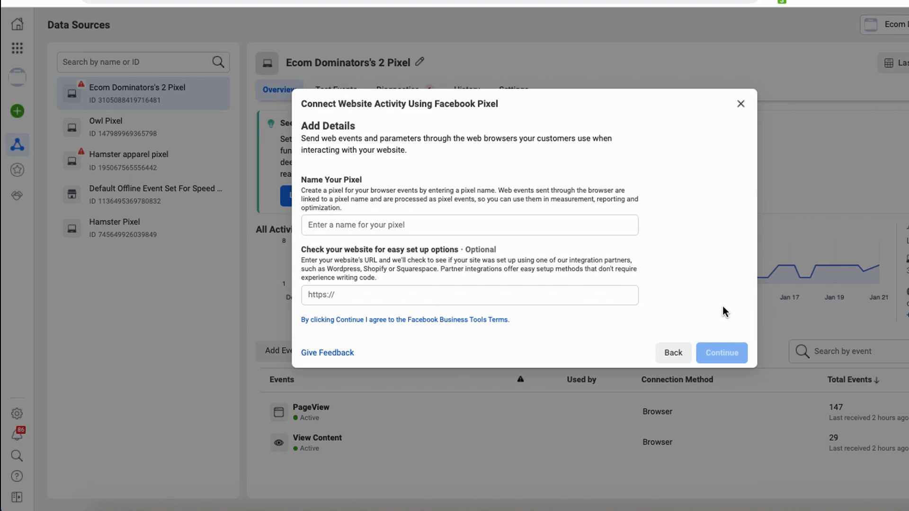
# Step: Name the new pixel "business pixel", leave the website URL empty, and continue to create it
pyautogui.moveTo(244, 159)
pyautogui.mouseDown()
pyautogui.moveTo(213, 215)
pyautogui.moveTo(213, 151)
pyautogui.mouseUp()
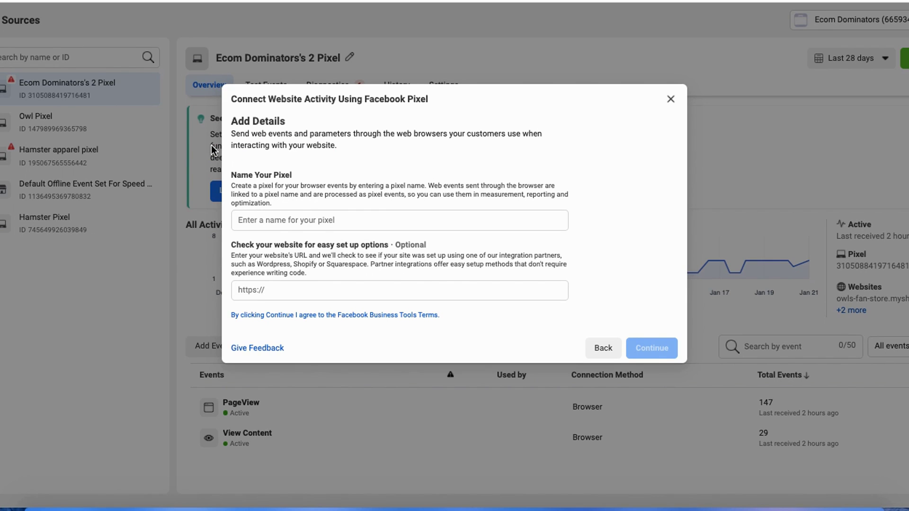
pyautogui.click(288, 220)
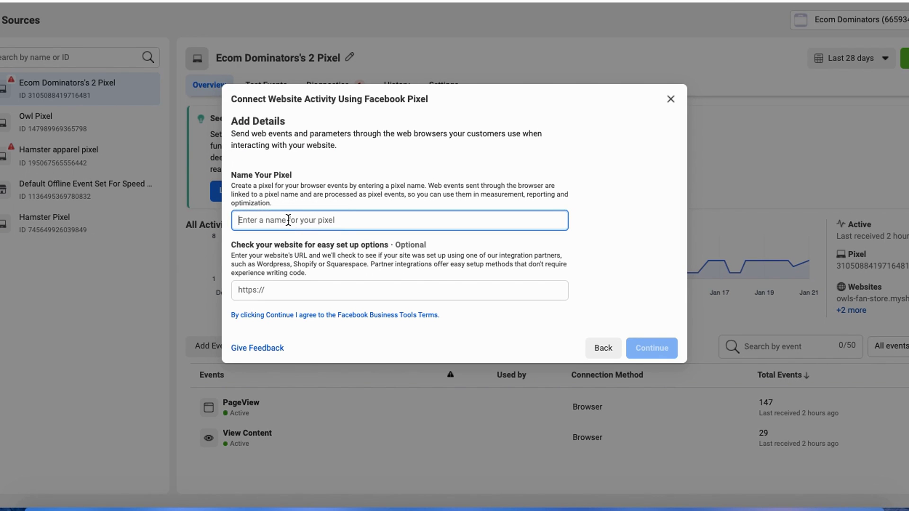
pyautogui.write('business pixel')
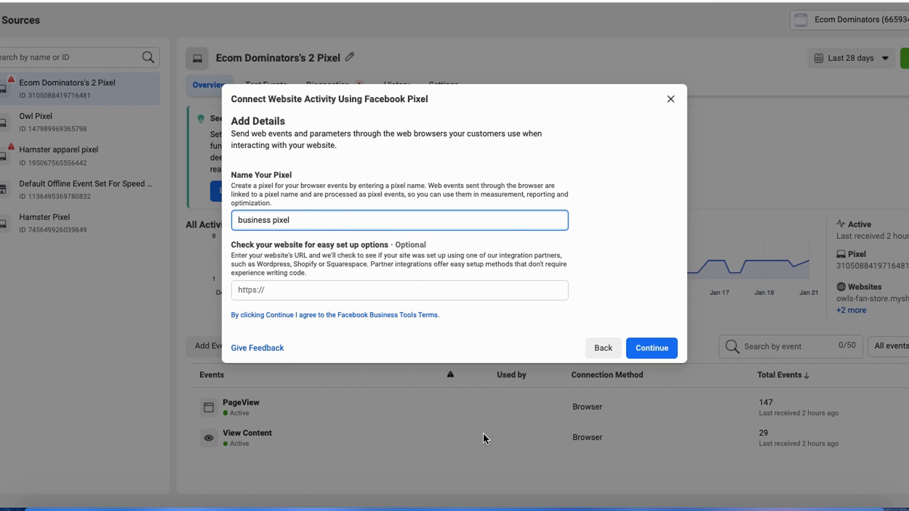
pyautogui.click(595, 507)
pyautogui.moveTo(665, 318); pyautogui.dragTo(697, 356)
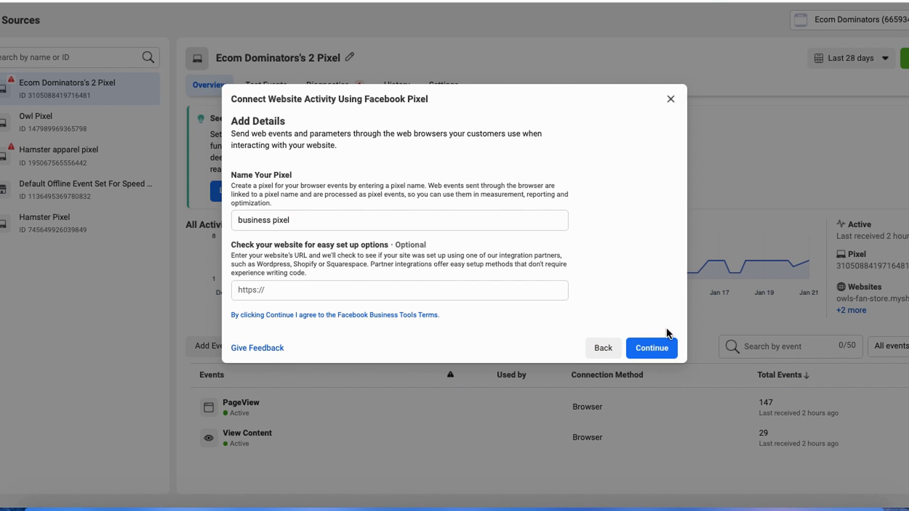
pyautogui.click(654, 345)
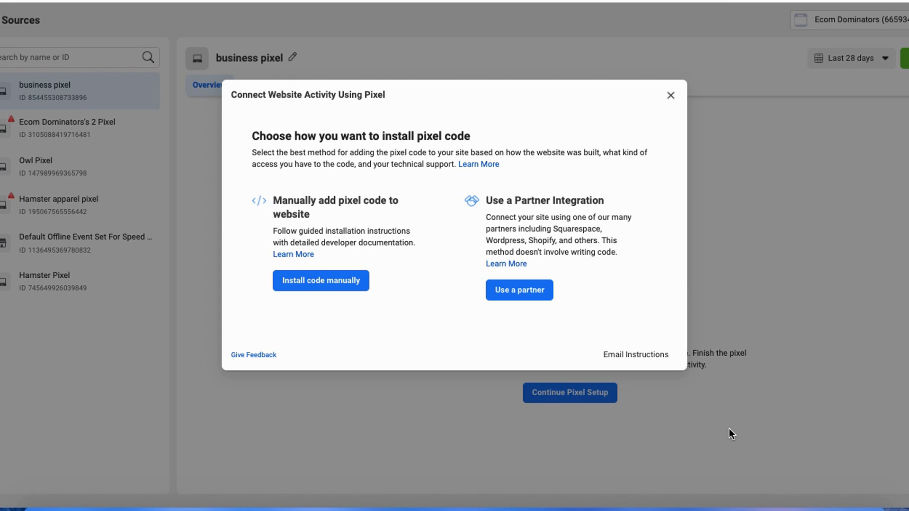
# Step: Compare the pixel code installation methods, choose the partner integration, and look through the list of available partners
pyautogui.moveTo(337, 161)
pyautogui.mouseDown()
pyautogui.moveTo(284, 164)
pyautogui.moveTo(376, 309)
pyautogui.moveTo(280, 157)
pyautogui.mouseUp()
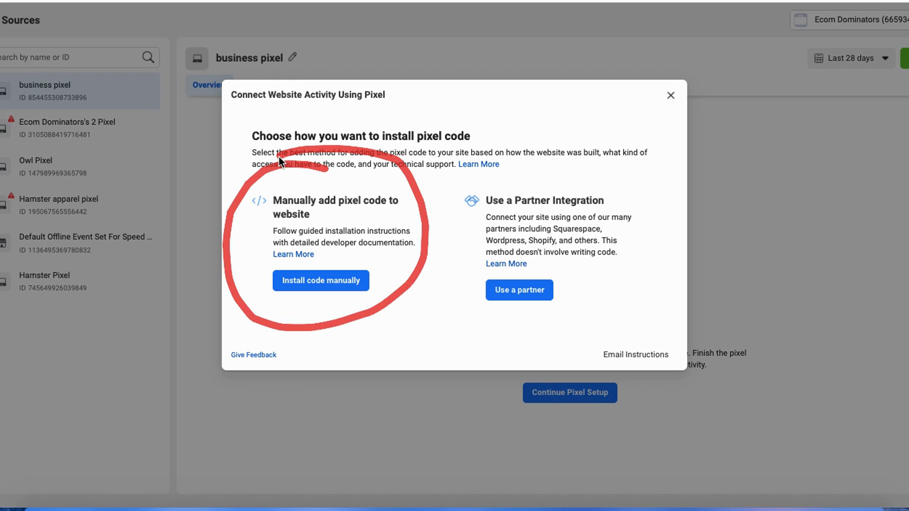
pyautogui.moveTo(538, 170)
pyautogui.mouseDown()
pyautogui.moveTo(412, 307)
pyautogui.moveTo(632, 203)
pyautogui.moveTo(486, 178)
pyautogui.mouseUp()
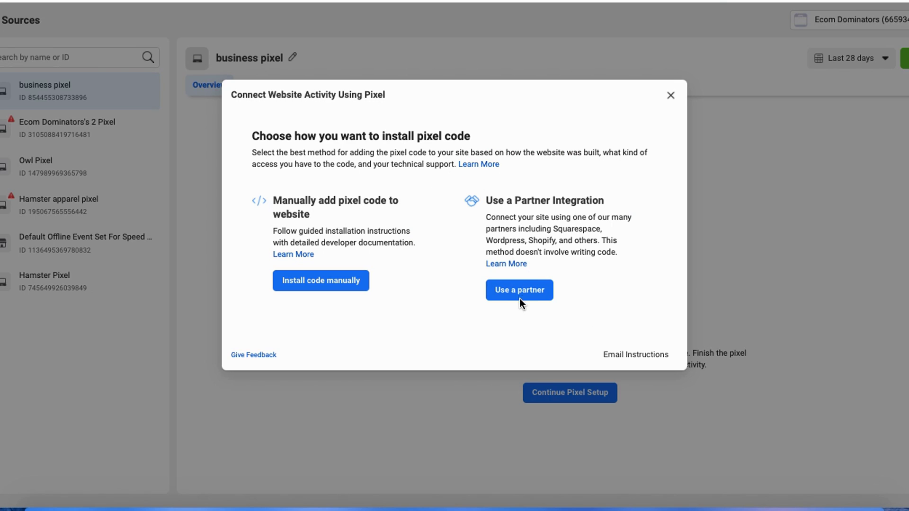
pyautogui.click(507, 290)
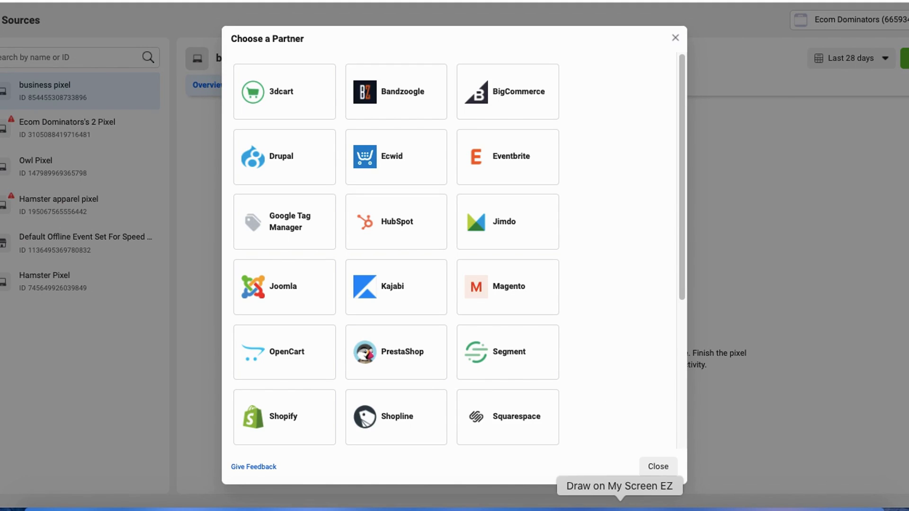
pyautogui.moveTo(452, 127); pyautogui.dragTo(564, 115)
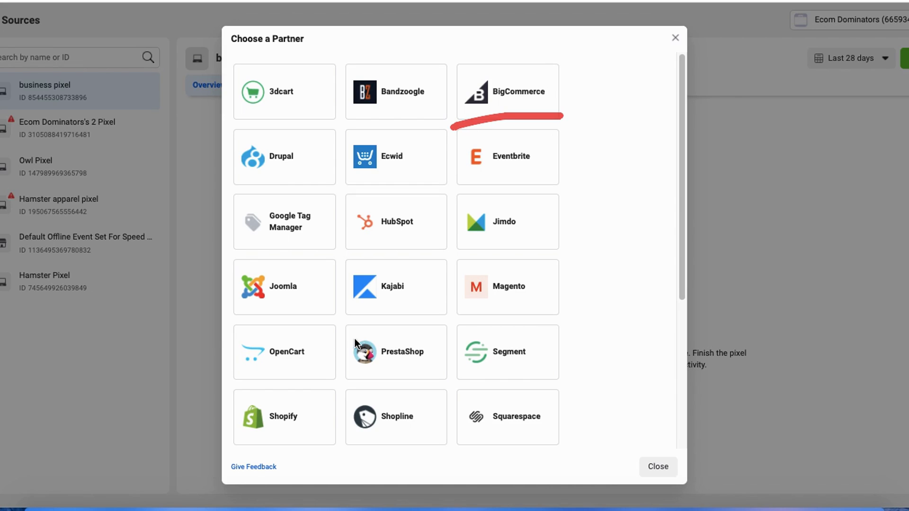
pyautogui.scroll(-1, 359, 331)
pyautogui.moveTo(341, 313); pyautogui.dragTo(496, 310)
pyautogui.moveTo(208, 454); pyautogui.dragTo(365, 450)
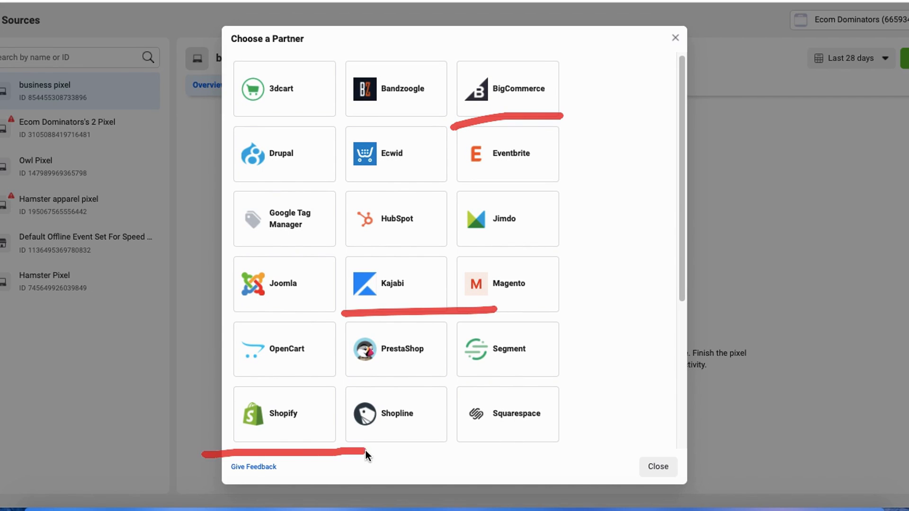
pyautogui.scroll(-5, 433, 364)
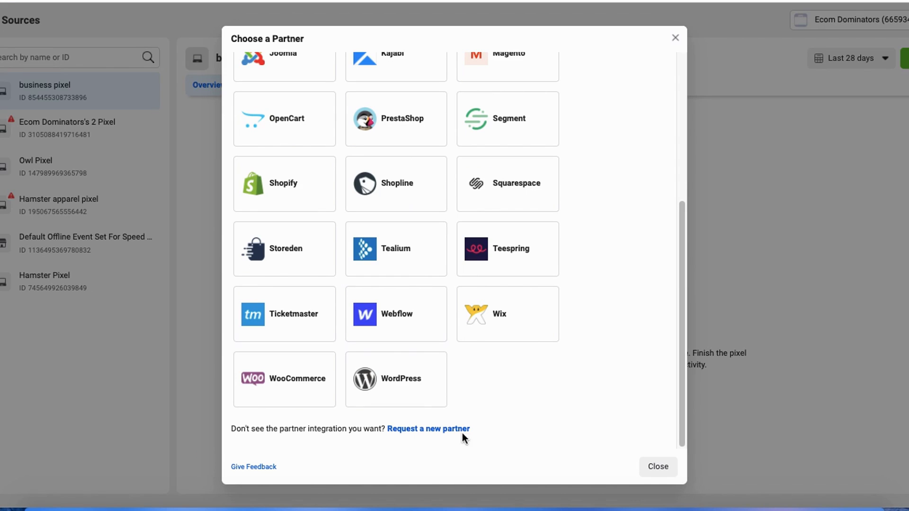
pyautogui.scroll(5, 359, 189)
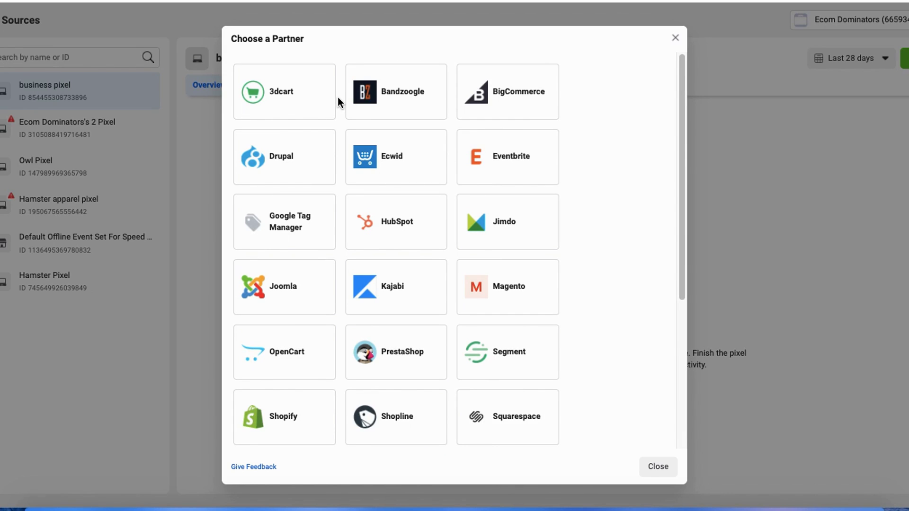
pyautogui.scroll(-5, 353, 115)
pyautogui.scroll(5, 368, 135)
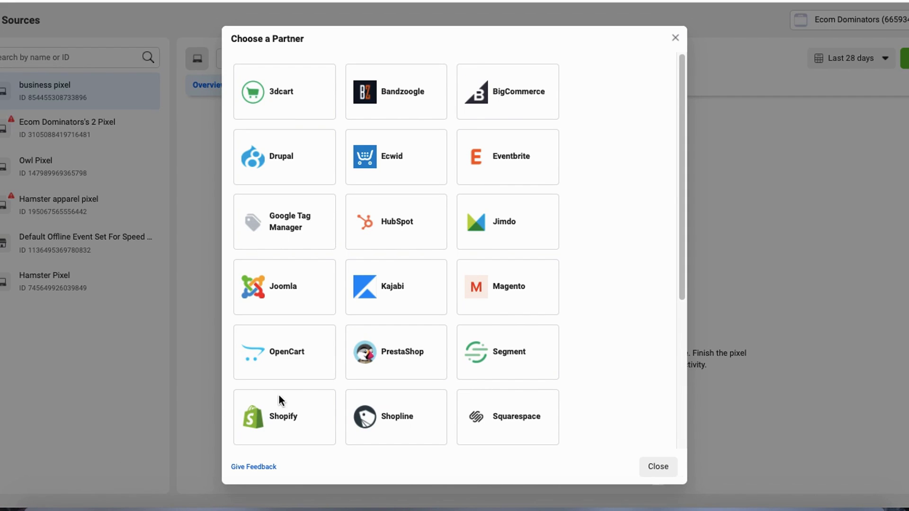
# Step: View the Shopify account connection instructions, then return to the partner list and close it
pyautogui.moveTo(274, 382); pyautogui.dragTo(266, 380)
pyautogui.click(294, 416)
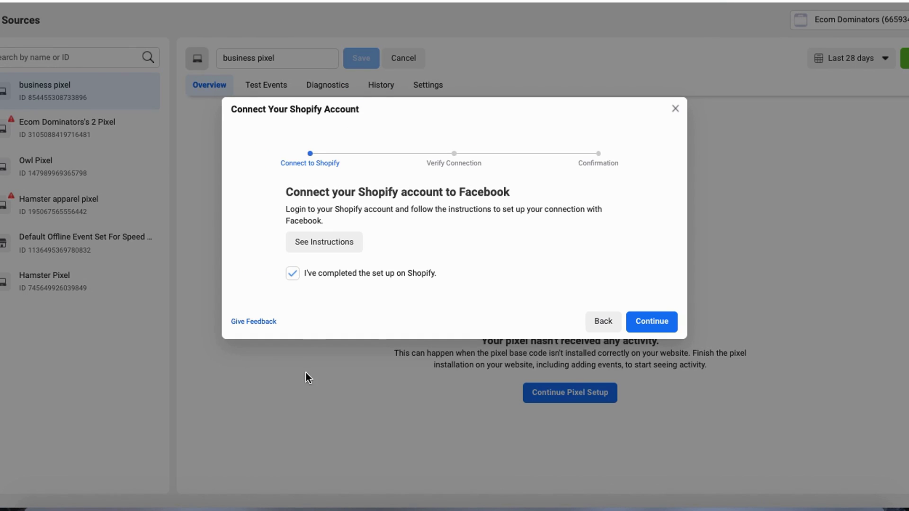
pyautogui.moveTo(301, 199)
pyautogui.mouseDown()
pyautogui.moveTo(254, 273)
pyautogui.moveTo(234, 260)
pyautogui.moveTo(274, 286)
pyautogui.mouseUp()
pyautogui.moveTo(268, 292); pyautogui.dragTo(338, 292)
pyautogui.moveTo(691, 268); pyautogui.dragTo(634, 338)
pyautogui.click(600, 321)
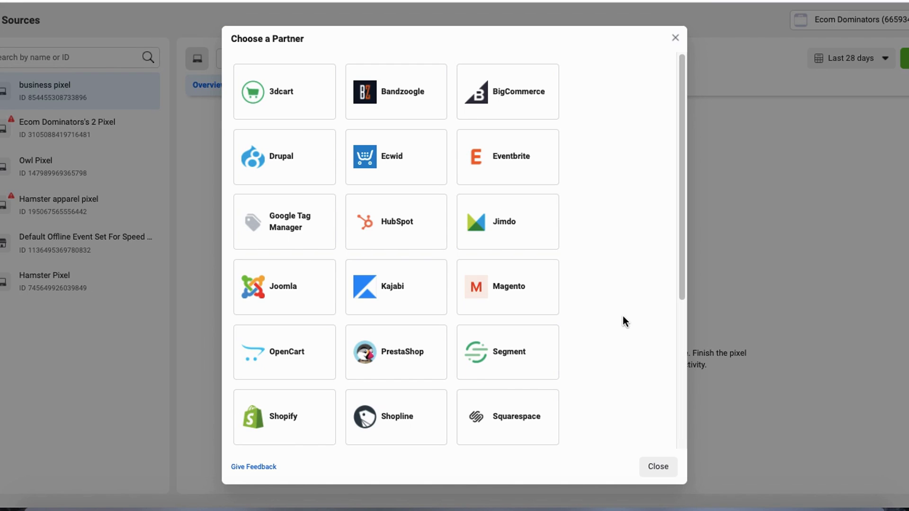
pyautogui.click(663, 470)
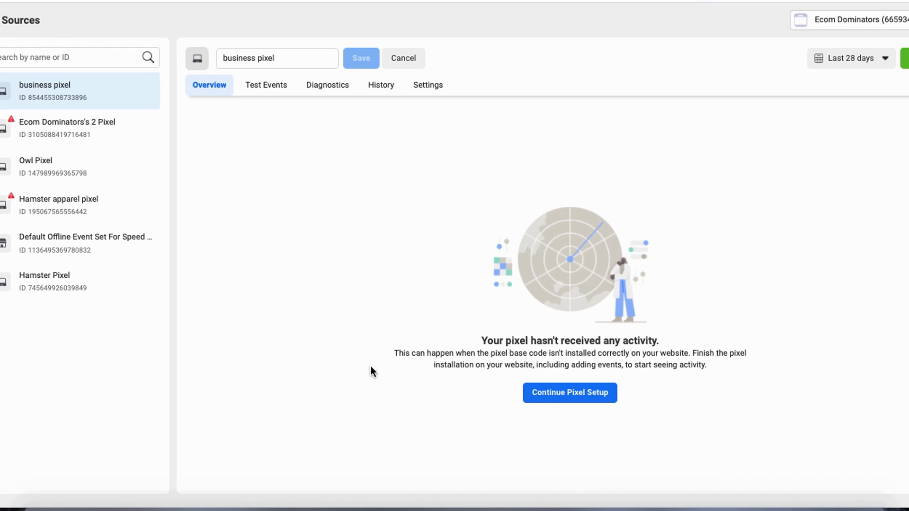
# Step: Continue the business pixel setup with Facebook Pixel, choose manual code installation, and copy the base code
pyautogui.click(547, 394)
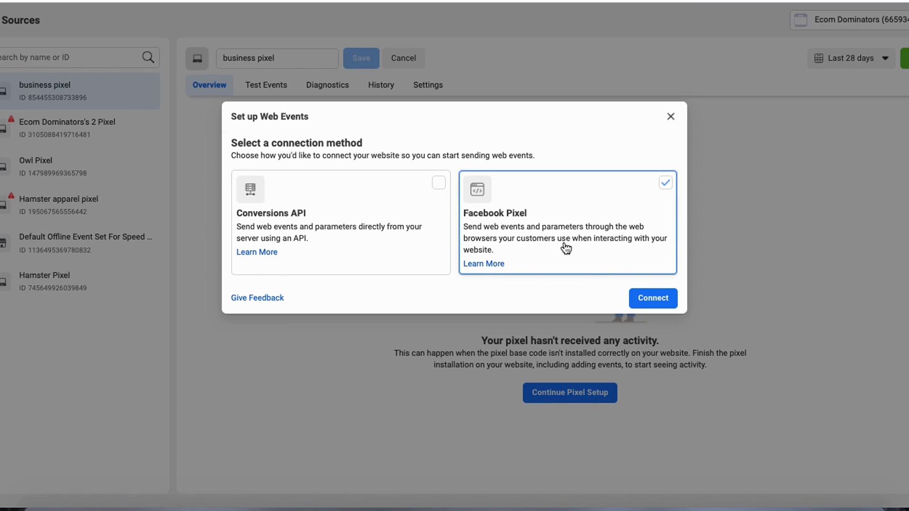
pyautogui.click(649, 298)
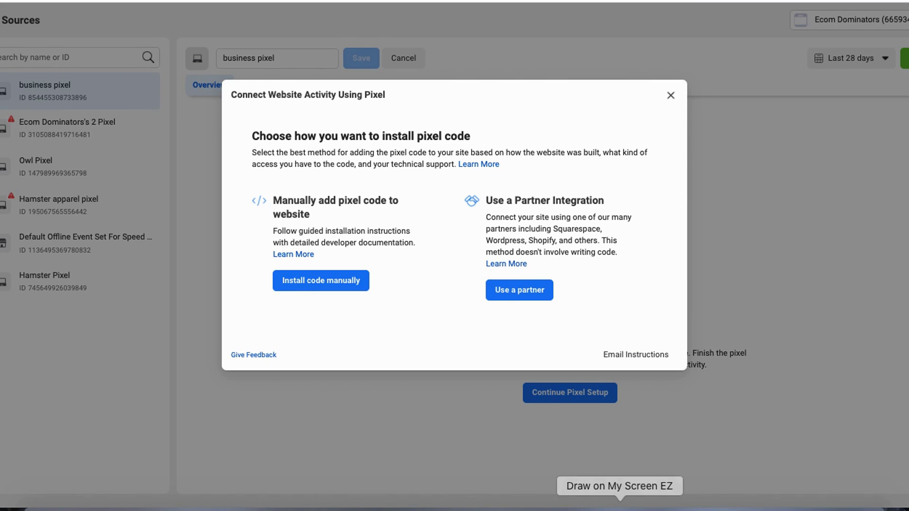
pyautogui.moveTo(257, 175)
pyautogui.mouseDown()
pyautogui.moveTo(431, 255)
pyautogui.moveTo(254, 336)
pyautogui.moveTo(302, 177)
pyautogui.moveTo(230, 284)
pyautogui.mouseUp()
pyautogui.click(339, 280)
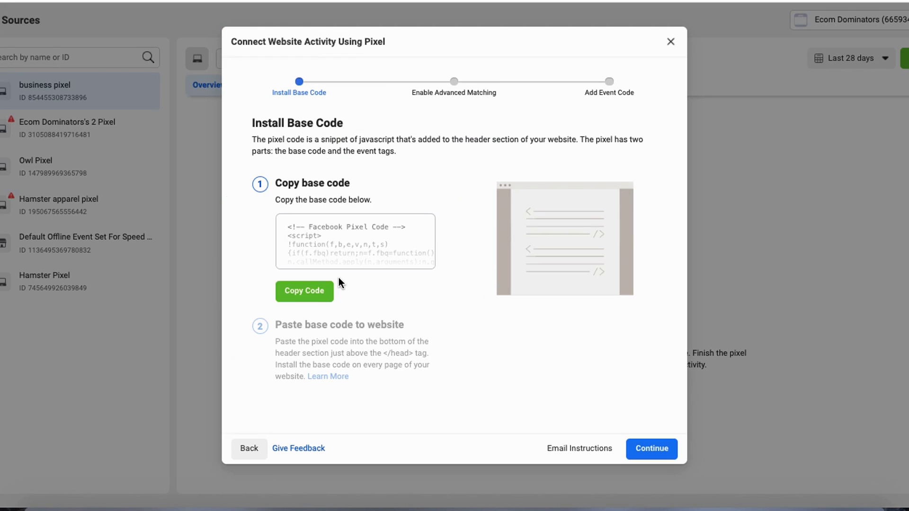
pyautogui.click(620, 508)
pyautogui.moveTo(284, 138)
pyautogui.mouseDown()
pyautogui.moveTo(210, 189)
pyautogui.moveTo(242, 131)
pyautogui.mouseUp()
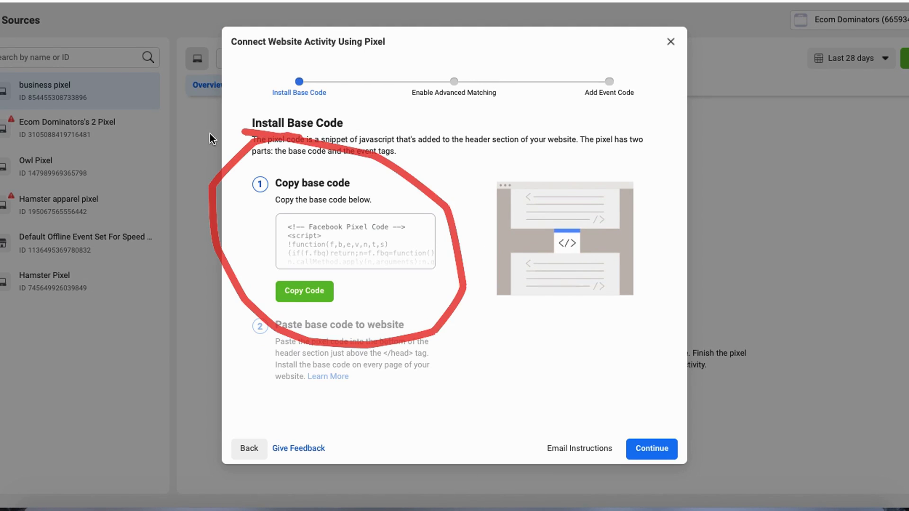
pyautogui.click(297, 289)
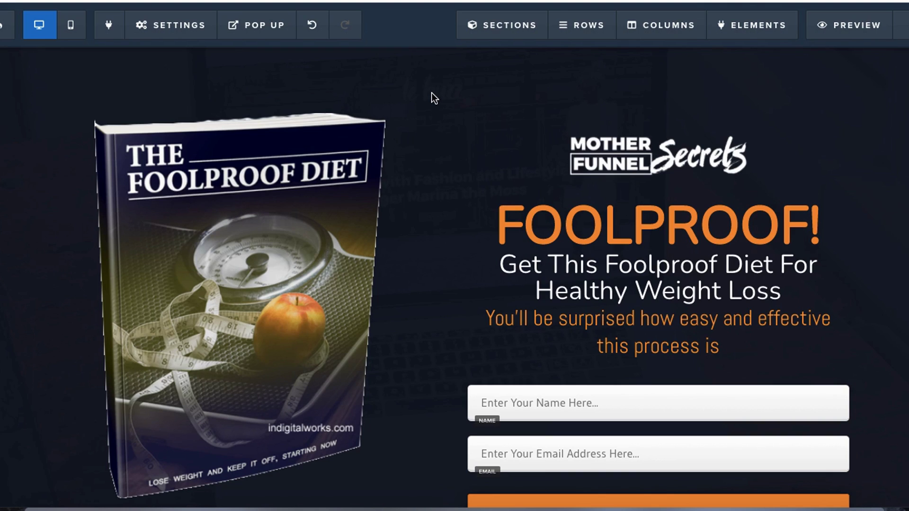
# Step: In the funnel page editor for the Foolproof Diet page, open the tracking code settings and clear the existing header code
pyautogui.click(181, 26)
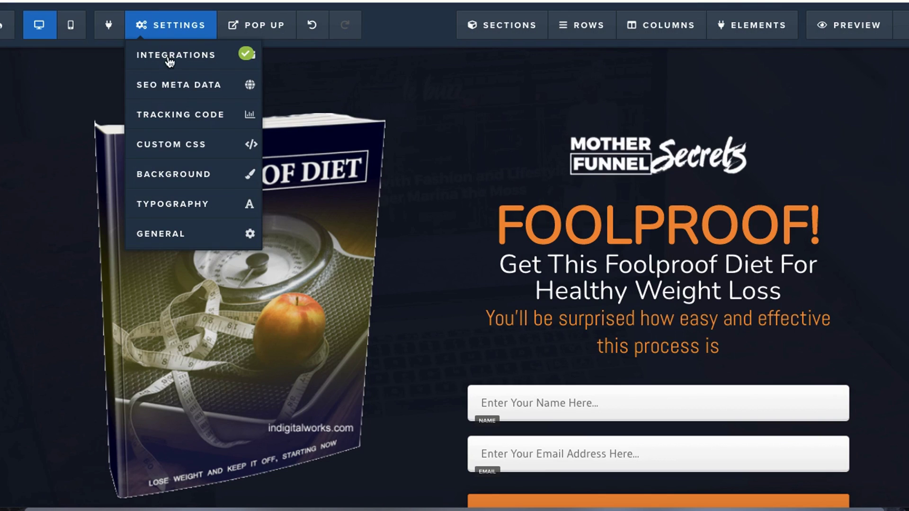
pyautogui.click(182, 118)
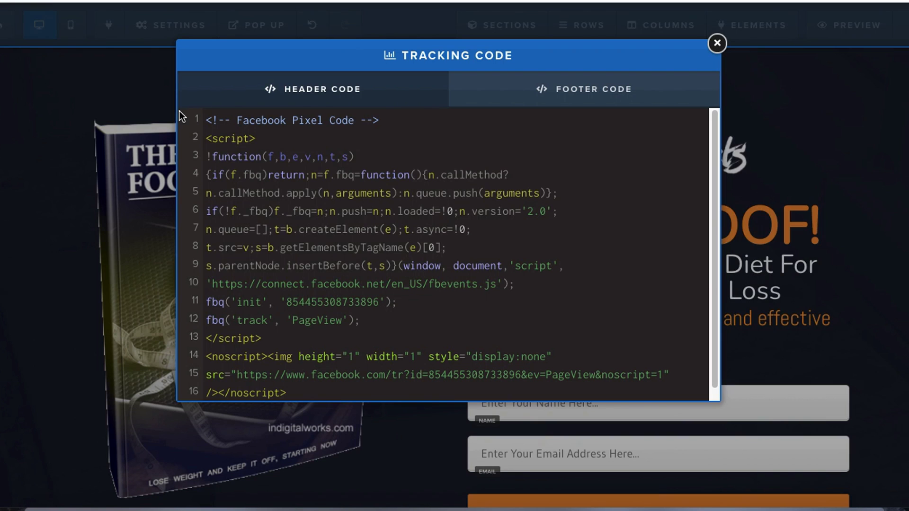
pyautogui.hotkey('ctrl', 'a')
pyautogui.press('Delete')
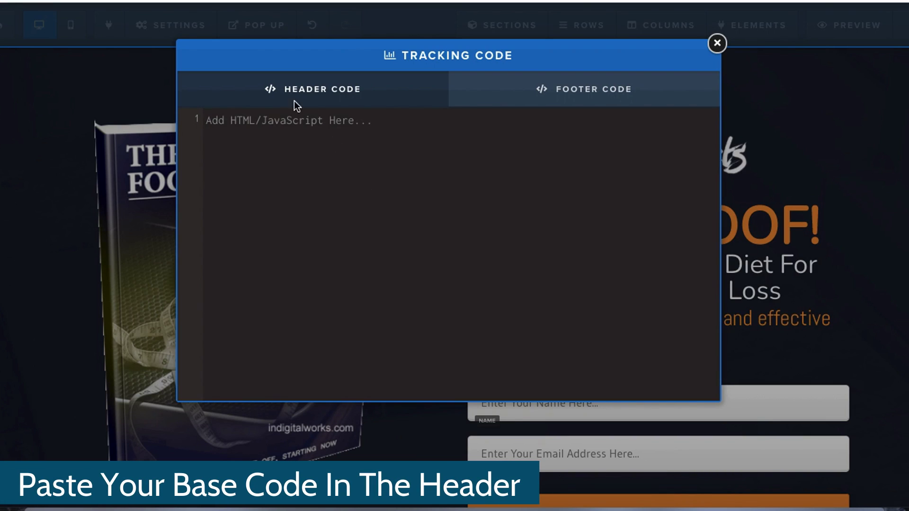
# Step: Paste the copied Facebook Pixel base code into the page's header tracking code
pyautogui.moveTo(278, 98); pyautogui.dragTo(477, 107)
pyautogui.moveTo(567, 111); pyautogui.dragTo(678, 106)
pyautogui.moveTo(268, 108); pyautogui.dragTo(359, 116)
pyautogui.hotkey('ctrl', 'v')
pyautogui.click(569, 250)
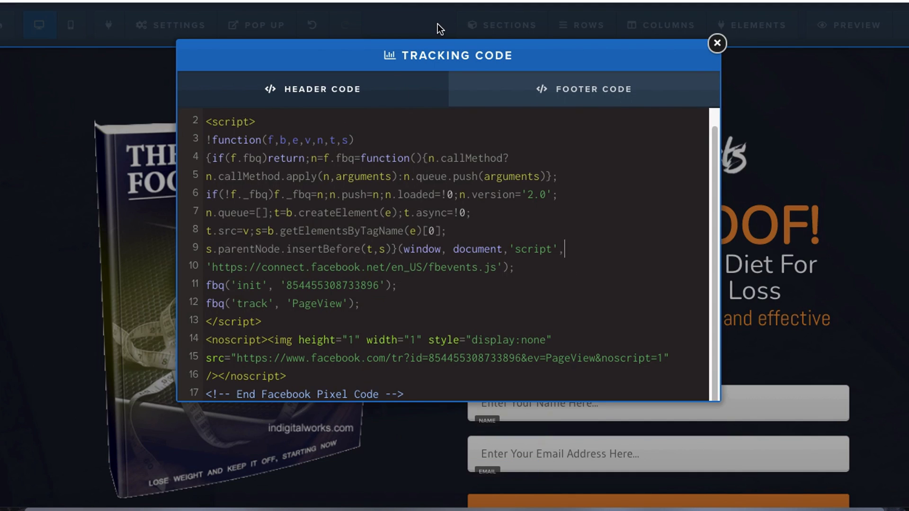
# Step: Close the tracking code settings, continue the business pixel setup to Add Event Code, and open the guide for installing events using code
pyautogui.click(716, 43)
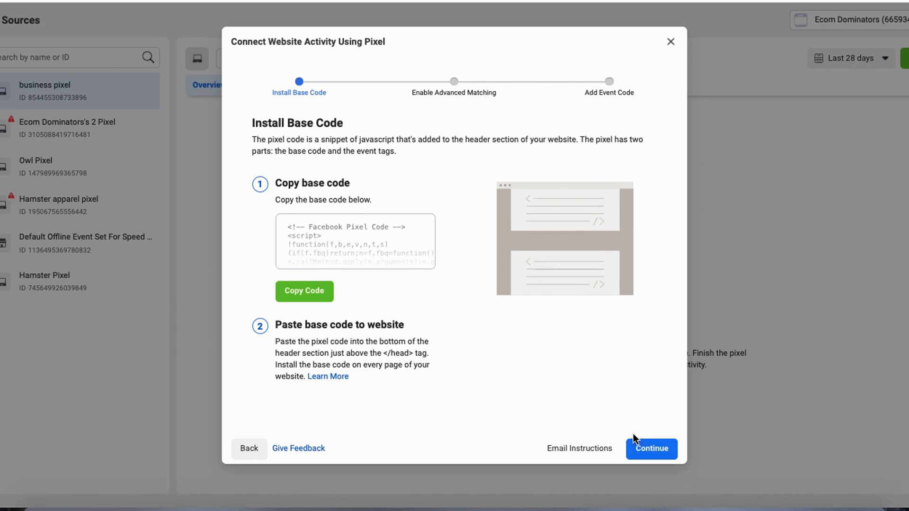
pyautogui.click(635, 442)
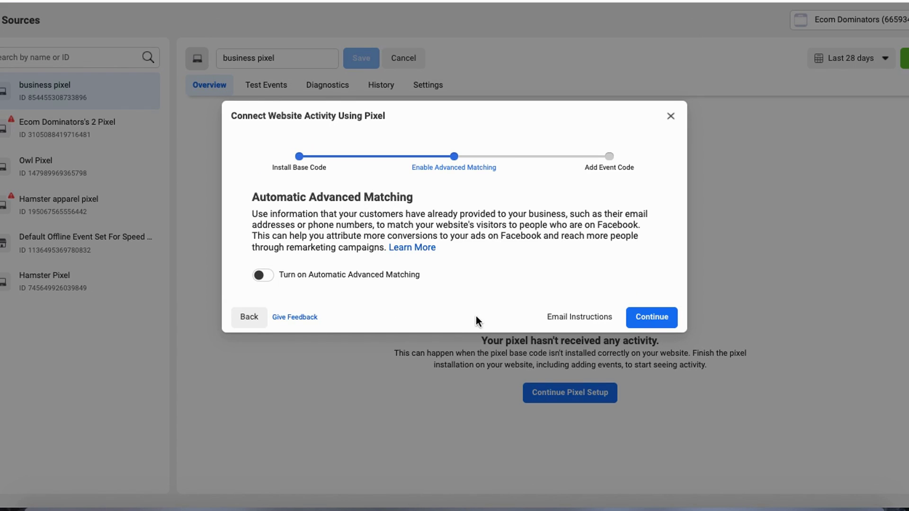
pyautogui.click(651, 322)
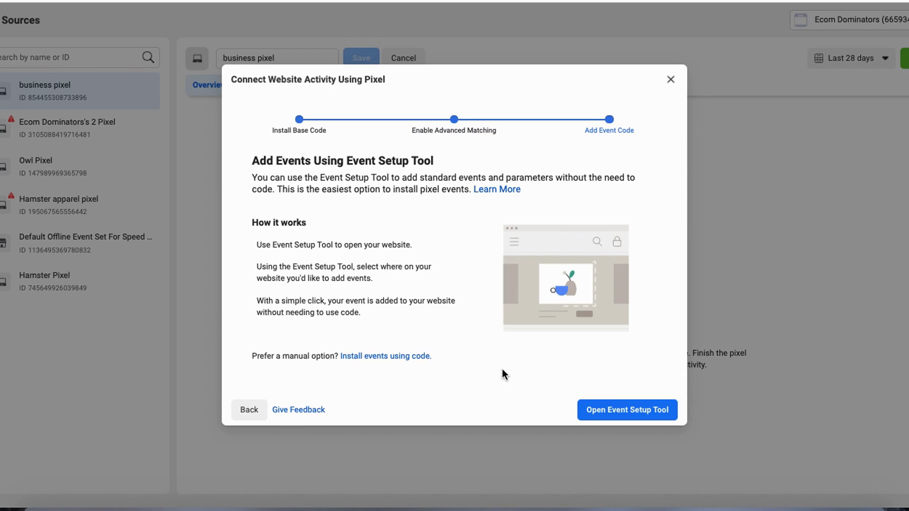
pyautogui.moveTo(339, 374)
pyautogui.mouseDown()
pyautogui.moveTo(394, 320)
pyautogui.moveTo(432, 344)
pyautogui.mouseUp()
pyautogui.press('Escape')
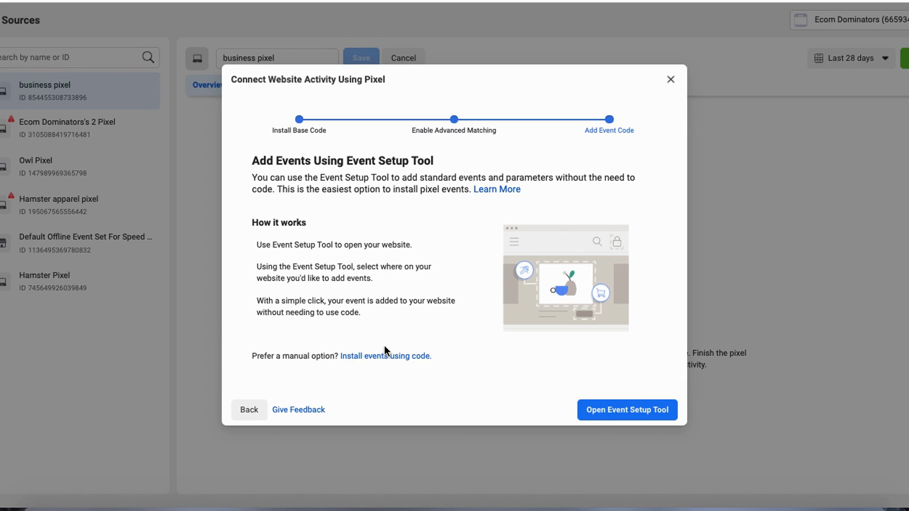
pyautogui.click(382, 359)
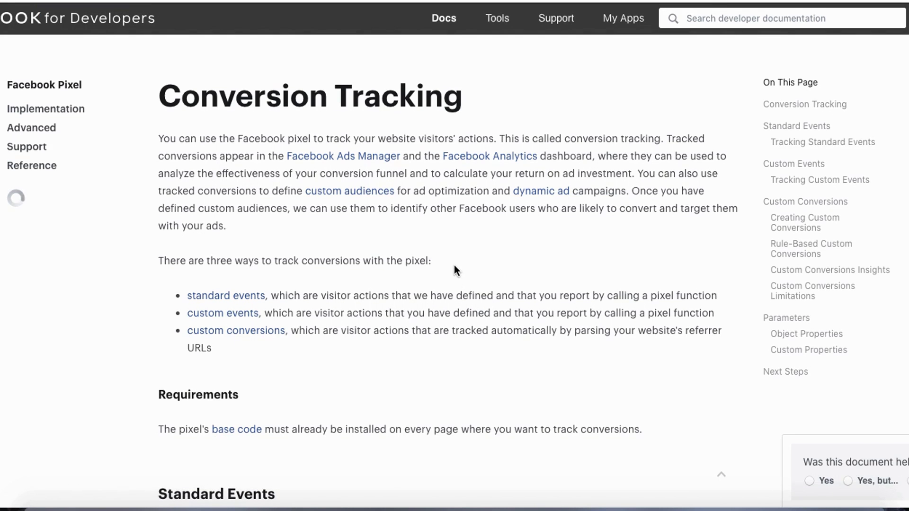
# Step: Examine the Conversion Tracking documentation on standard events, custom events and custom conversions
pyautogui.scroll(-14, 455, 271)
pyautogui.moveTo(457, 283)
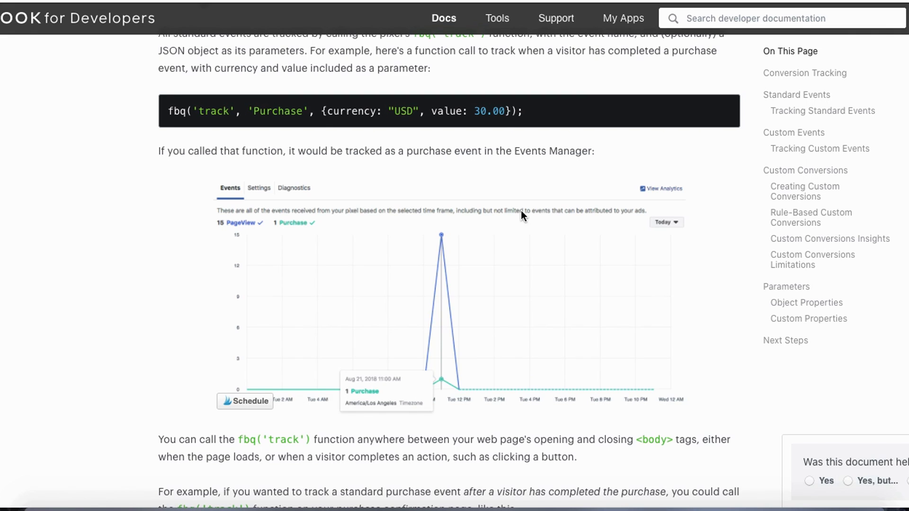
pyautogui.scroll(-3, 526, 260)
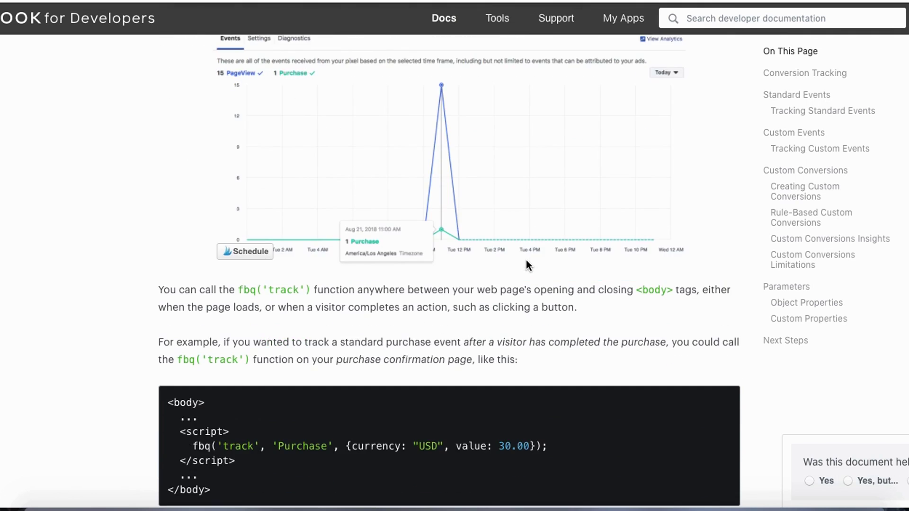
pyautogui.scroll(-10, 527, 258)
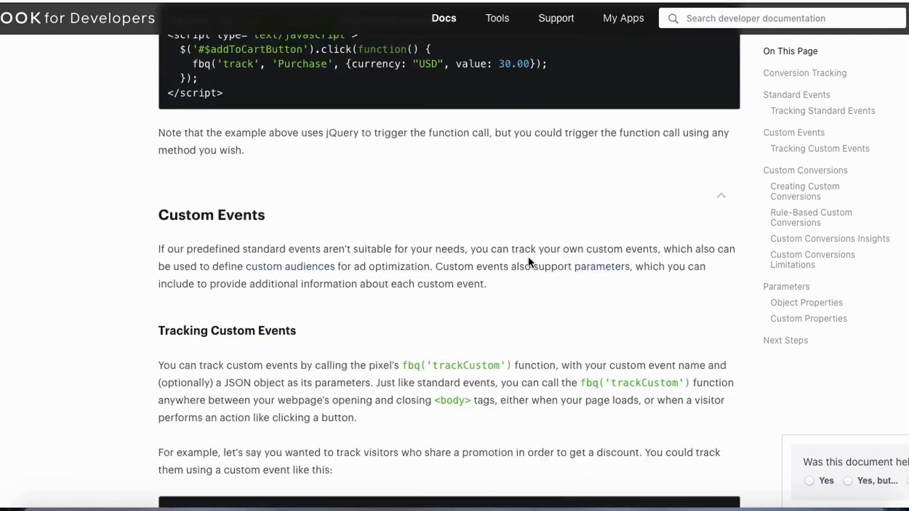
pyautogui.scroll(-10, 528, 261)
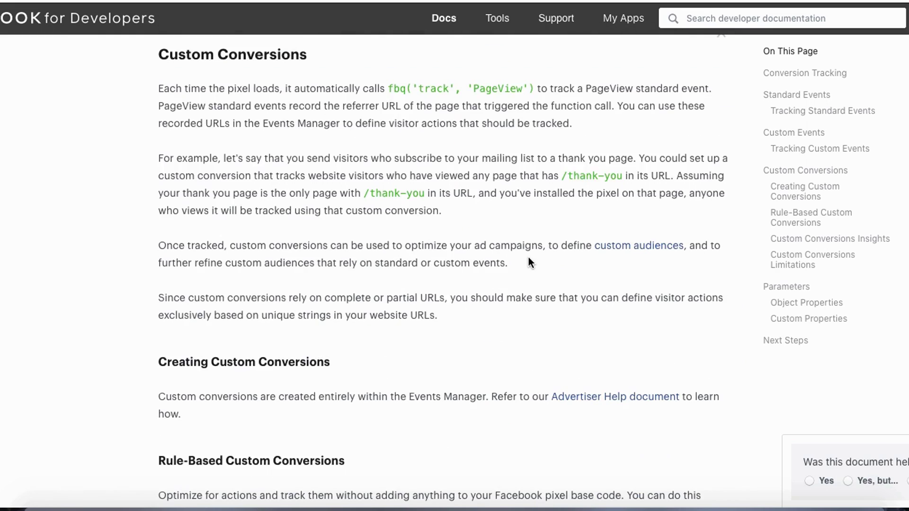
pyautogui.scroll(-8, 528, 260)
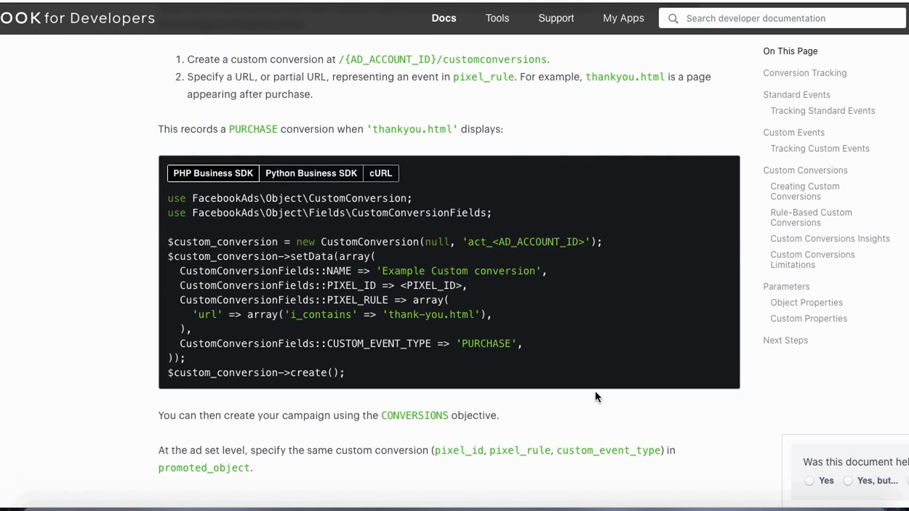
pyautogui.scroll(-7, 594, 392)
# Step: Copy the Purchase event example from the Tracking Standard Events section, with currency USD and value 30.00
pyautogui.scroll(16, 595, 387)
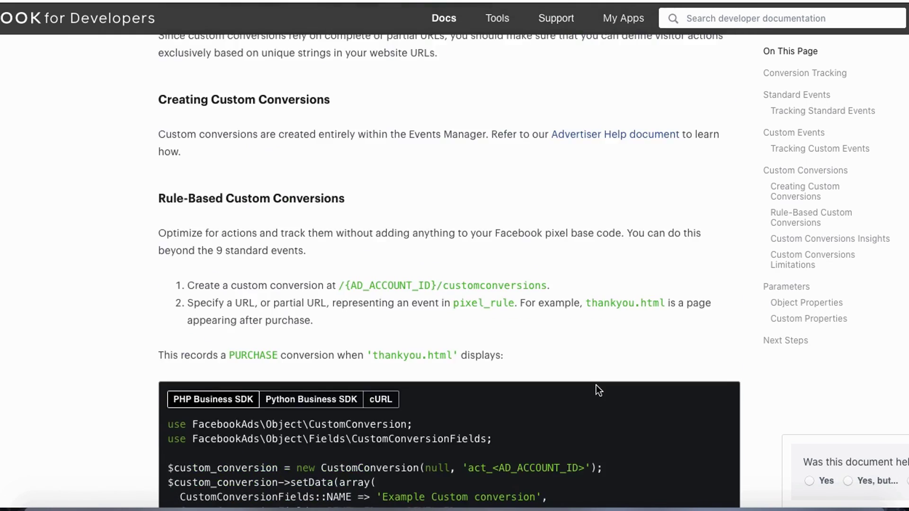
pyautogui.scroll(8, 596, 389)
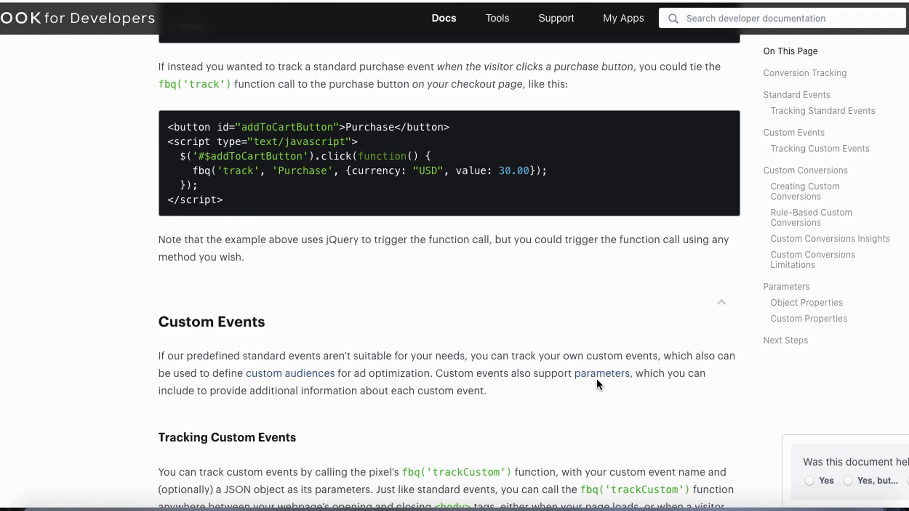
pyautogui.scroll(1, 594, 379)
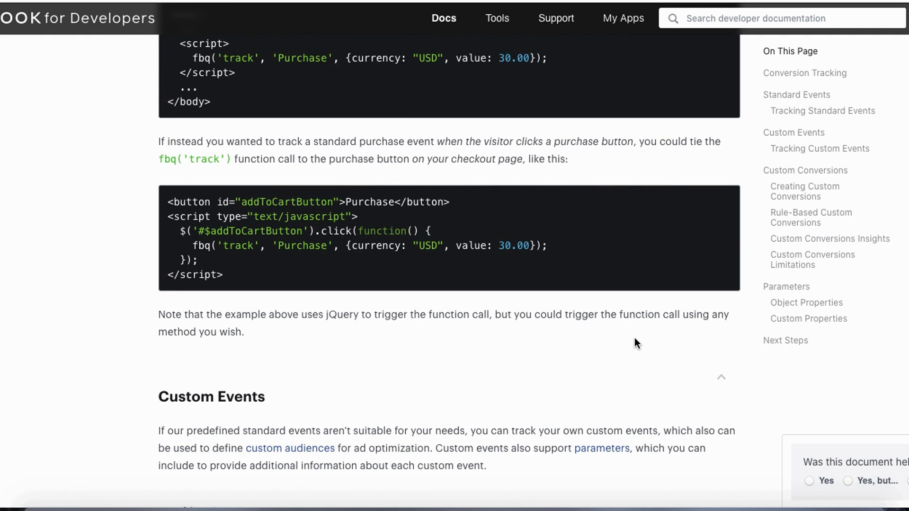
pyautogui.scroll(9, 634, 337)
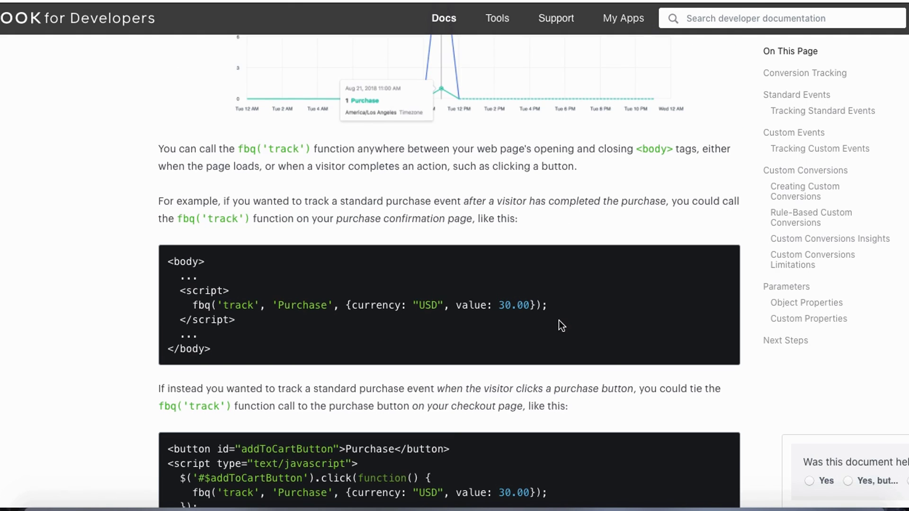
pyautogui.scroll(2, 547, 311)
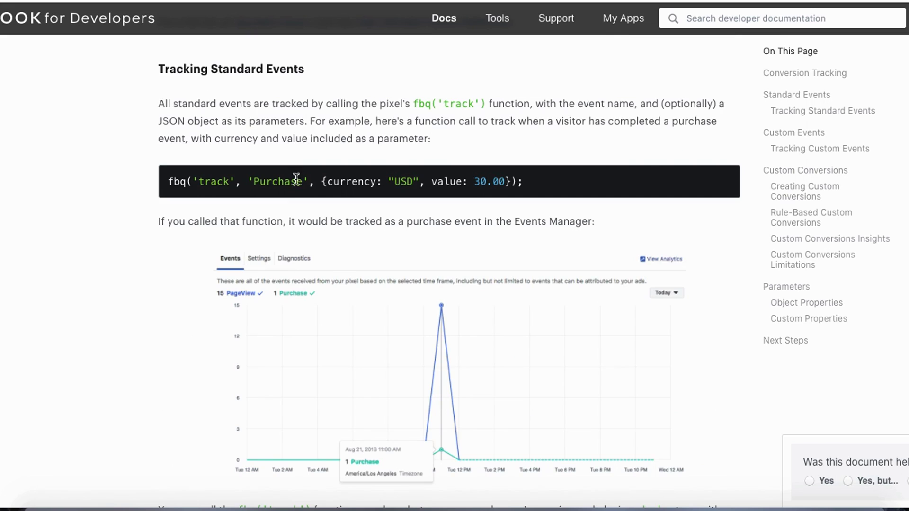
pyautogui.tripleClick(268, 181)
pyautogui.hotkey('ctrl', 'c')
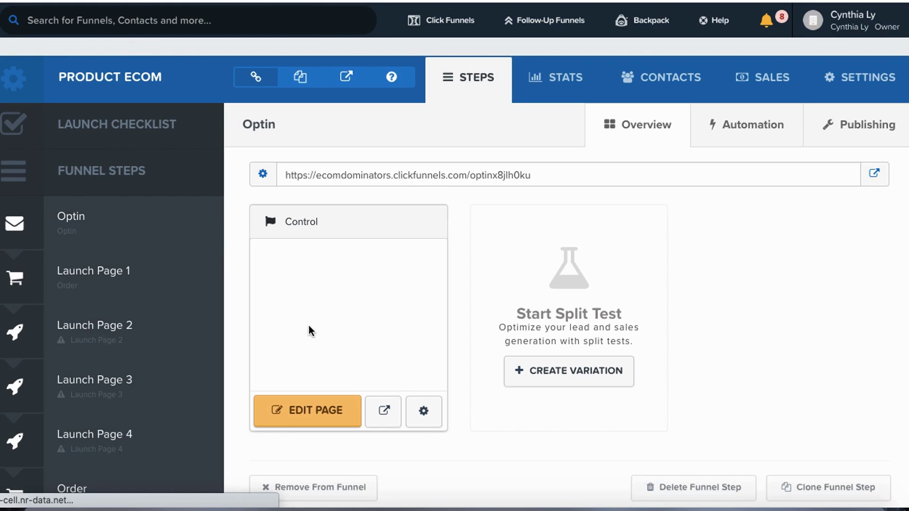
# Step: Open the Thank You page of the Product Ecom funnel in the ClickFunnels page editor
pyautogui.scroll(-2, 142, 328)
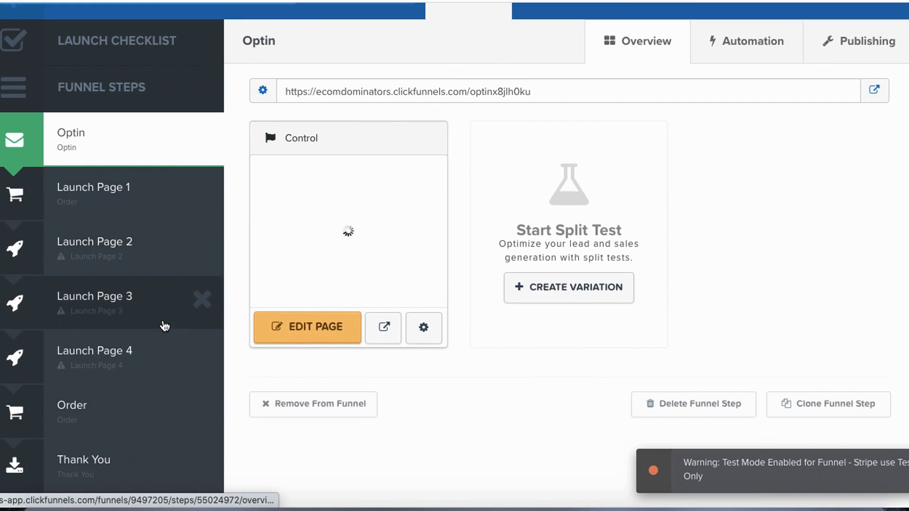
pyautogui.scroll(-4, 164, 327)
pyautogui.click(117, 374)
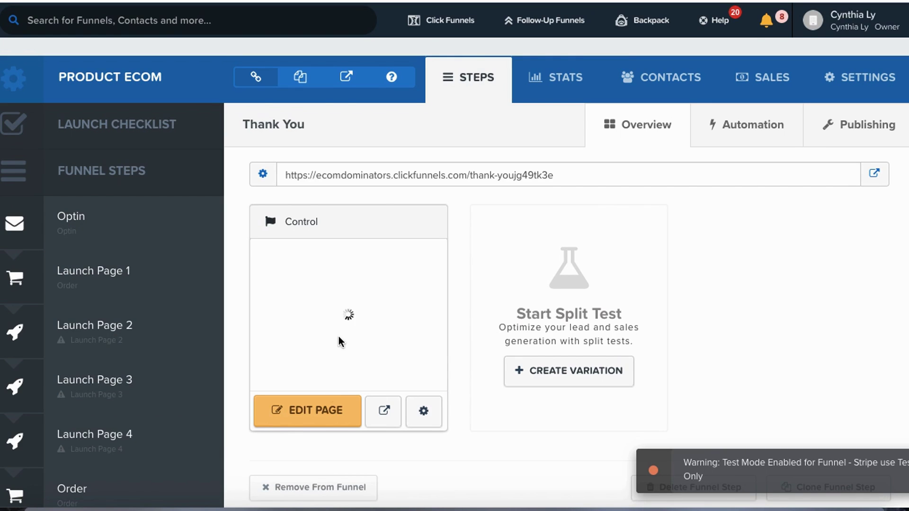
pyautogui.click(334, 409)
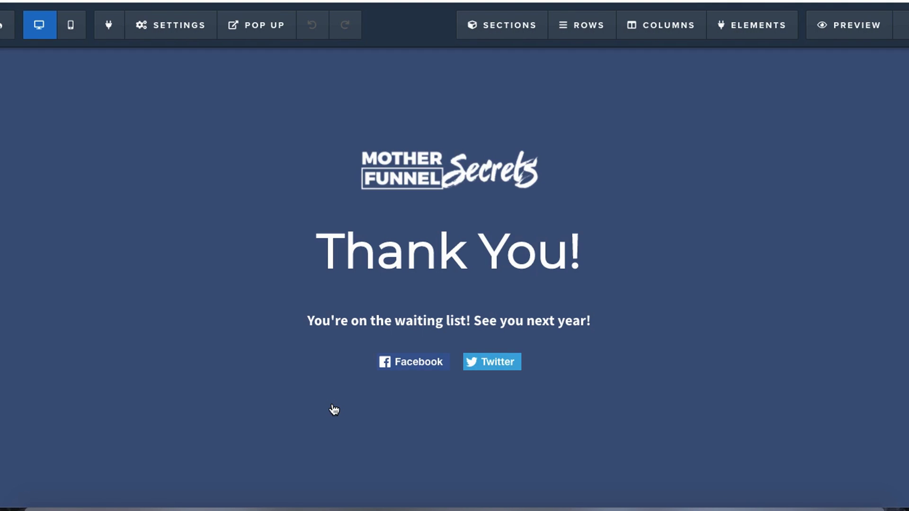
# Step: Paste the copied Purchase event code into the Thank You page's header tracking code, leaving blank lines above it
pyautogui.moveTo(462, 209)
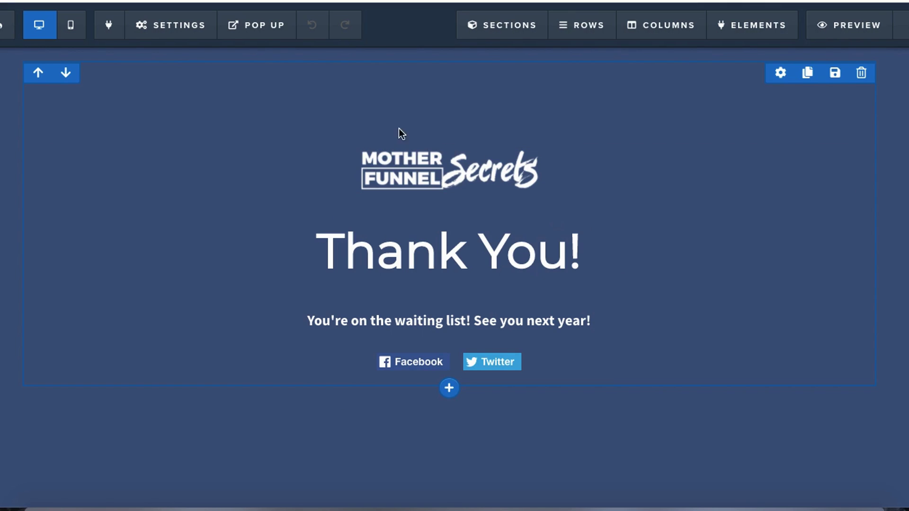
pyautogui.click(180, 30)
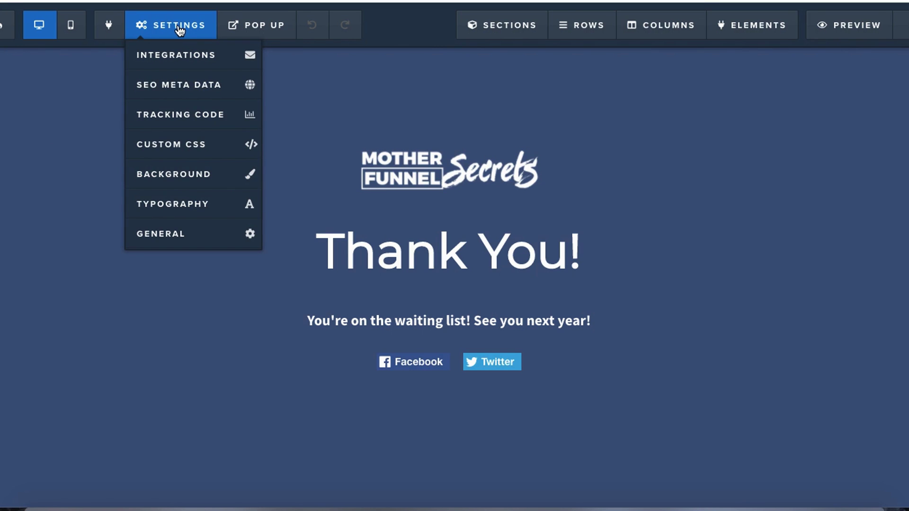
pyautogui.click(227, 116)
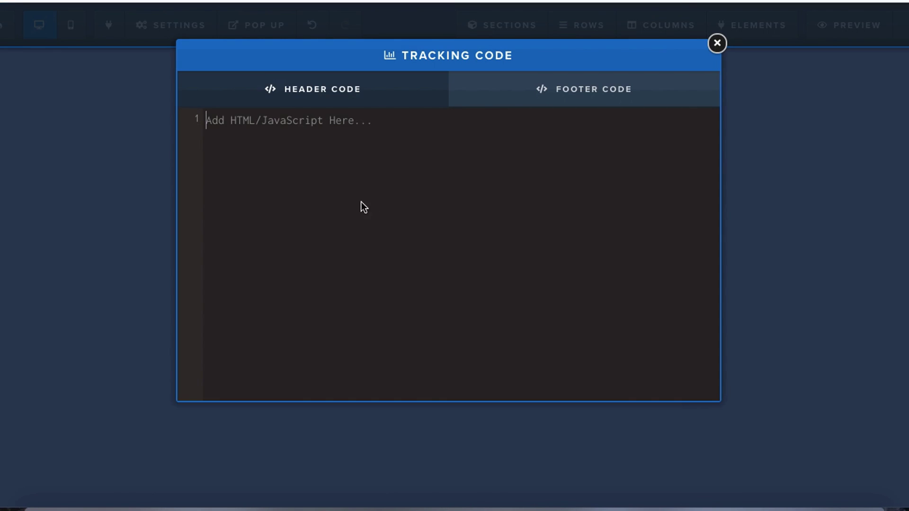
pyautogui.click(290, 124)
pyautogui.press('Return')
pyautogui.press('Return')
pyautogui.hotkey('ctrl', 'v')
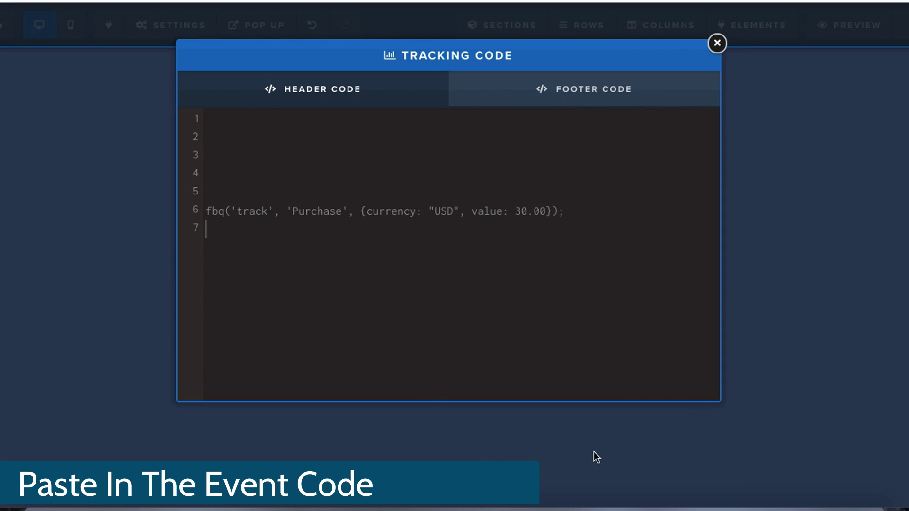
# Step: Set the value in the Purchase event code to 50.00
pyautogui.moveTo(516, 232)
pyautogui.mouseDown()
pyautogui.moveTo(542, 183)
pyautogui.moveTo(552, 186)
pyautogui.moveTo(483, 226)
pyautogui.mouseUp()
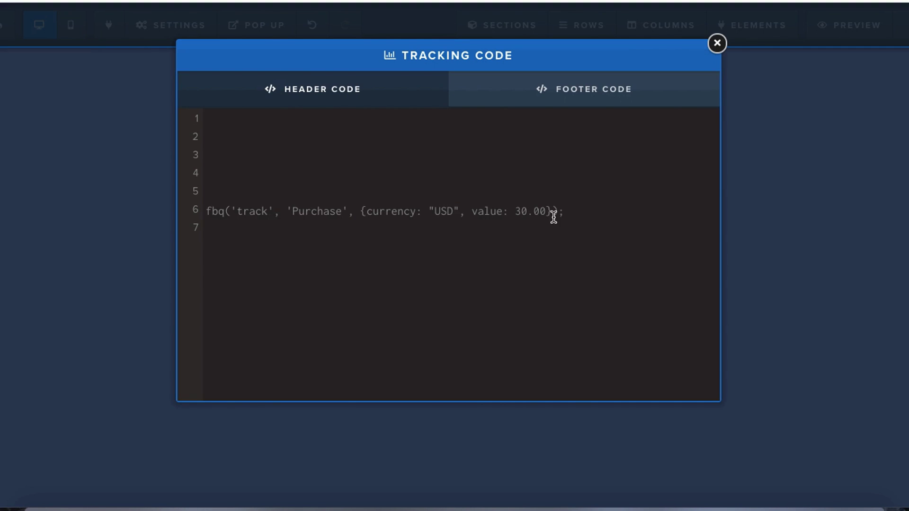
pyautogui.click(527, 210)
pyautogui.press('Left')
pyautogui.press('BackSpace')
pyautogui.write('5')
pyautogui.click(515, 296)
# Step: Return to the business pixel in Facebook Events Manager, continue its setup with manual installation, and copy the base code
pyautogui.click(492, 1)
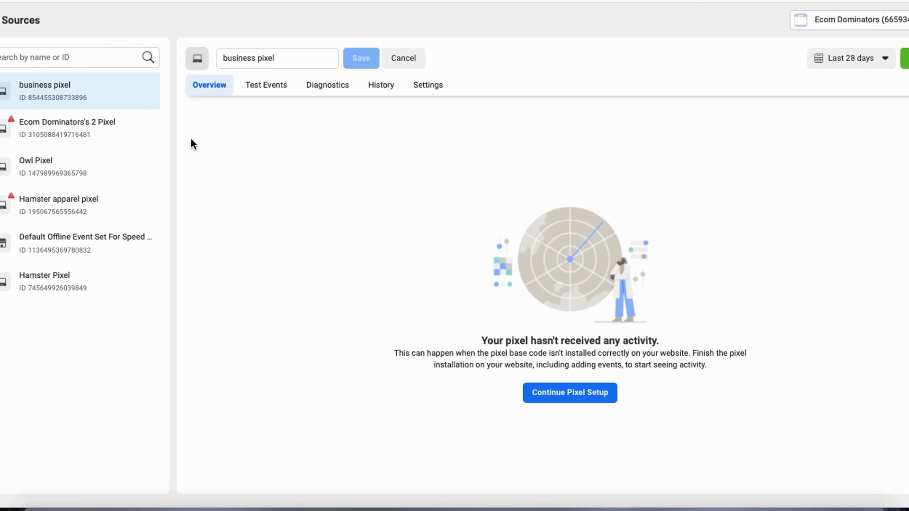
pyautogui.click(557, 395)
pyautogui.click(635, 299)
pyautogui.click(317, 279)
pyautogui.click(317, 289)
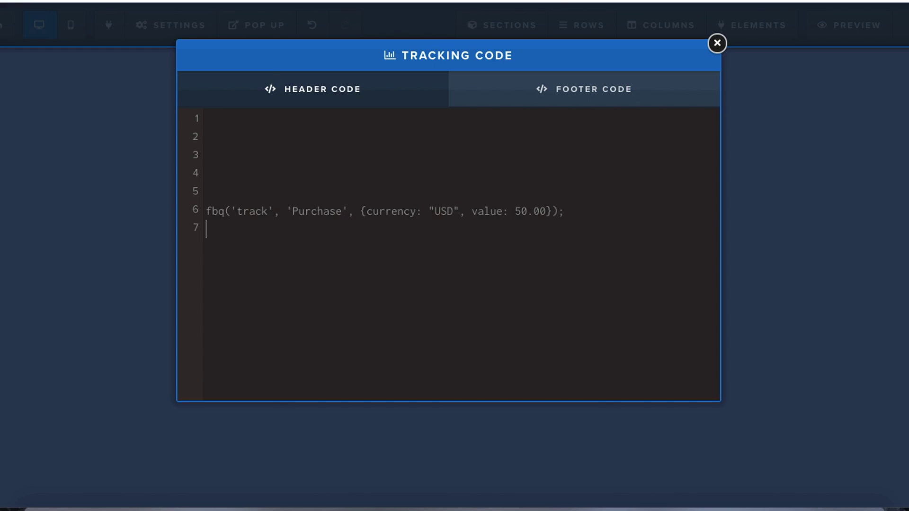
# Step: Paste the pixel base code above the Purchase event in the Thank You page's header code and remove two surplus blank lines
pyautogui.click(268, 132)
pyautogui.hotkey('ctrl', 'v')
pyautogui.scroll(-2, 318, 275)
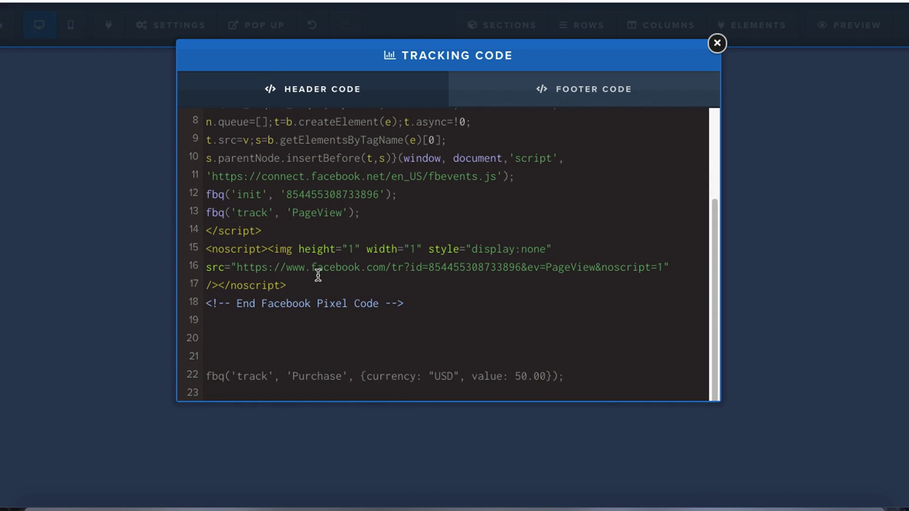
pyautogui.click(273, 353)
pyautogui.press('BackSpace')
pyautogui.press('BackSpace')
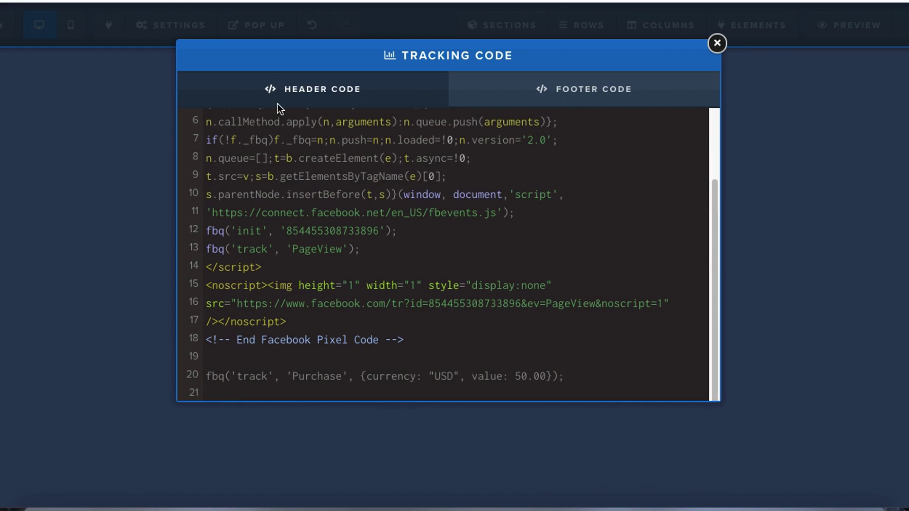
pyautogui.moveTo(232, 74)
pyautogui.mouseDown()
pyautogui.moveTo(336, 331)
pyautogui.moveTo(456, 85)
pyautogui.mouseUp()
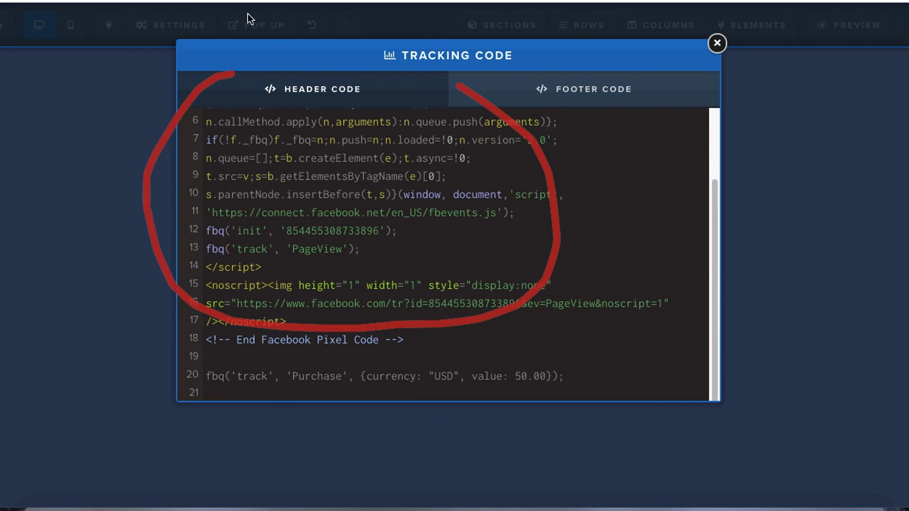
pyautogui.moveTo(248, 13); pyautogui.dragTo(195, 10)
pyautogui.moveTo(174, 393)
pyautogui.mouseDown()
pyautogui.moveTo(554, 420)
pyautogui.moveTo(391, 348)
pyautogui.moveTo(246, 342)
pyautogui.mouseUp()
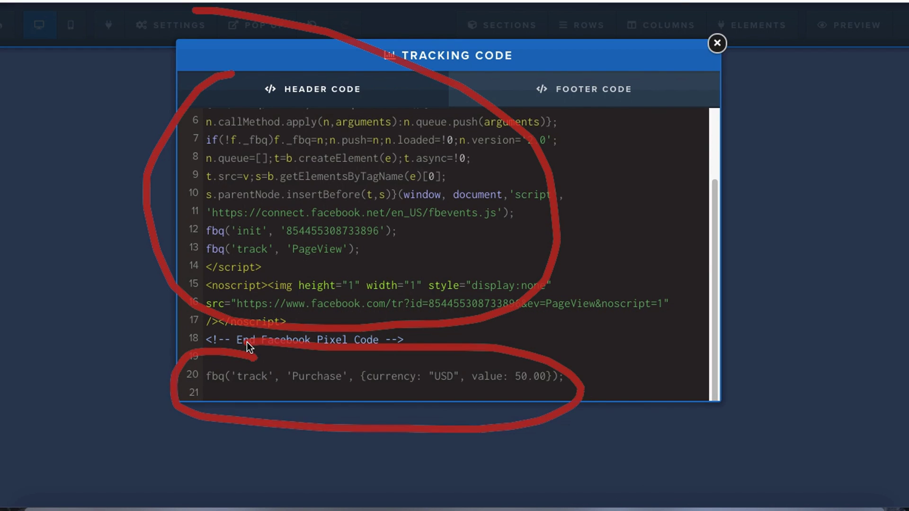
pyautogui.press('Escape')
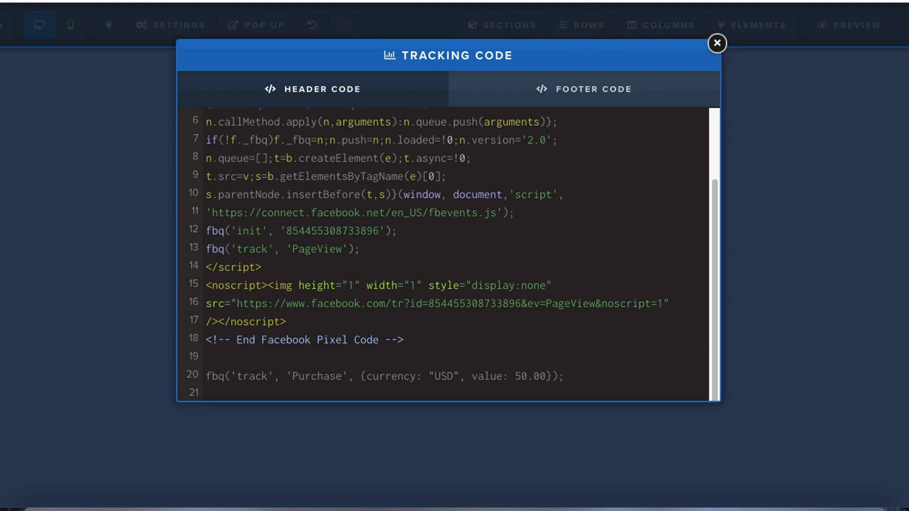
# Step: Revisit the Purchase event documentation, close the business pixel setup in Events Manager, and view the Hamster Pixel overview
pyautogui.hotkey('ctrl', 'Tab')
pyautogui.scroll(-10, 117, 283)
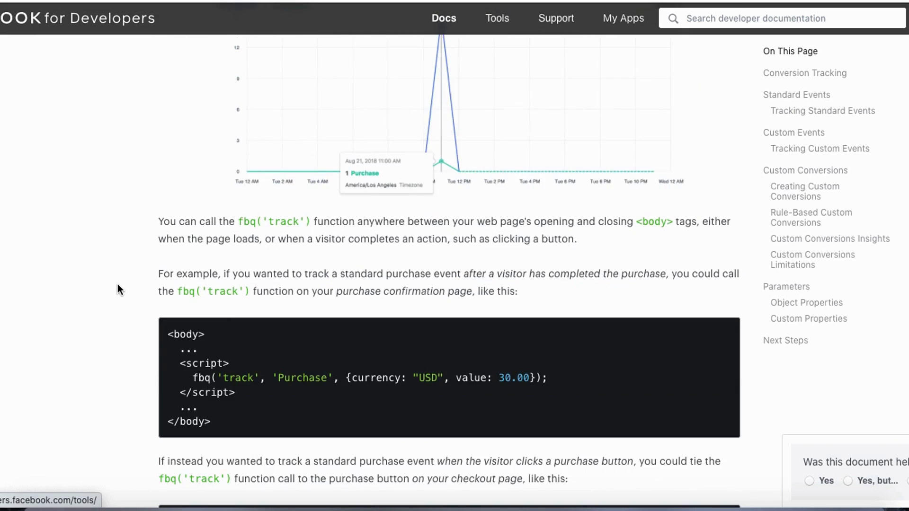
pyautogui.scroll(-3, 132, 285)
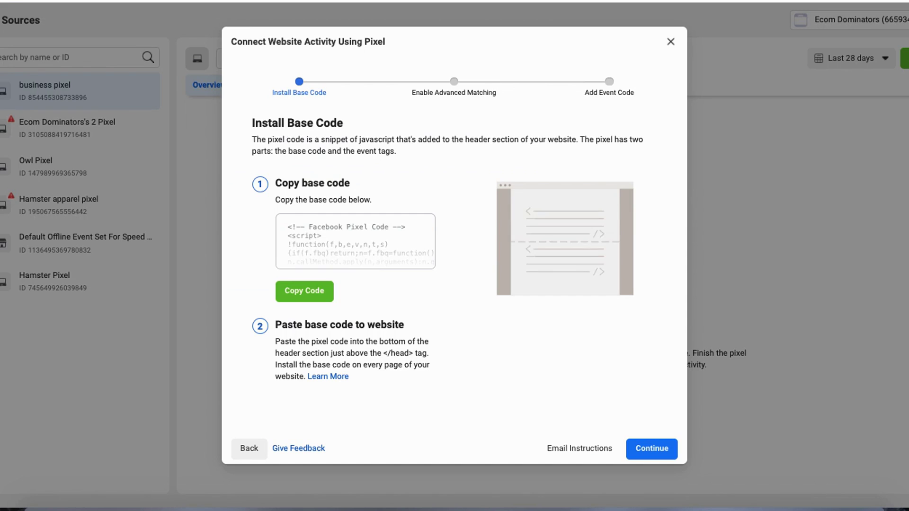
pyautogui.click(671, 42)
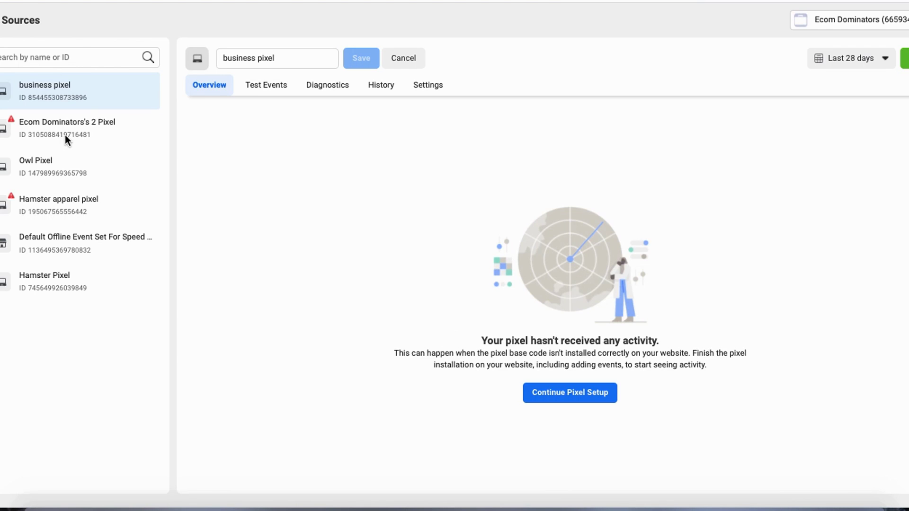
pyautogui.click(57, 286)
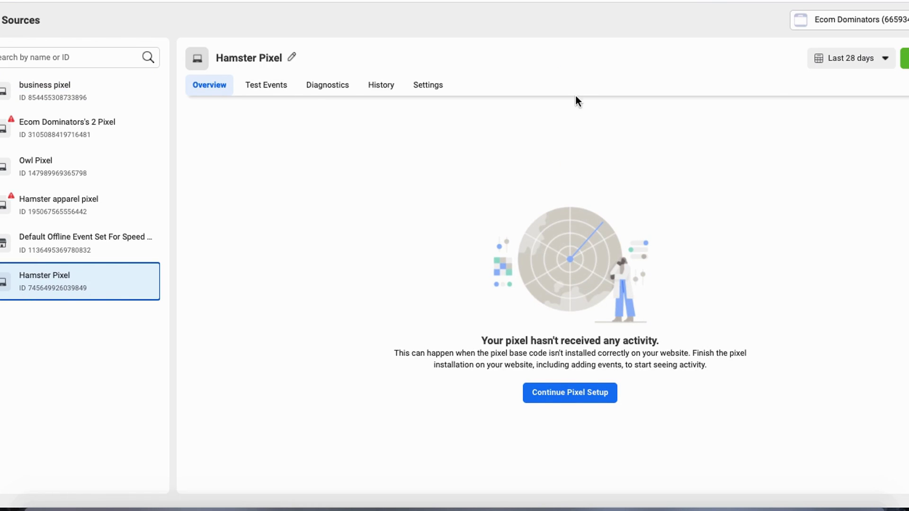
# Step: View Ecom Dominators's 2 Pixel, and inspect the Thank You page preview with the Facebook Pixel Helper extension
pyautogui.click(75, 136)
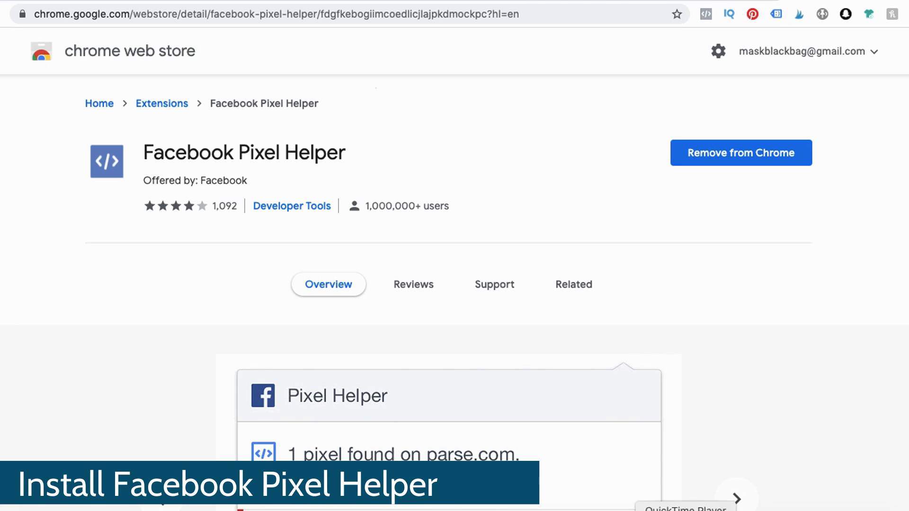
pyautogui.moveTo(201, 122)
pyautogui.mouseDown()
pyautogui.moveTo(419, 197)
pyautogui.moveTo(181, 110)
pyautogui.mouseUp()
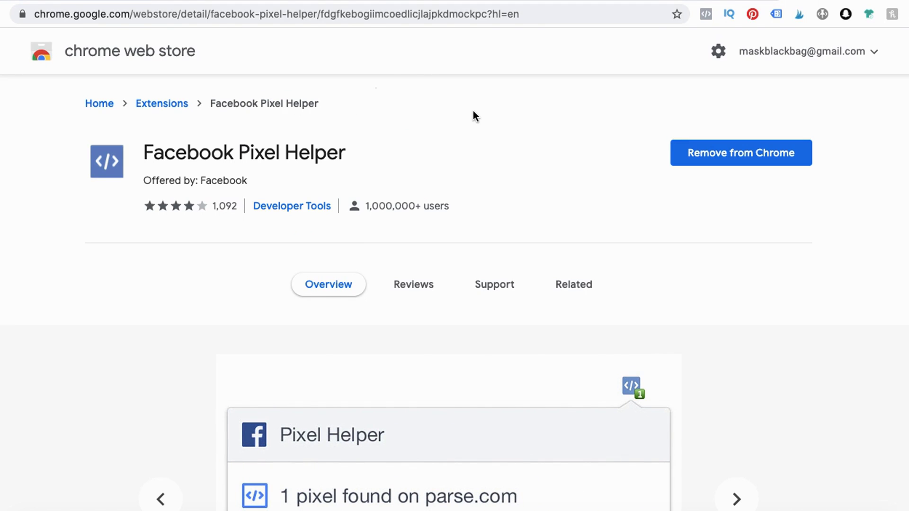
pyautogui.click(708, 1)
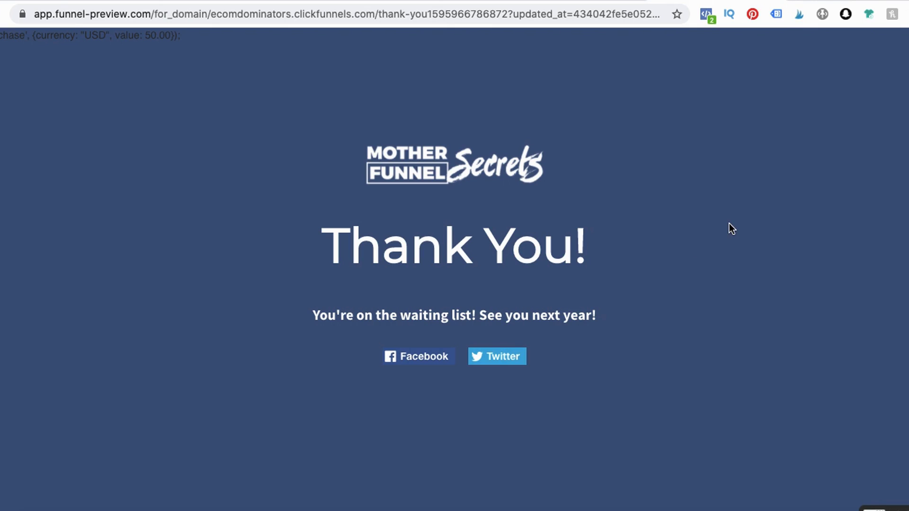
pyautogui.click(706, 14)
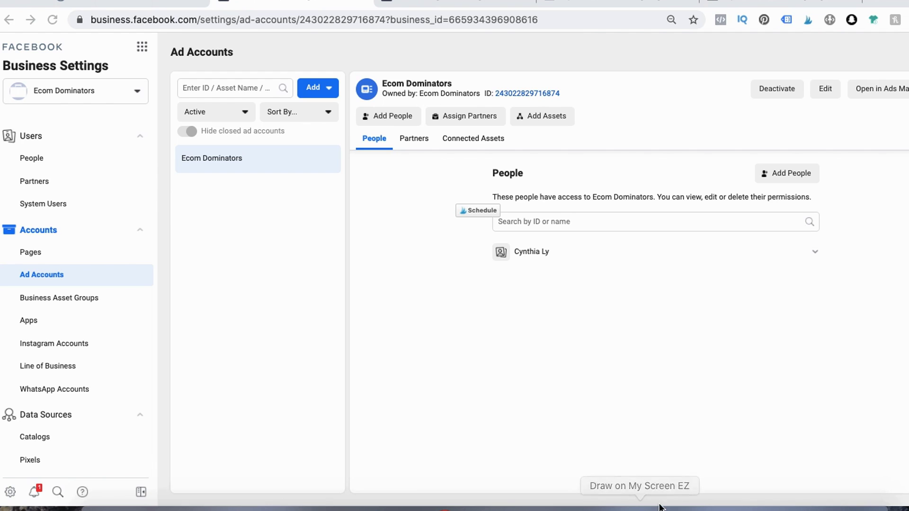
pyautogui.moveTo(35, 287)
pyautogui.mouseDown()
pyautogui.moveTo(120, 278)
pyautogui.moveTo(96, 289)
pyautogui.mouseUp()
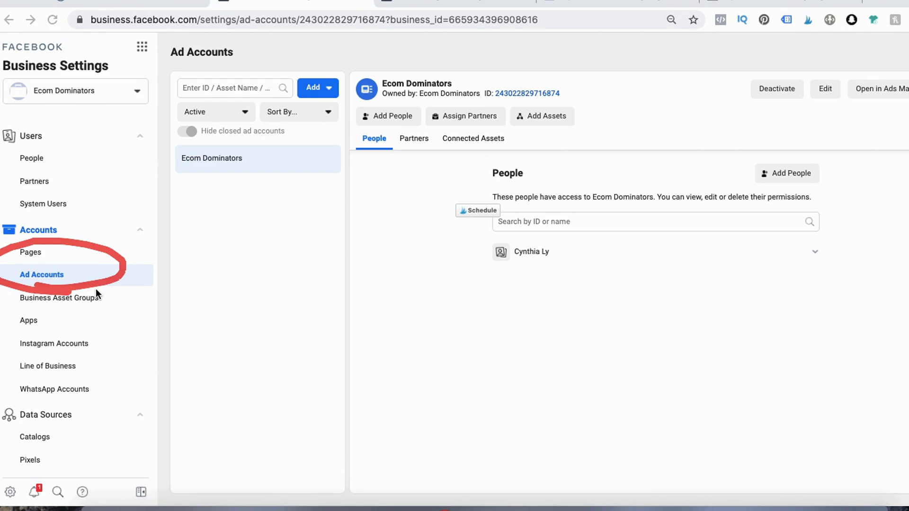
pyautogui.moveTo(904, 67)
pyautogui.mouseDown()
pyautogui.moveTo(868, 54)
pyautogui.moveTo(906, 116)
pyautogui.moveTo(881, 123)
pyautogui.moveTo(906, 142)
pyautogui.mouseUp()
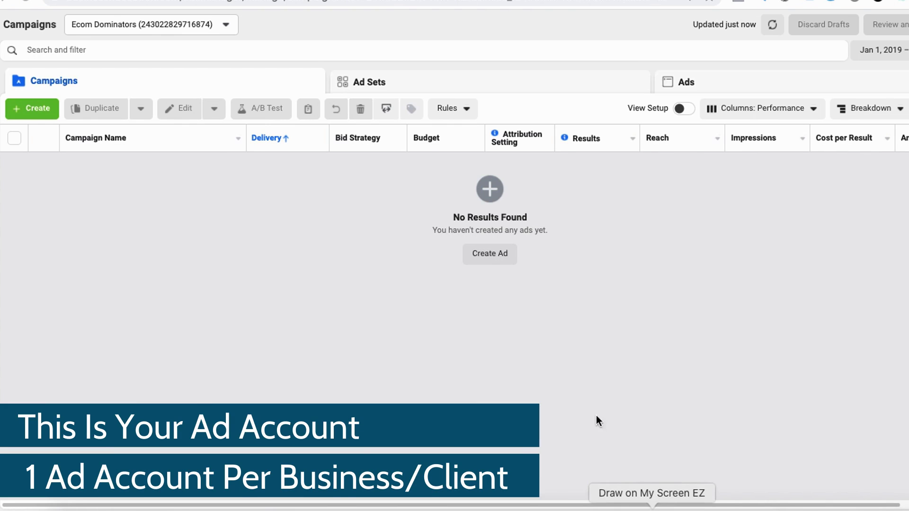
pyautogui.moveTo(45, 56); pyautogui.dragTo(22, 60)
pyautogui.moveTo(383, 56)
pyautogui.mouseDown()
pyautogui.moveTo(322, 72)
pyautogui.moveTo(411, 49)
pyautogui.mouseUp()
pyautogui.moveTo(705, 49)
pyautogui.mouseDown()
pyautogui.moveTo(669, 52)
pyautogui.moveTo(704, 50)
pyautogui.mouseUp()
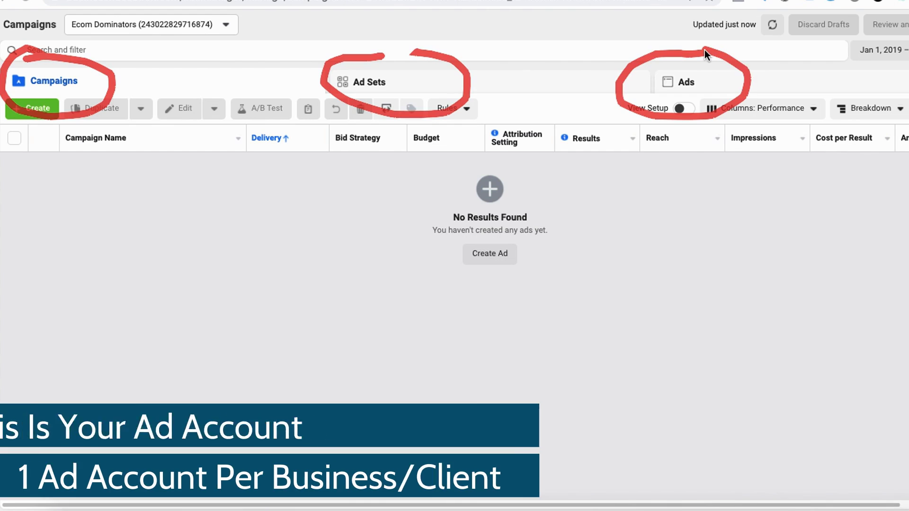
pyautogui.press('Escape')
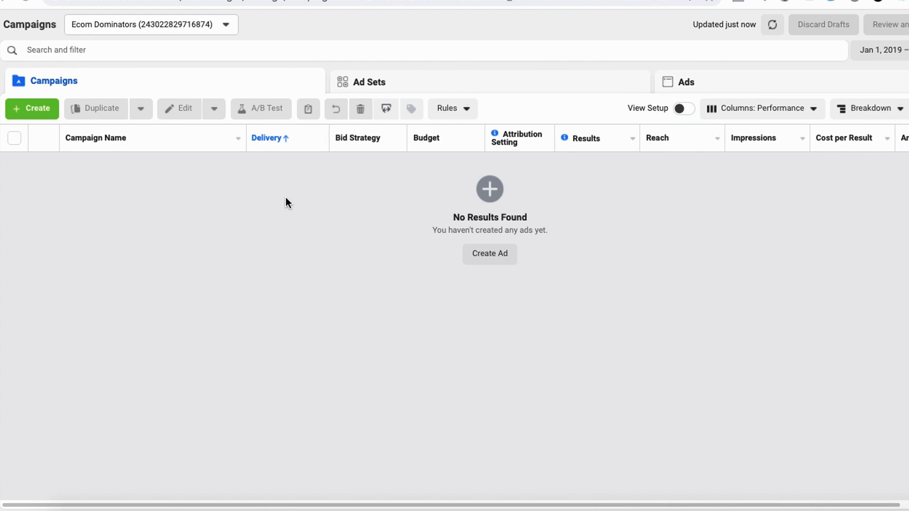
pyautogui.moveTo(2, 134)
pyautogui.mouseDown()
pyautogui.moveTo(83, 85)
pyautogui.moveTo(76, 148)
pyautogui.moveTo(81, 100)
pyautogui.moveTo(63, 81)
pyautogui.moveTo(41, 81)
pyautogui.moveTo(83, 85)
pyautogui.mouseUp()
pyautogui.press('Escape')
# Step: Start a new campaign in Ads Manager with the Conversions objective and expand its optional naming fields
pyautogui.click(32, 108)
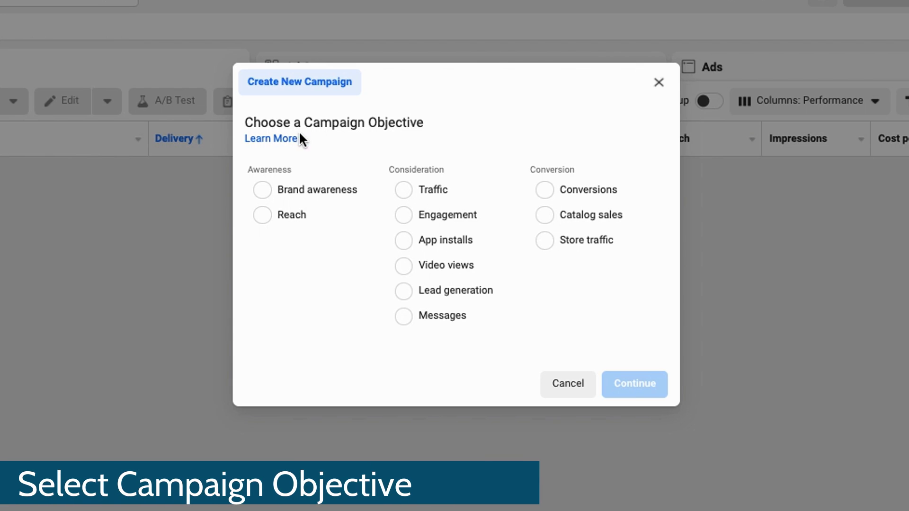
pyautogui.moveTo(296, 135); pyautogui.dragTo(384, 144)
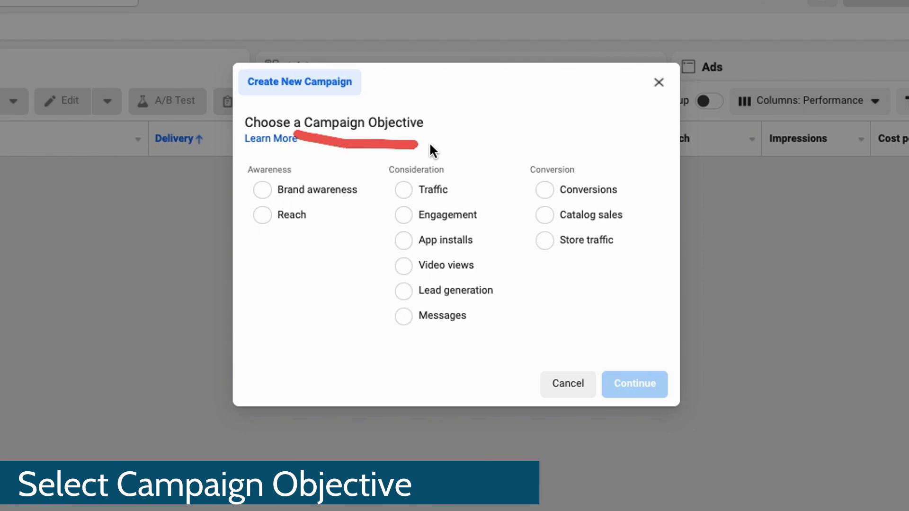
pyautogui.moveTo(383, 186); pyautogui.dragTo(451, 184)
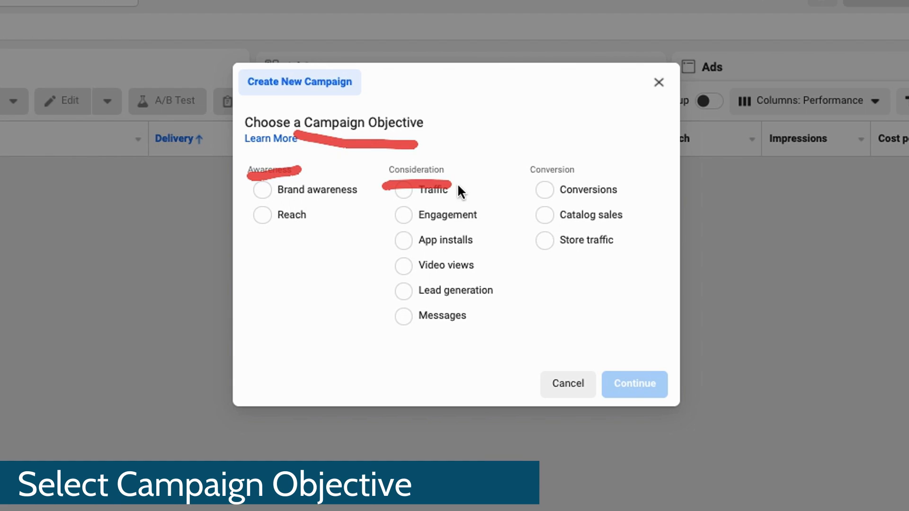
pyautogui.press('Escape')
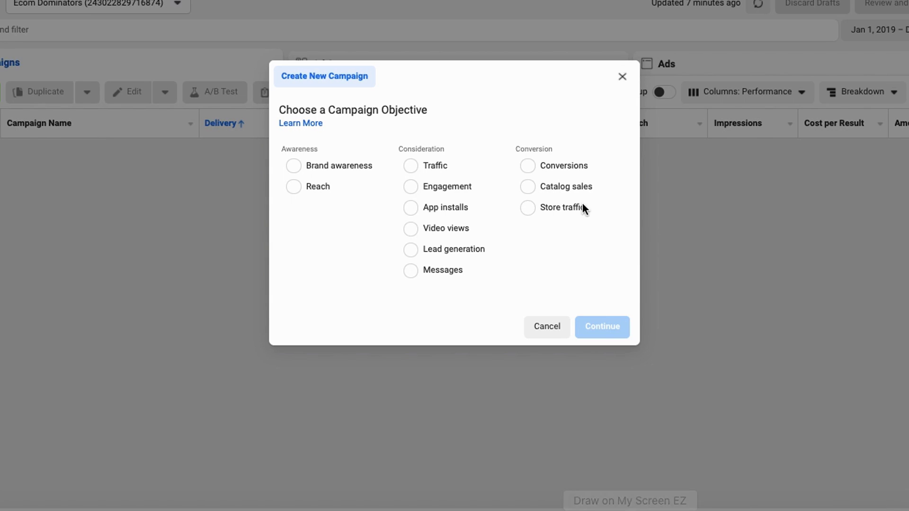
pyautogui.click(533, 167)
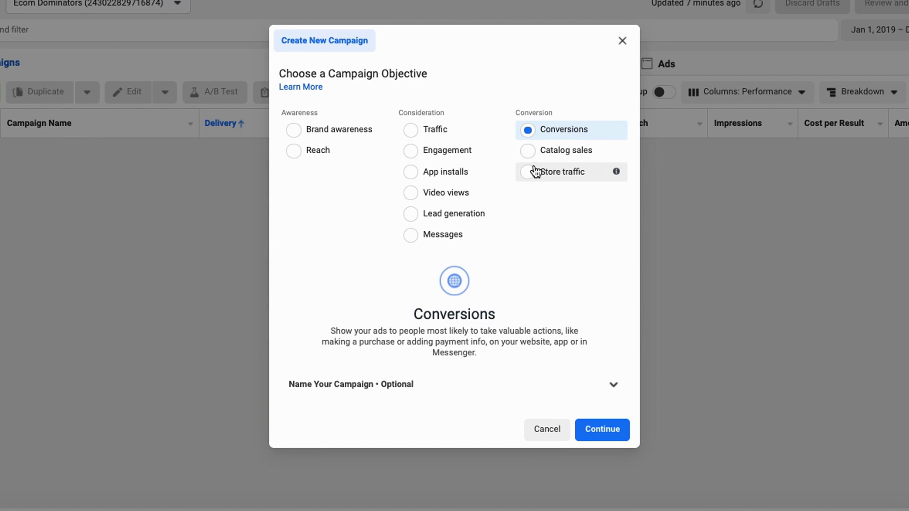
pyautogui.click(582, 384)
pyautogui.scroll(-3, 444, 284)
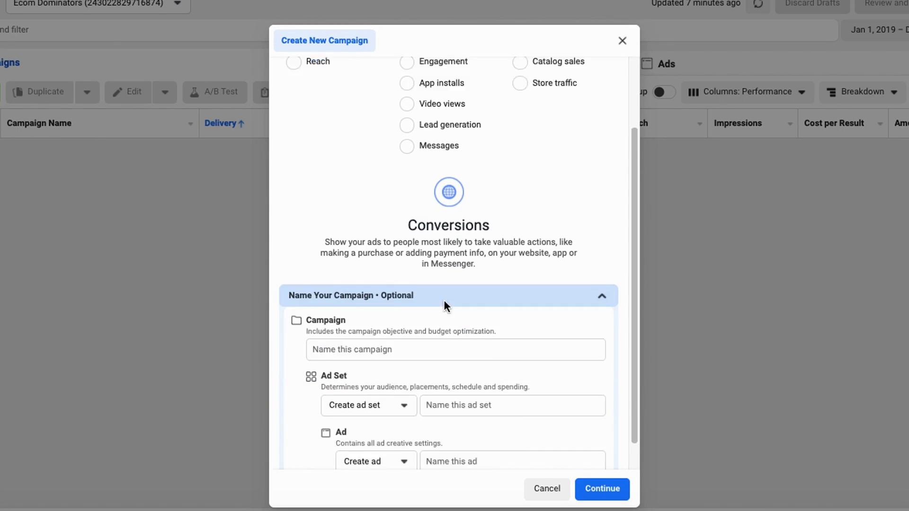
pyautogui.moveTo(289, 304); pyautogui.dragTo(373, 304)
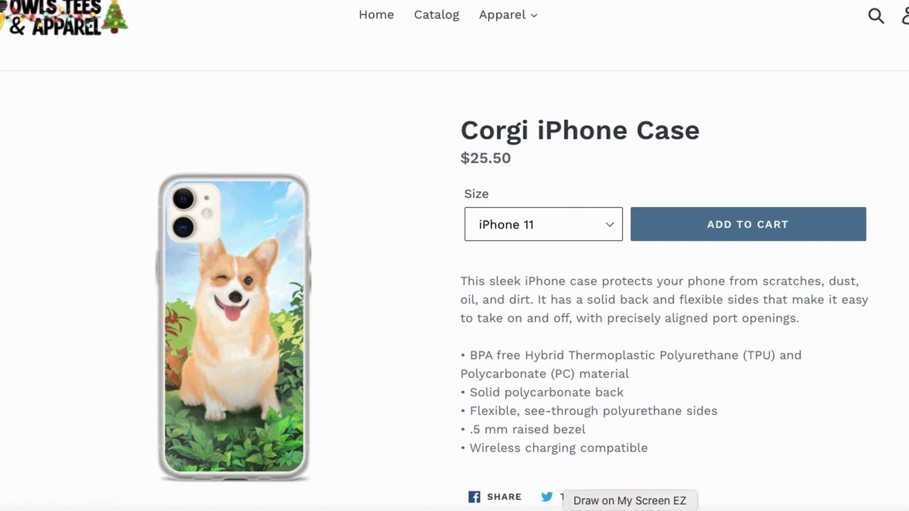
pyautogui.moveTo(297, 138)
pyautogui.mouseDown()
pyautogui.moveTo(215, 508)
pyautogui.moveTo(313, 112)
pyautogui.mouseUp()
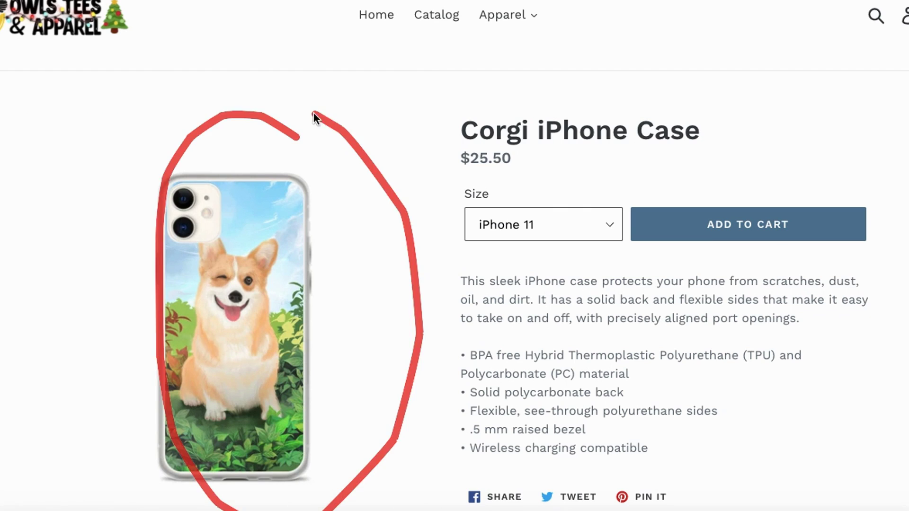
pyautogui.press('Escape')
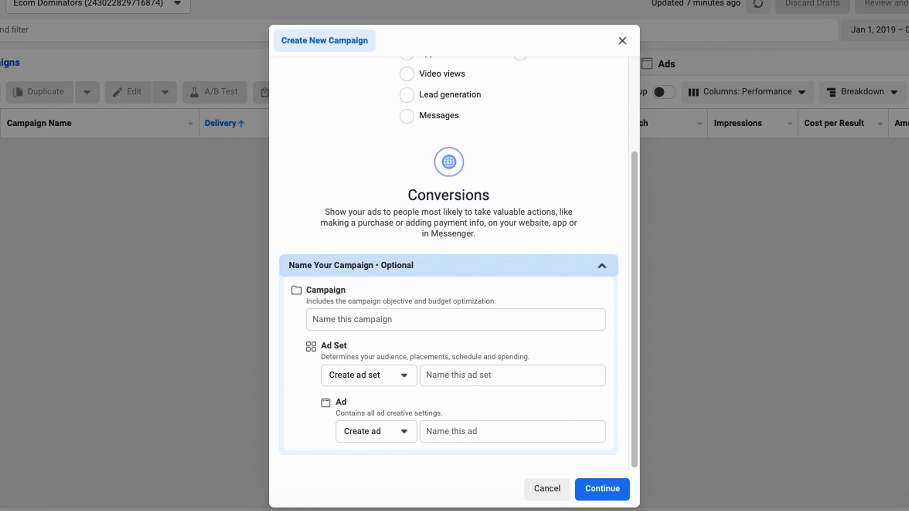
pyautogui.hotkey('ctrl', 'shift', 'd')
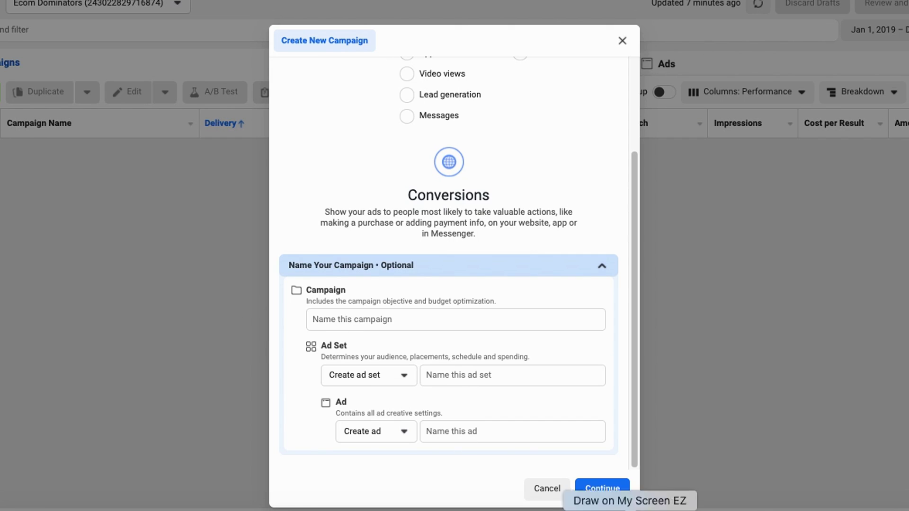
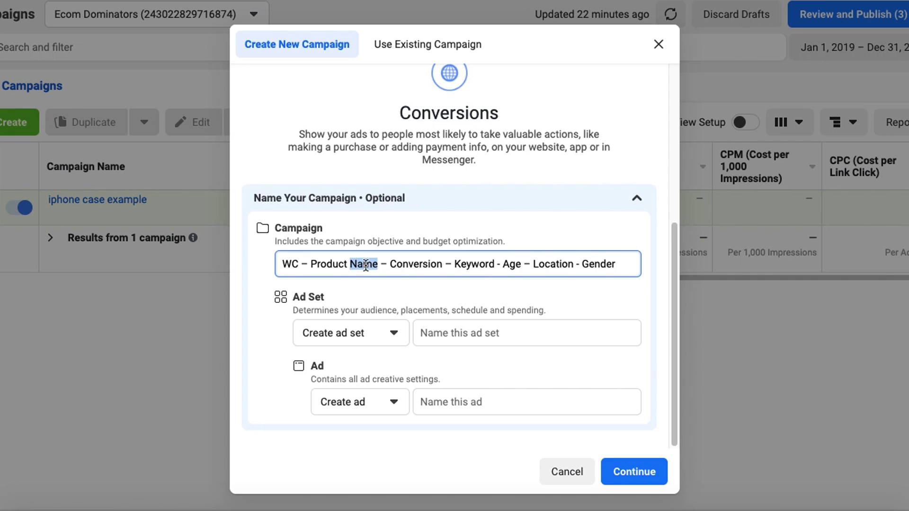
# Step: Replace the Product Name placeholder in the campaign name with "iphone case"
pyautogui.press('BackSpace')
pyautogui.press('BackSpace')
pyautogui.press('BackSpace')
pyautogui.press('BackSpace')
pyautogui.press('BackSpace')
pyautogui.press('BackSpace')
pyautogui.press('BackSpace')
pyautogui.press('BackSpace')
pyautogui.press('BackSpace')
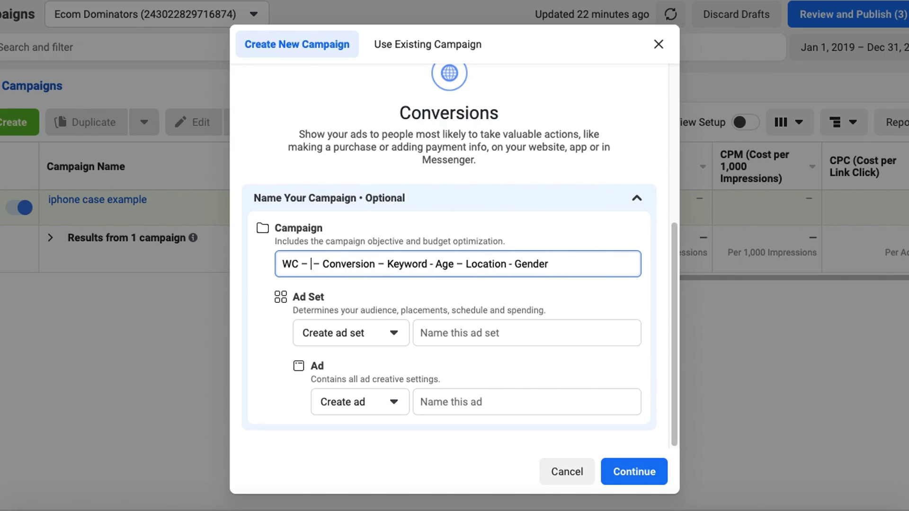
pyautogui.write('iphone case')
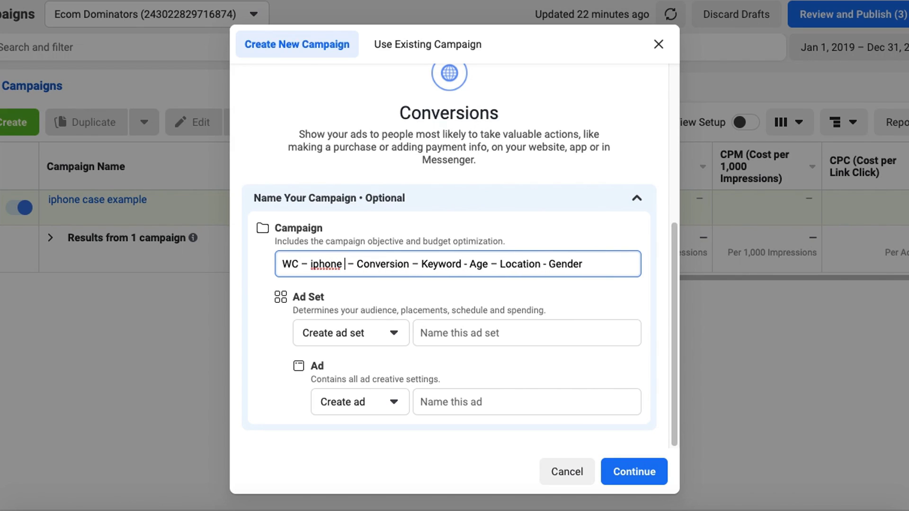
# Step: Replace the Conversion placeholder in the campaign name with "purchase" and the Keyword placeholder with "dogs"
pyautogui.doubleClick(417, 264)
pyautogui.write('purchase')
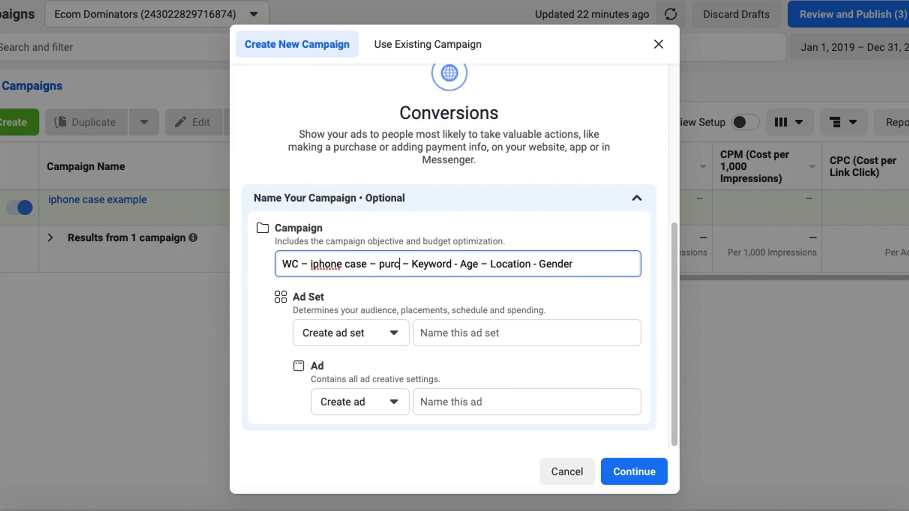
pyautogui.doubleClick(446, 264)
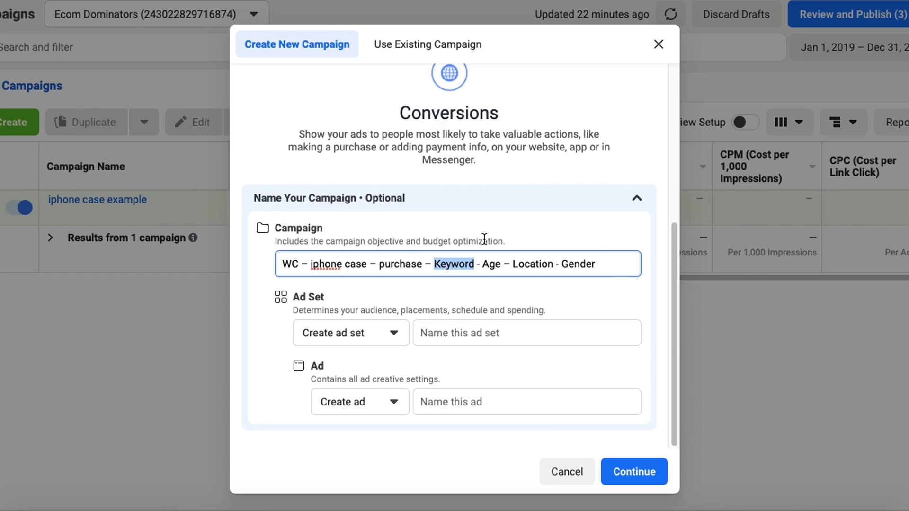
pyautogui.write('dog')
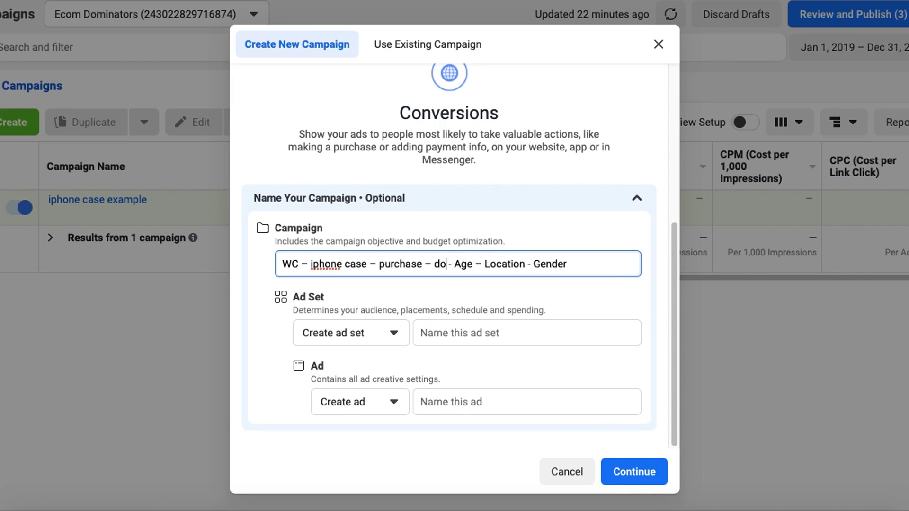
pyautogui.write('s')
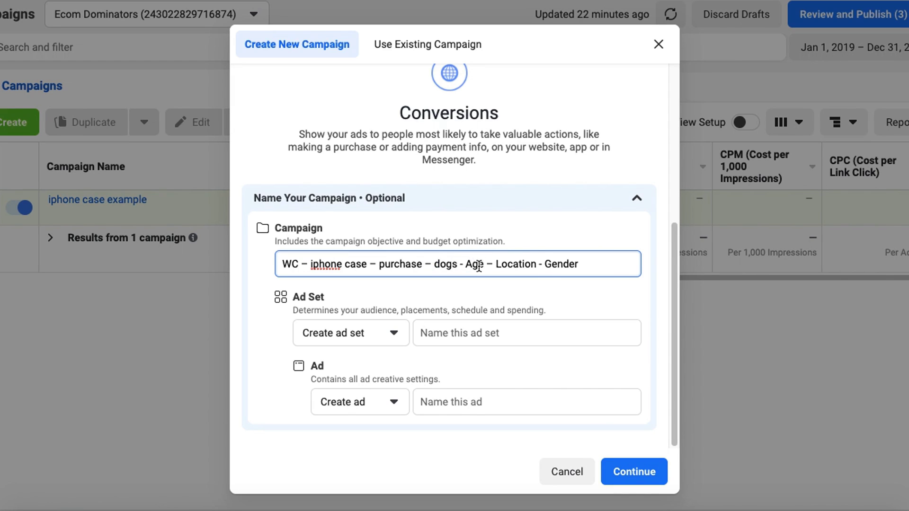
# Step: Replace the Age, Location and Gender placeholders in the campaign name with "18+", "US" and "M/F"
pyautogui.doubleClick(478, 265)
pyautogui.write('18+')
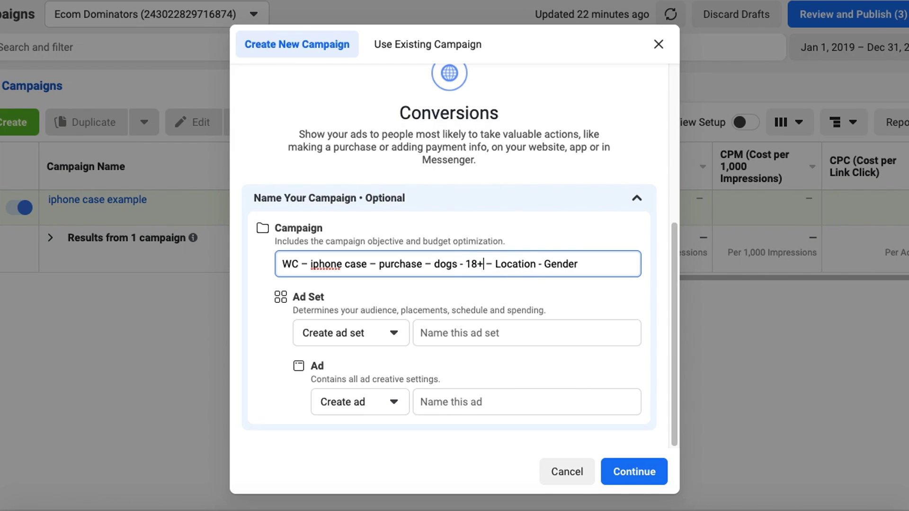
pyautogui.doubleClick(526, 265)
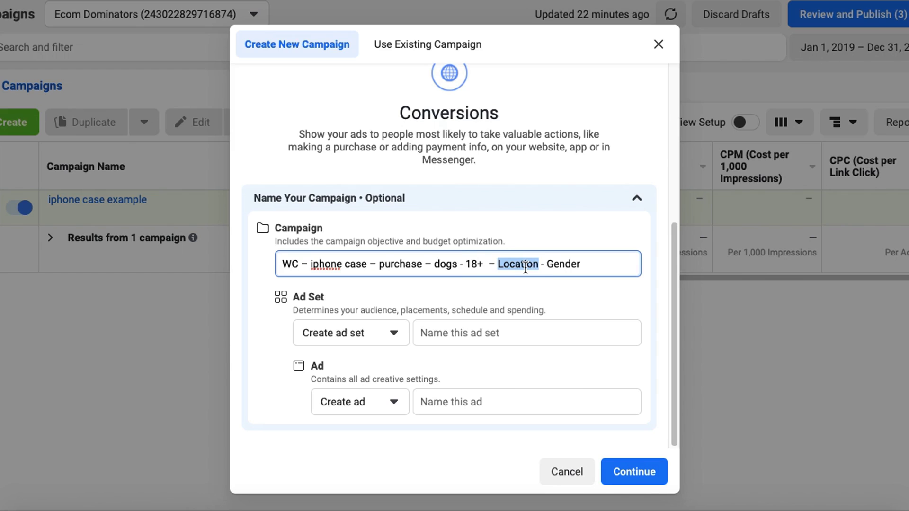
pyautogui.write('US')
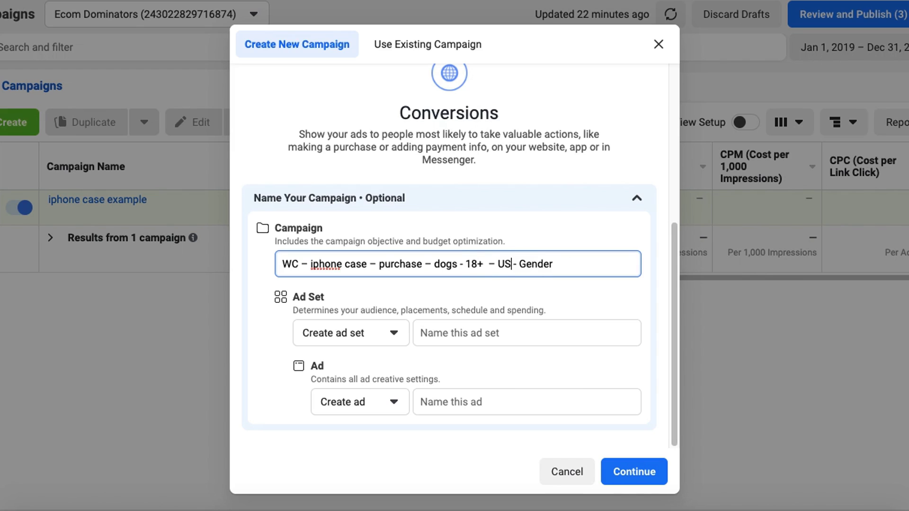
pyautogui.doubleClick(536, 273)
pyautogui.write('M/F')
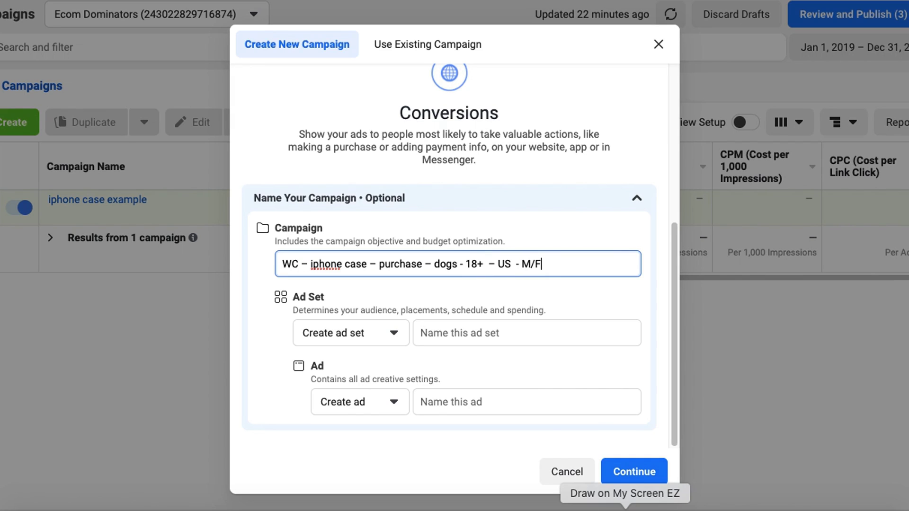
pyautogui.moveTo(259, 287)
pyautogui.mouseDown()
pyautogui.moveTo(609, 284)
pyautogui.moveTo(284, 288)
pyautogui.moveTo(317, 313)
pyautogui.mouseUp()
pyautogui.moveTo(597, 409); pyautogui.dragTo(563, 457)
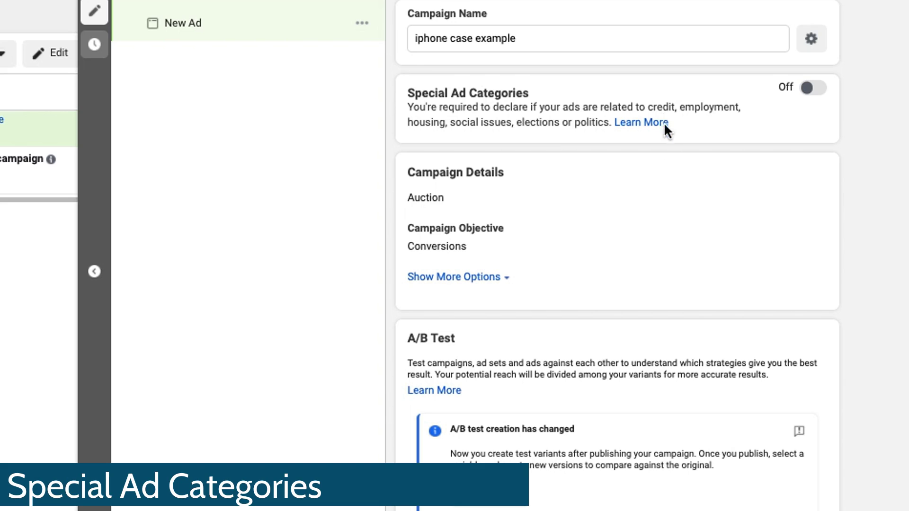
pyautogui.moveTo(635, 117); pyautogui.dragTo(748, 113)
pyautogui.moveTo(388, 132); pyautogui.dragTo(509, 137)
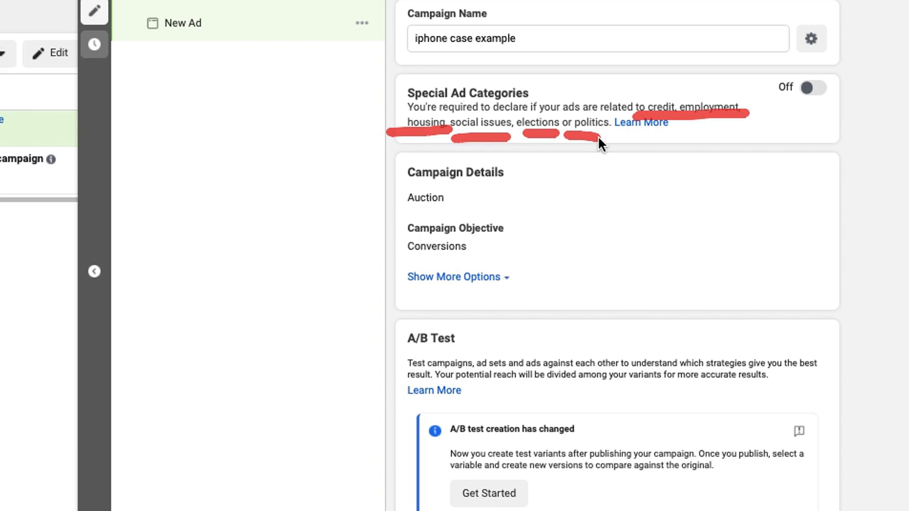
pyautogui.moveTo(790, 118)
pyautogui.mouseDown()
pyautogui.moveTo(793, 44)
pyautogui.moveTo(856, 111)
pyautogui.moveTo(736, 113)
pyautogui.mouseUp()
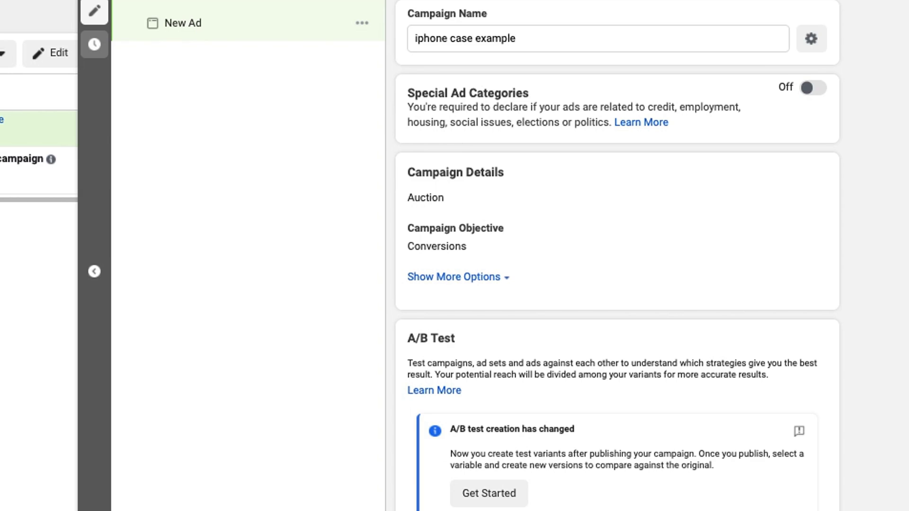
# Step: Choose Ecom Dominators's 2 Pixel as the pixel for the new ad set's website conversions
pyautogui.scroll(-2, 643, 370)
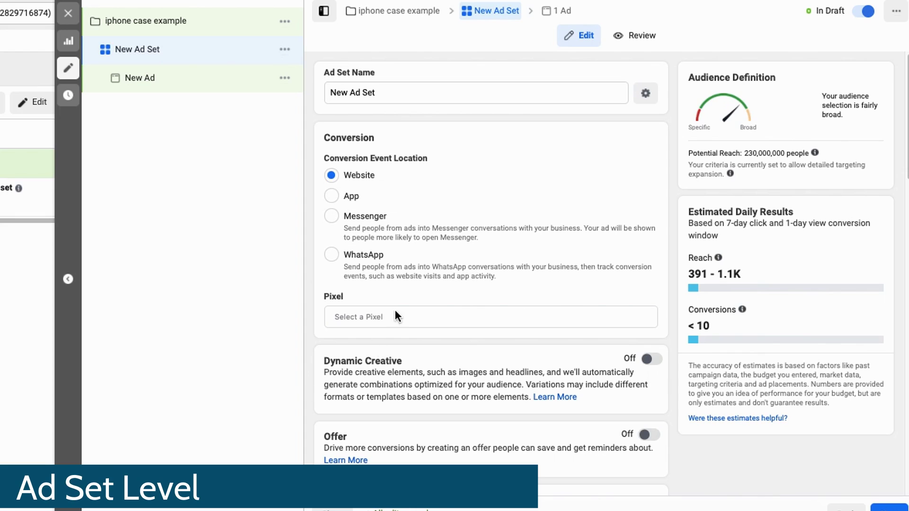
pyautogui.moveTo(364, 280); pyautogui.dragTo(359, 280)
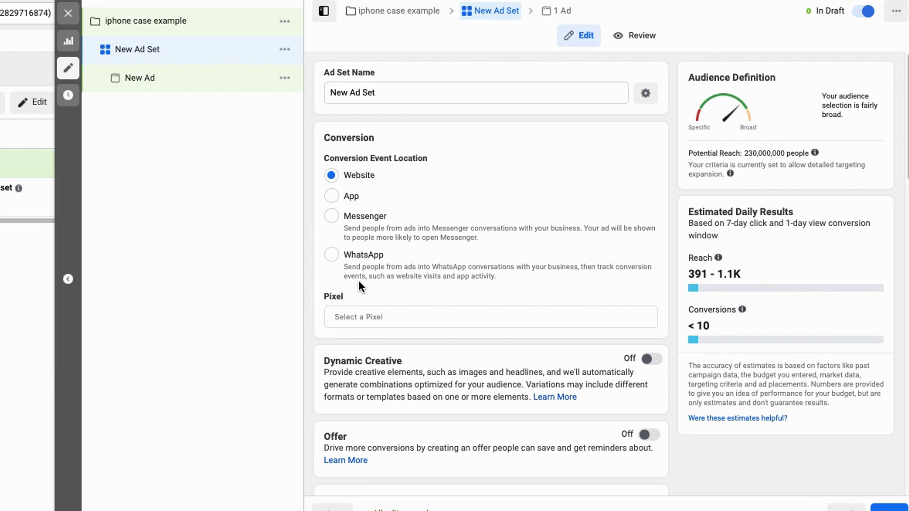
pyautogui.click(351, 316)
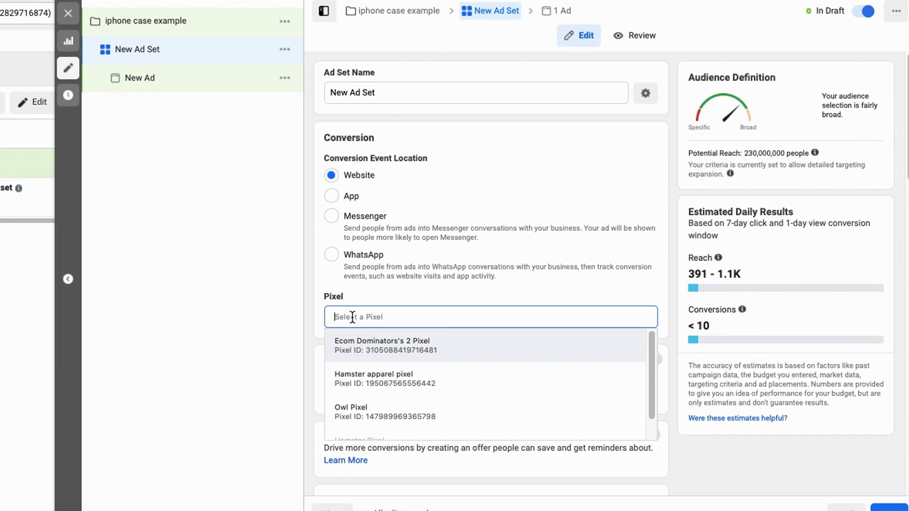
pyautogui.click(355, 344)
# Step: Set the ad set's conversion event to Purchase
pyautogui.scroll(-3, 347, 283)
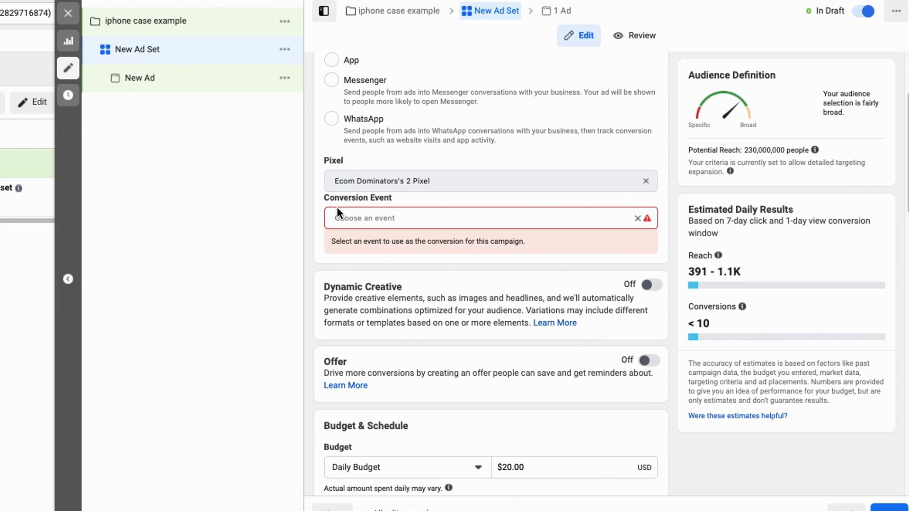
pyautogui.moveTo(374, 203); pyautogui.dragTo(391, 204)
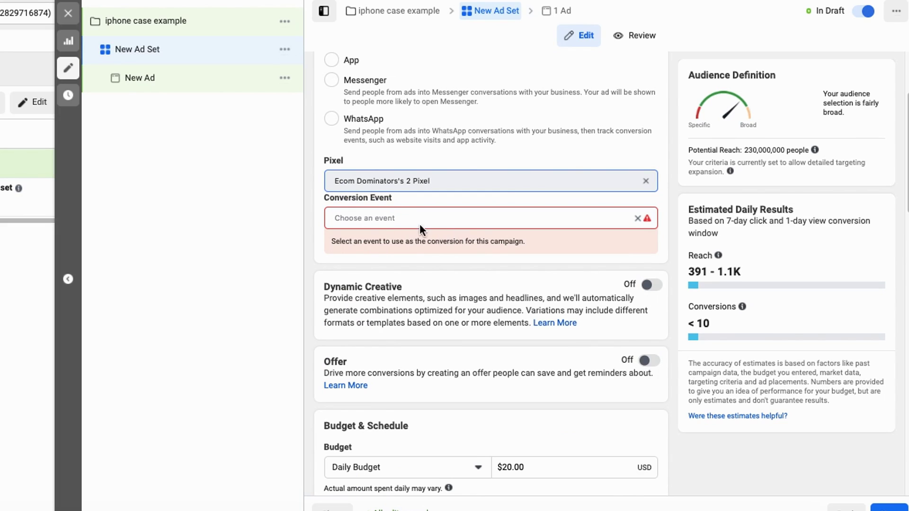
pyautogui.click(400, 217)
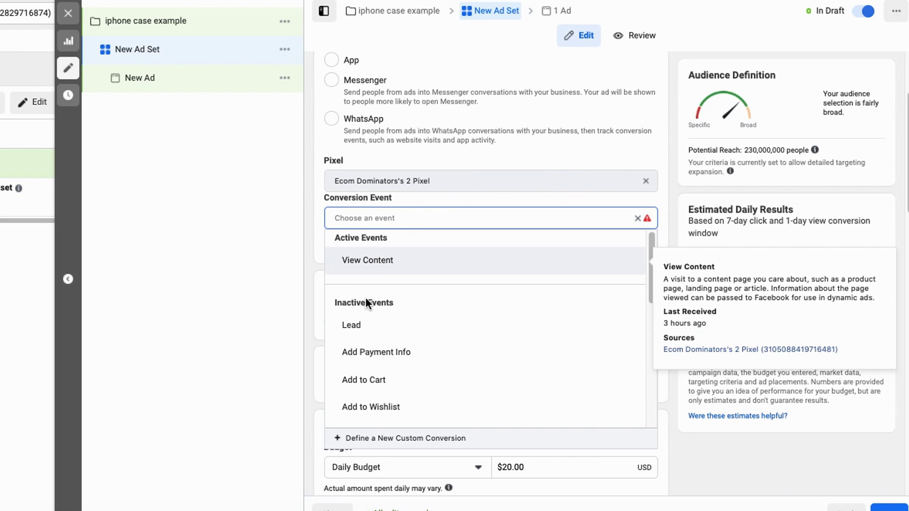
pyautogui.scroll(-1, 355, 328)
pyautogui.scroll(-1, 411, 341)
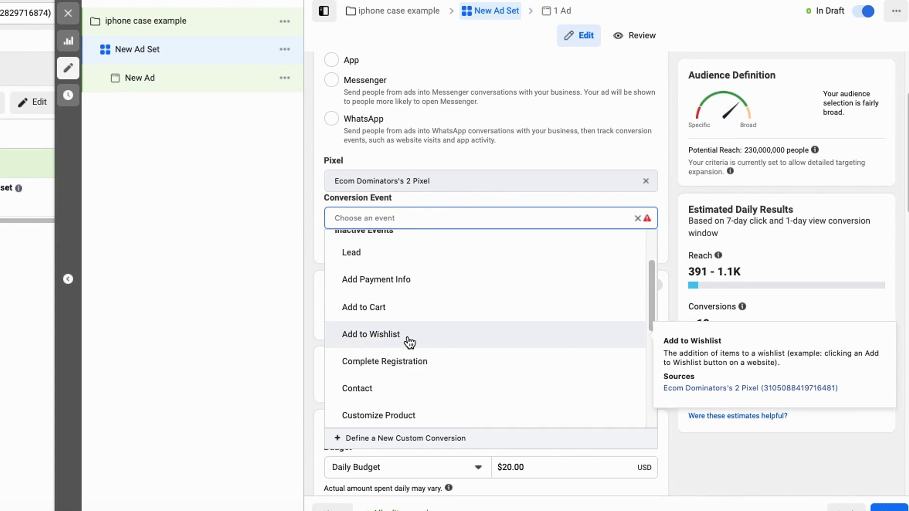
pyautogui.scroll(-3, 390, 390)
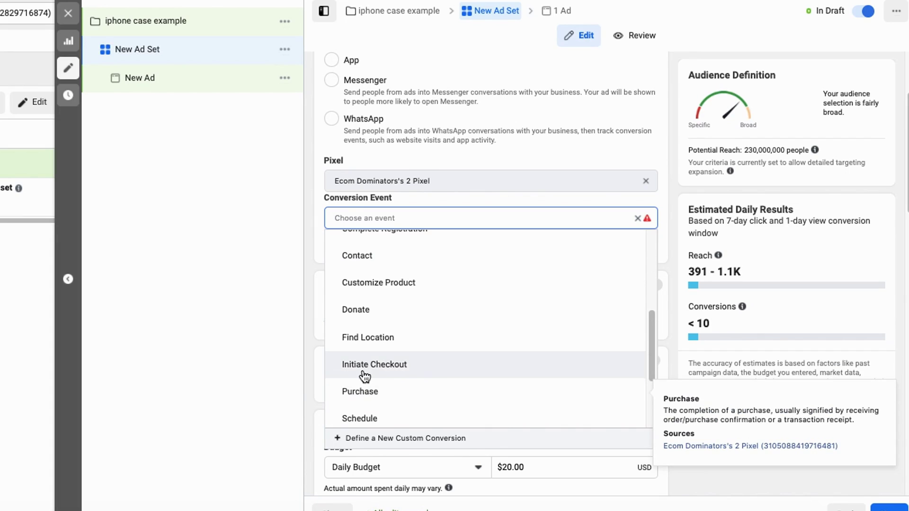
pyautogui.scroll(-3, 443, 371)
pyautogui.scroll(1, 444, 372)
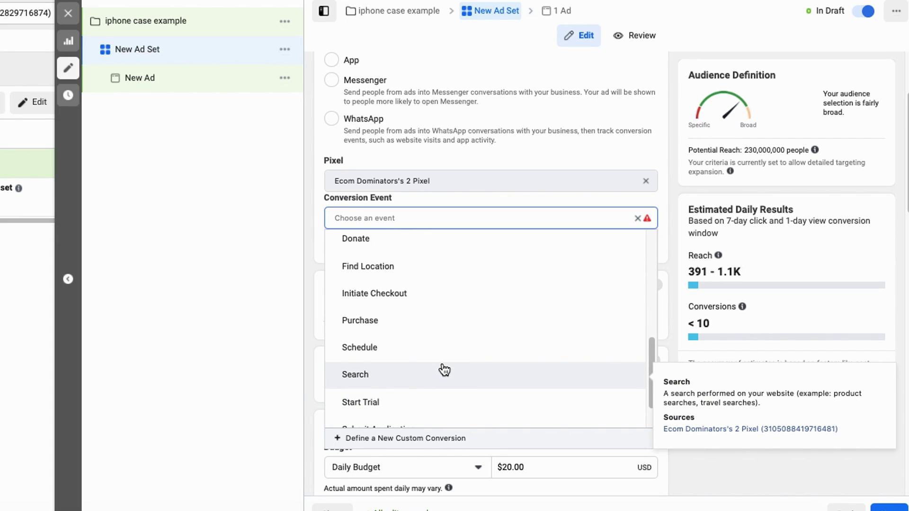
pyautogui.click(428, 320)
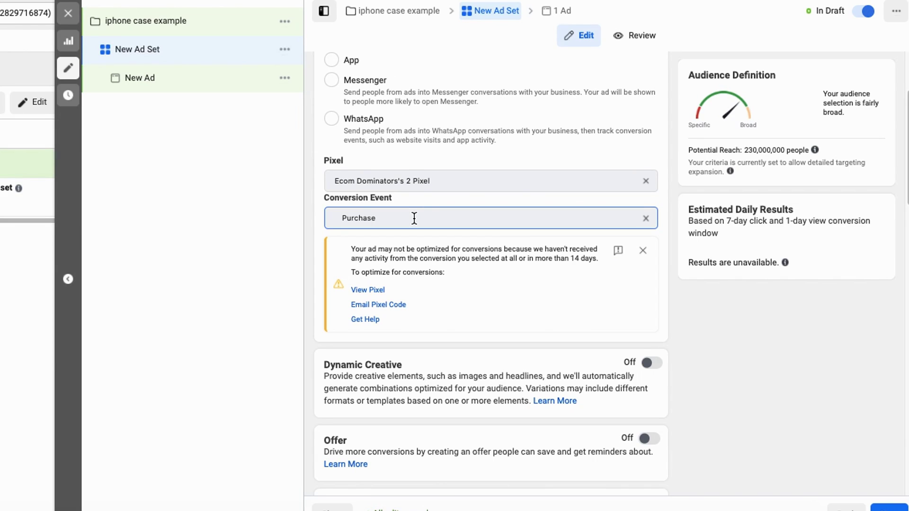
# Step: Set the ad set's daily budget to $5.00
pyautogui.scroll(-9, 407, 236)
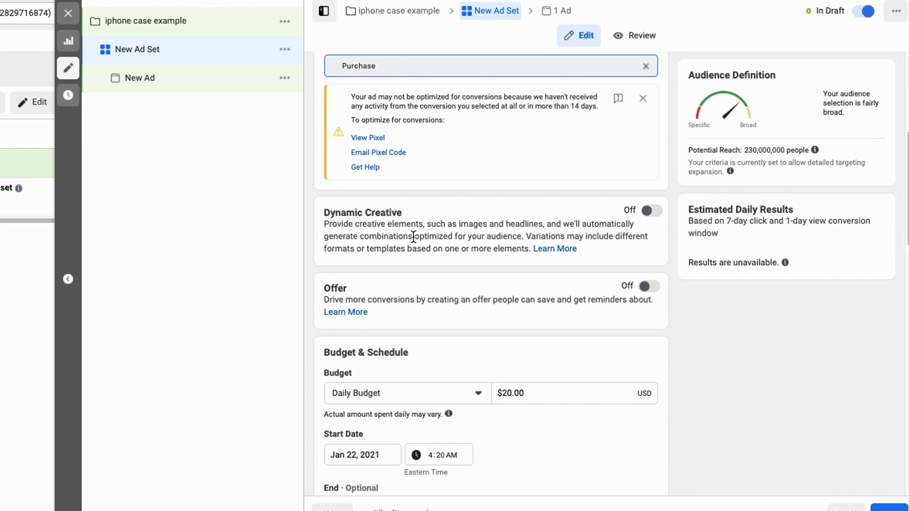
pyautogui.scroll(1, 418, 294)
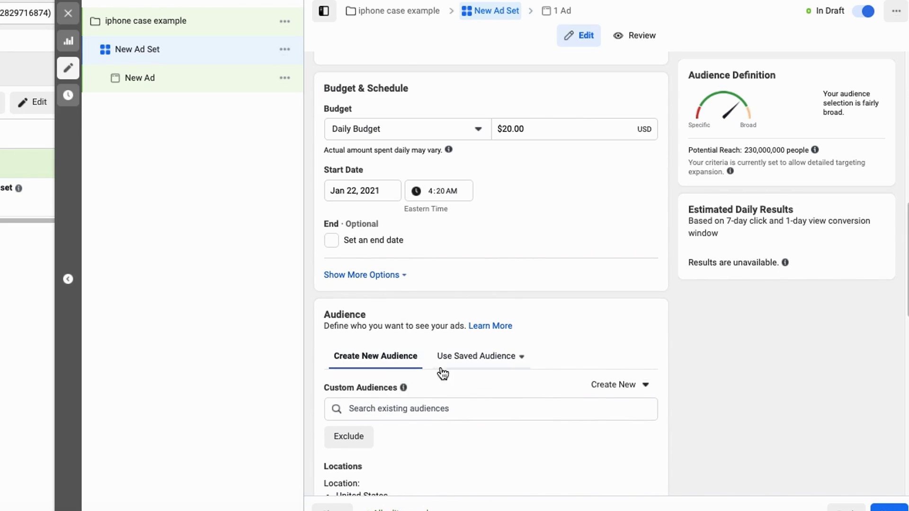
pyautogui.moveTo(294, 65)
pyautogui.mouseDown()
pyautogui.moveTo(415, 52)
pyautogui.moveTo(448, 71)
pyautogui.moveTo(391, 127)
pyautogui.mouseUp()
pyautogui.tripleClick(537, 128)
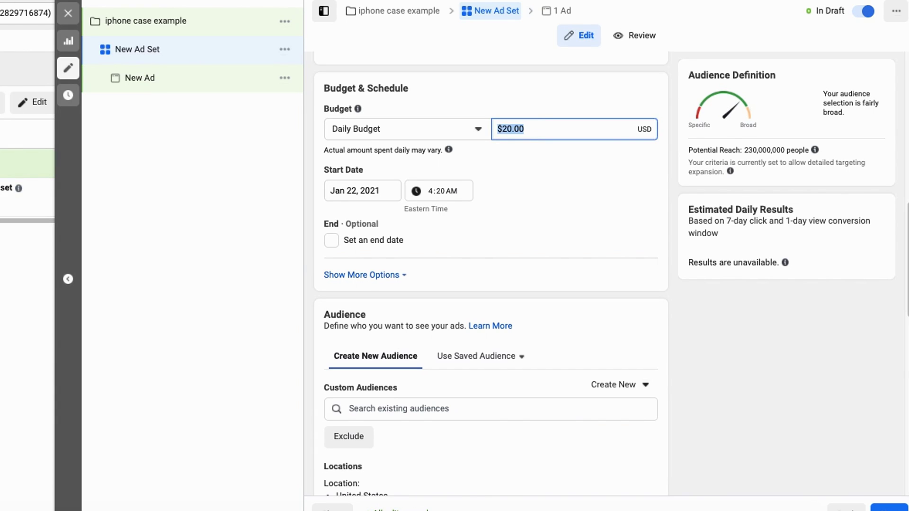
pyautogui.click(547, 194)
pyautogui.tripleClick(534, 129)
pyautogui.write('5')
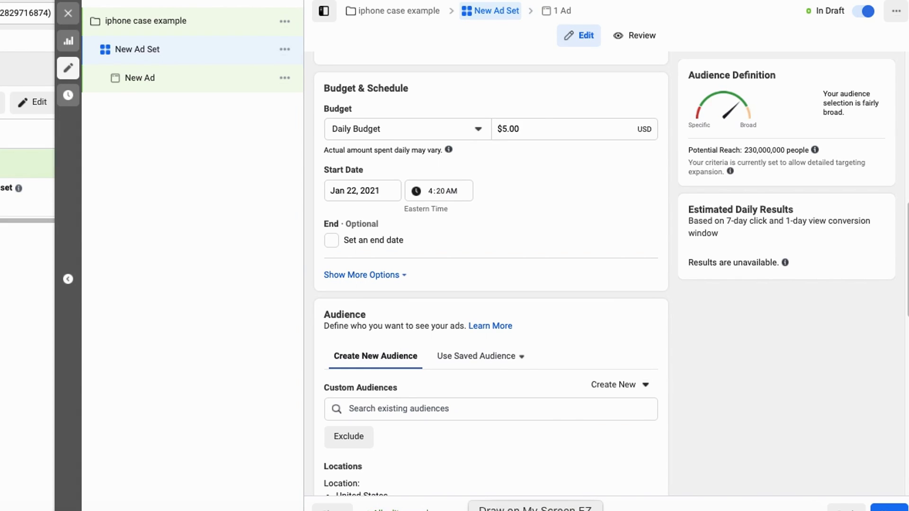
# Step: Review the ad set's schedule and audience settings, and open the audience's Locations for editing
pyautogui.moveTo(324, 187); pyautogui.dragTo(334, 186)
pyautogui.moveTo(306, 249); pyautogui.dragTo(343, 248)
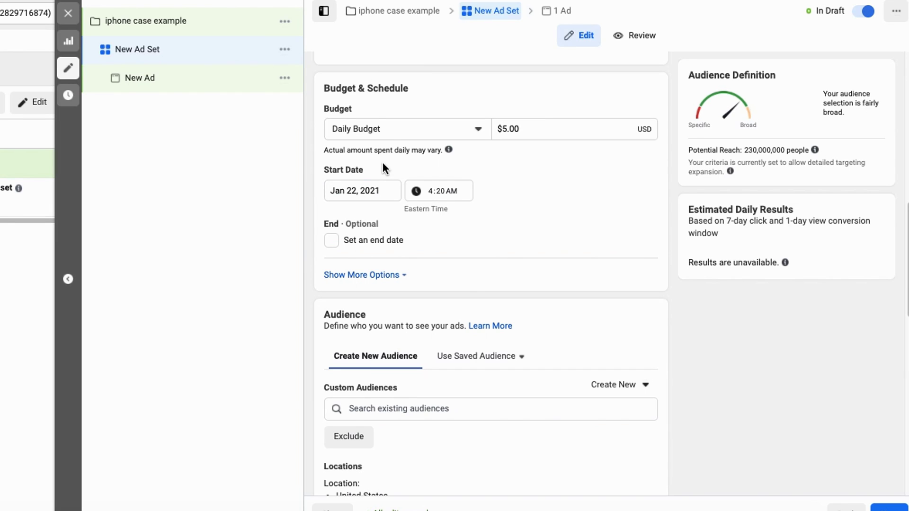
pyautogui.scroll(-5, 399, 253)
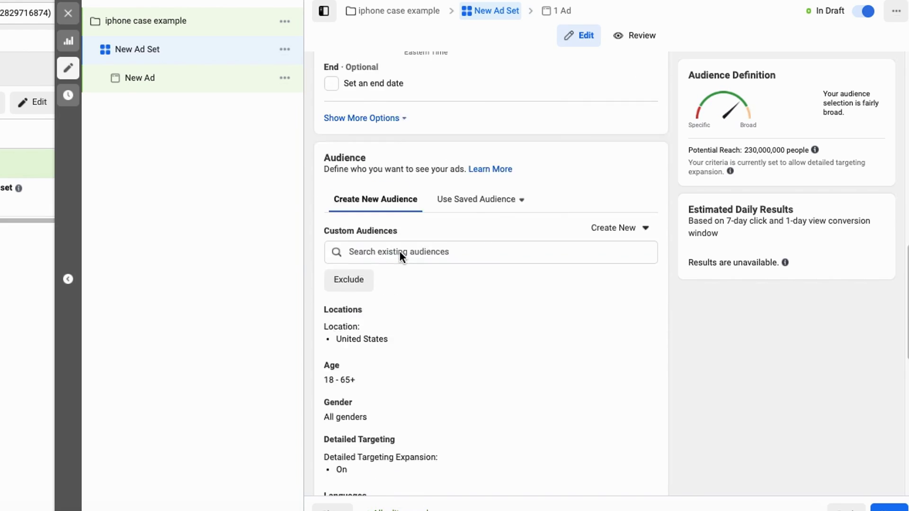
pyautogui.scroll(1, 432, 263)
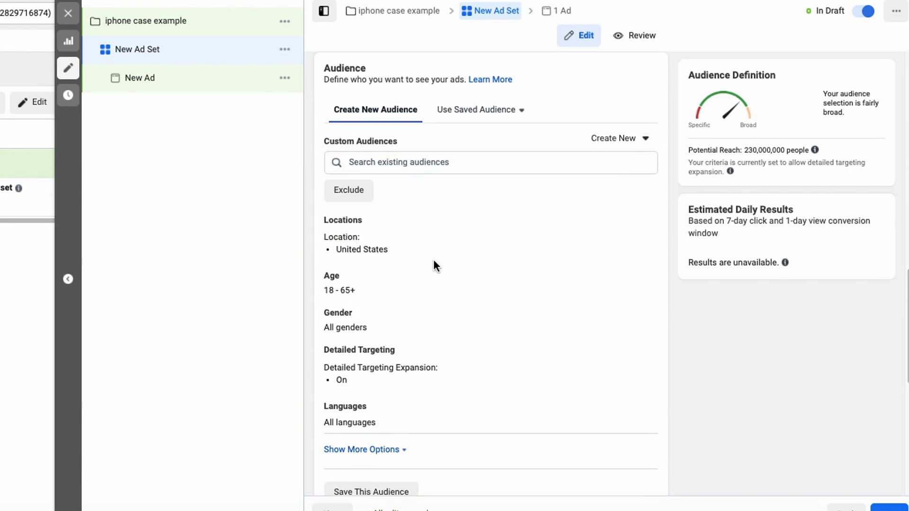
pyautogui.moveTo(362, 51)
pyautogui.mouseDown()
pyautogui.moveTo(283, 62)
pyautogui.moveTo(301, 426)
pyautogui.moveTo(393, 509)
pyautogui.moveTo(636, 428)
pyautogui.moveTo(633, 80)
pyautogui.moveTo(377, 57)
pyautogui.mouseUp()
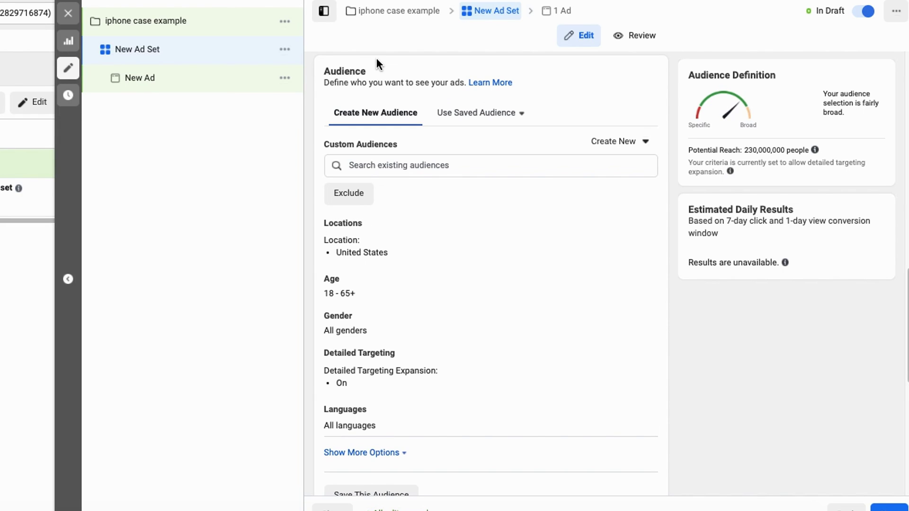
pyautogui.scroll(-2, 396, 227)
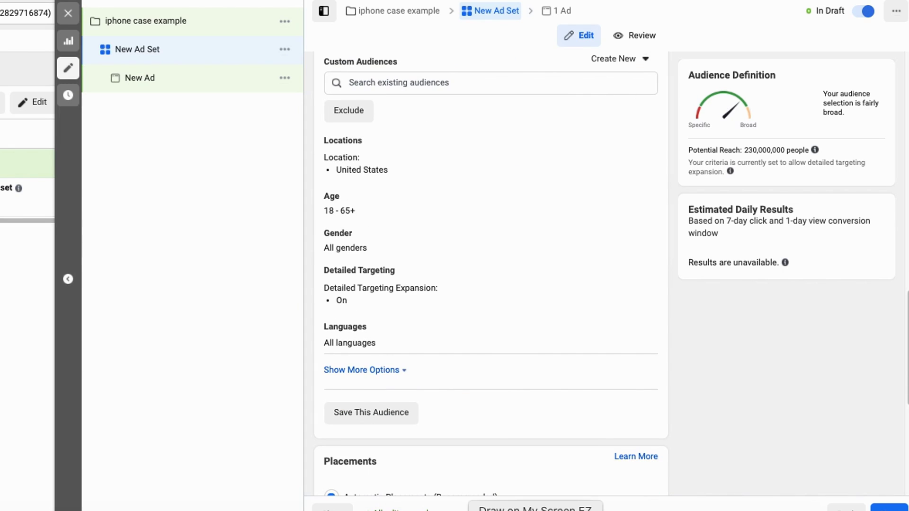
pyautogui.moveTo(364, 123)
pyautogui.mouseDown()
pyautogui.moveTo(282, 172)
pyautogui.moveTo(323, 101)
pyautogui.mouseUp()
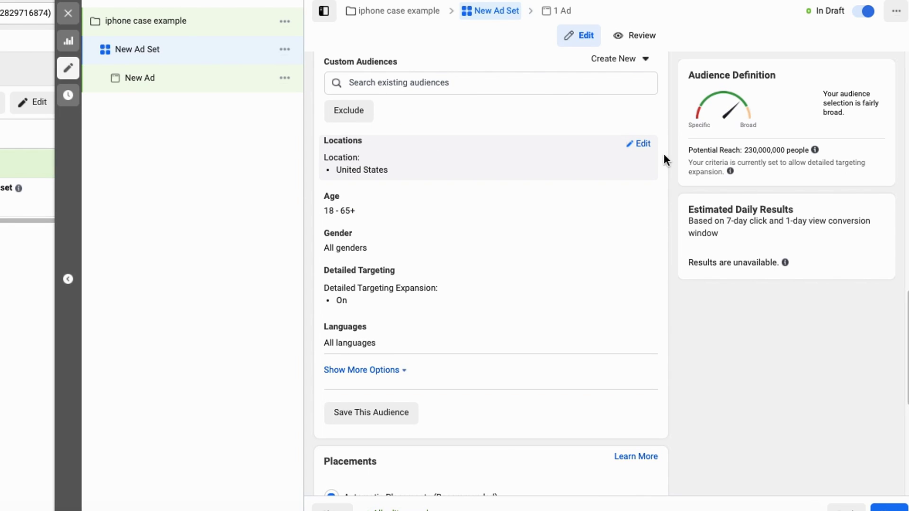
pyautogui.click(641, 144)
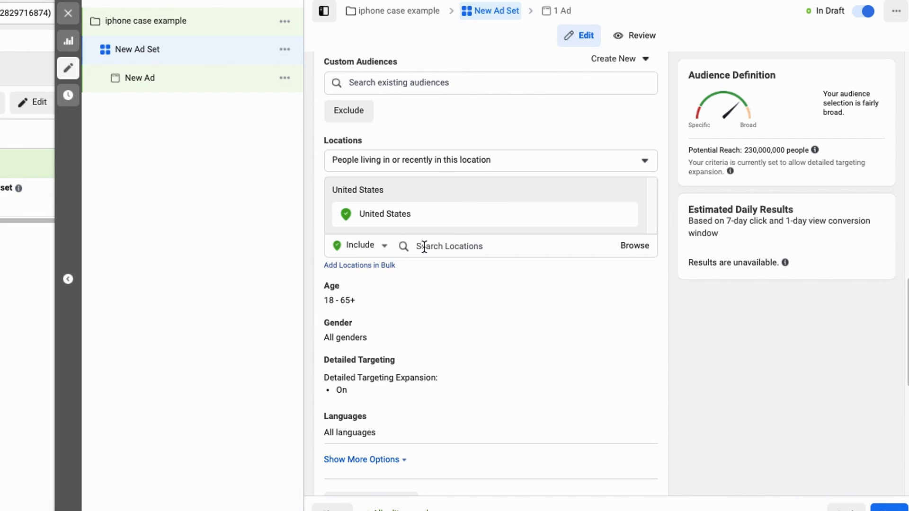
pyautogui.moveTo(413, 250)
pyautogui.mouseDown()
pyautogui.moveTo(501, 218)
pyautogui.moveTo(464, 257)
pyautogui.mouseUp()
# Step: Open the audience's age range for editing and check the available minimum ages
pyautogui.scroll(-2, 516, 277)
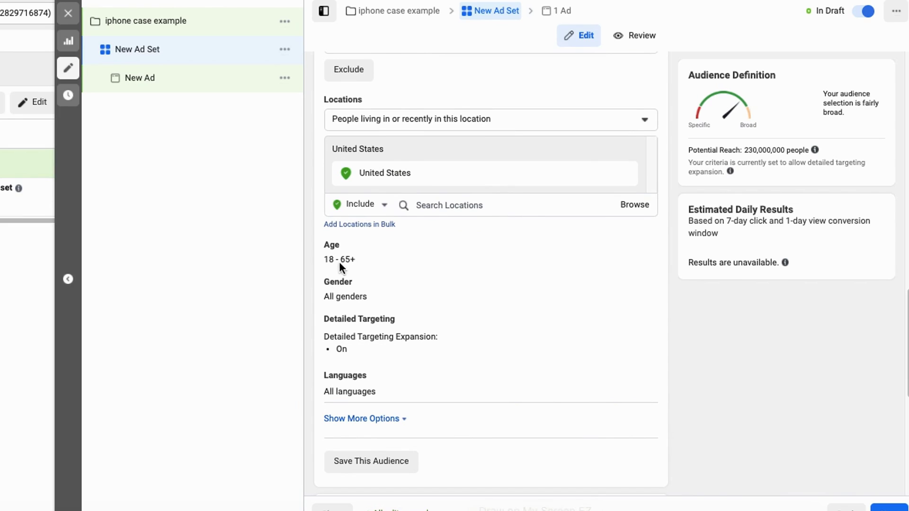
pyautogui.click(649, 244)
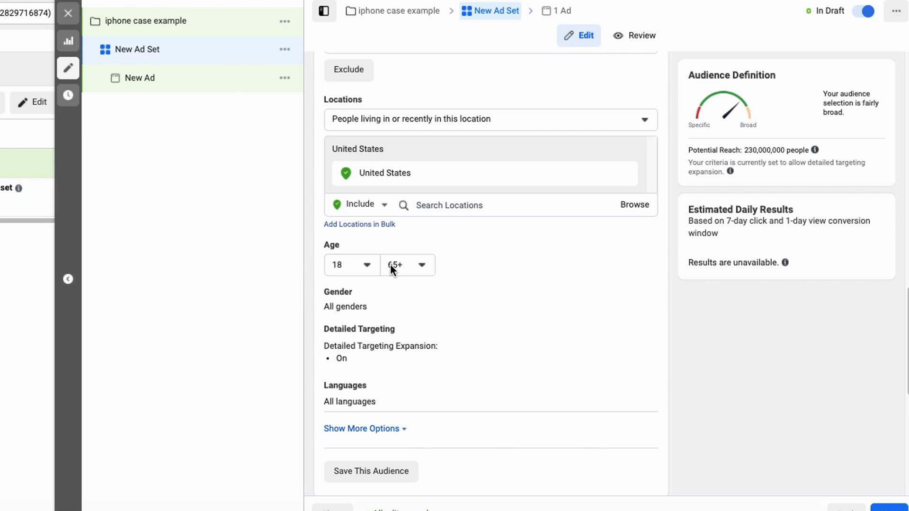
pyautogui.click(358, 265)
pyautogui.click(359, 264)
pyautogui.click(359, 265)
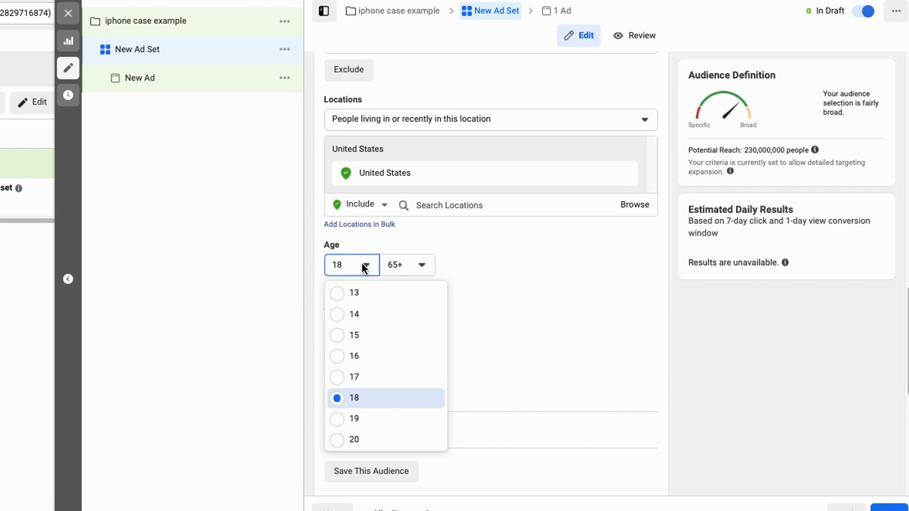
pyautogui.click(264, 272)
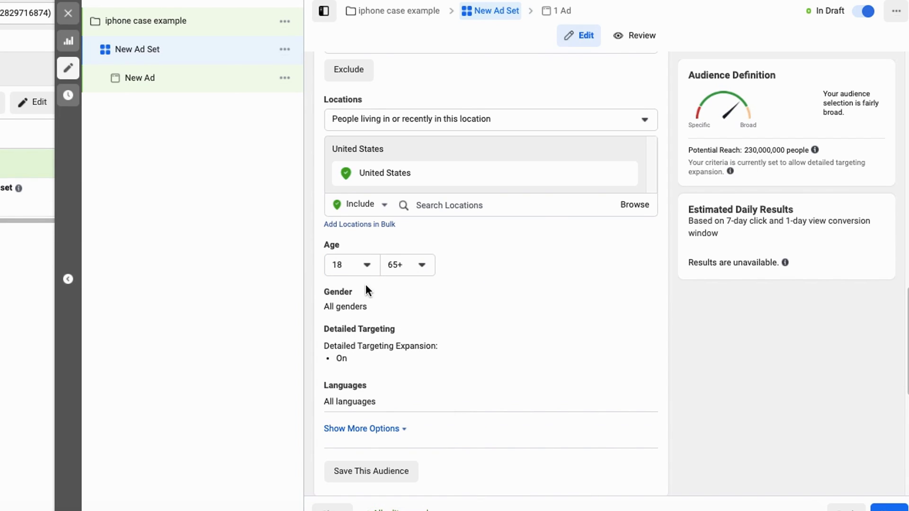
# Step: Open the audience's Detailed Targeting for editing and browse its top-level categories
pyautogui.moveTo(373, 281); pyautogui.dragTo(383, 312)
pyautogui.scroll(-2, 521, 296)
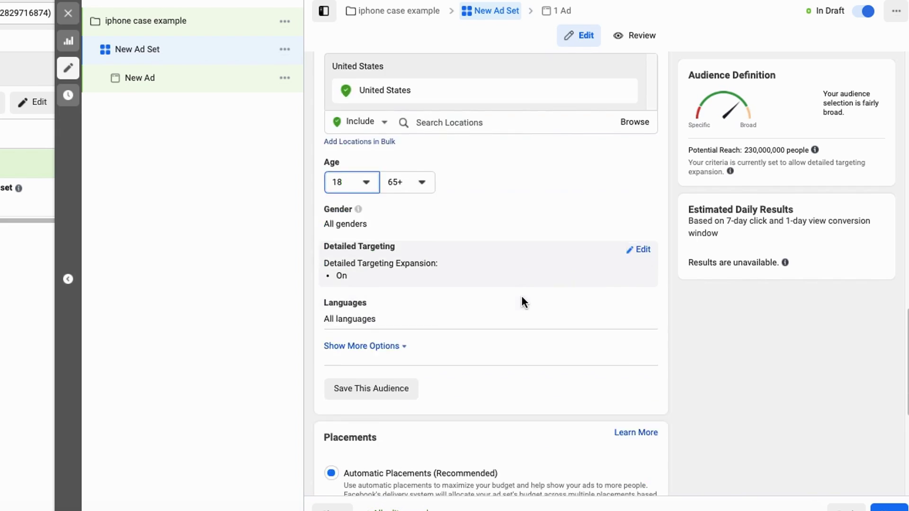
pyautogui.scroll(-1, 521, 295)
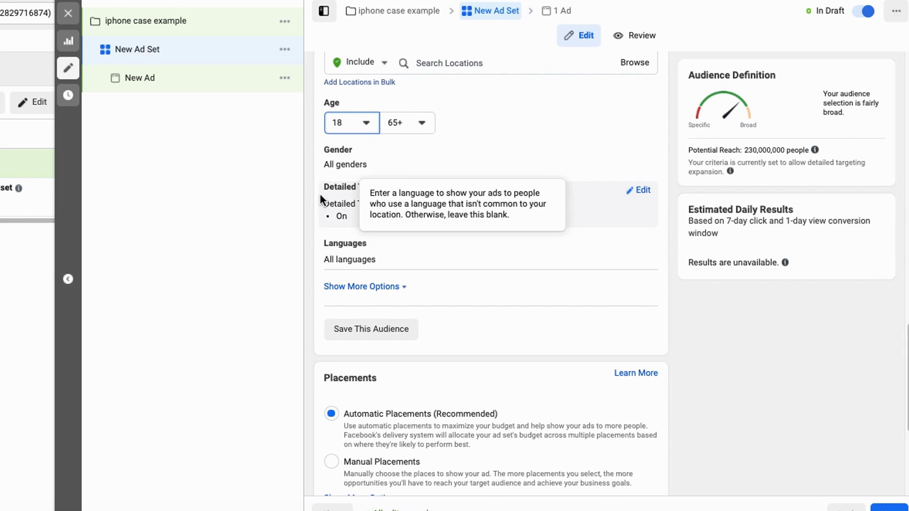
pyautogui.click(639, 190)
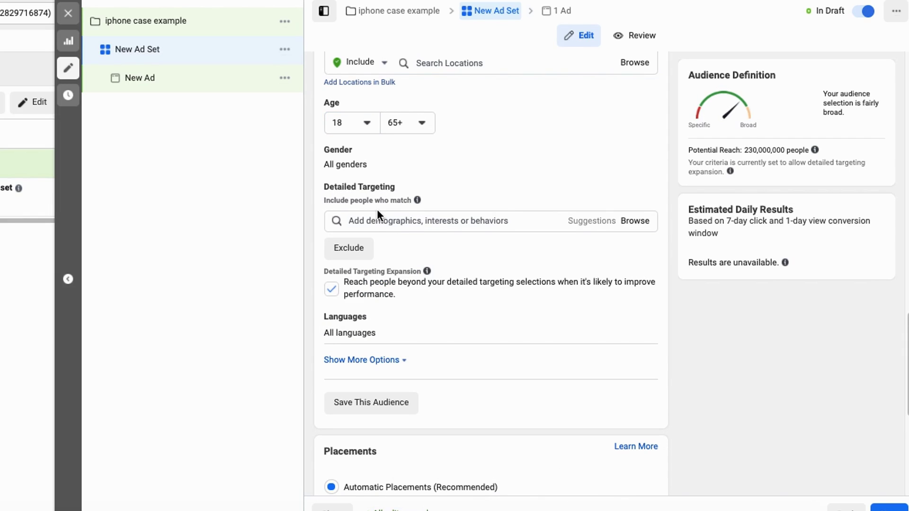
pyautogui.click(370, 220)
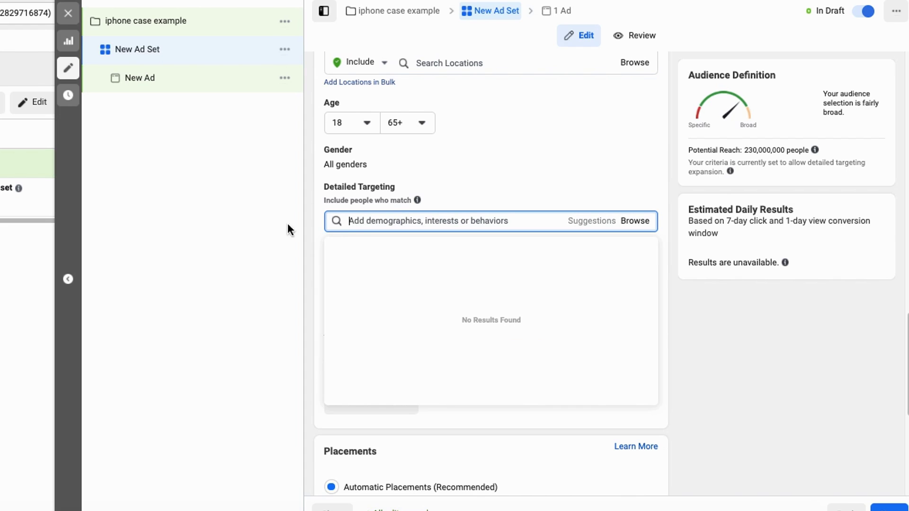
pyautogui.click(645, 203)
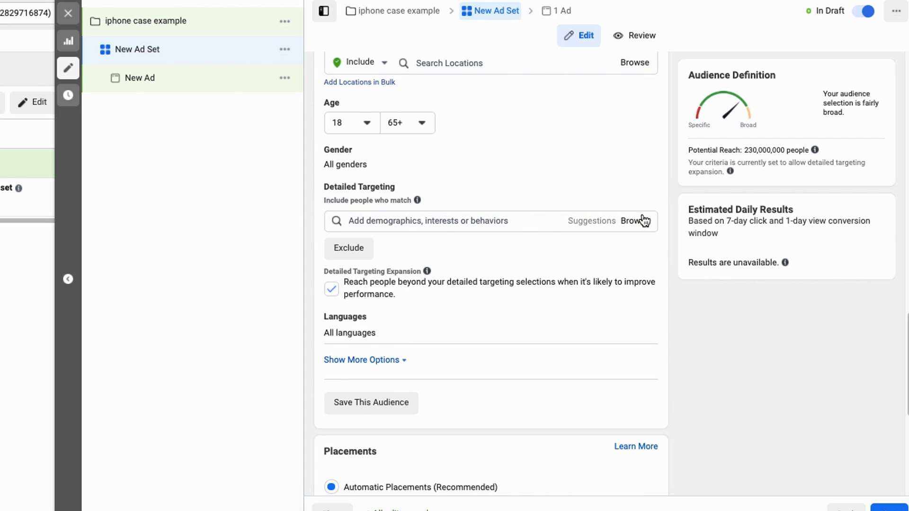
pyautogui.click(640, 221)
pyautogui.scroll(-1, 460, 259)
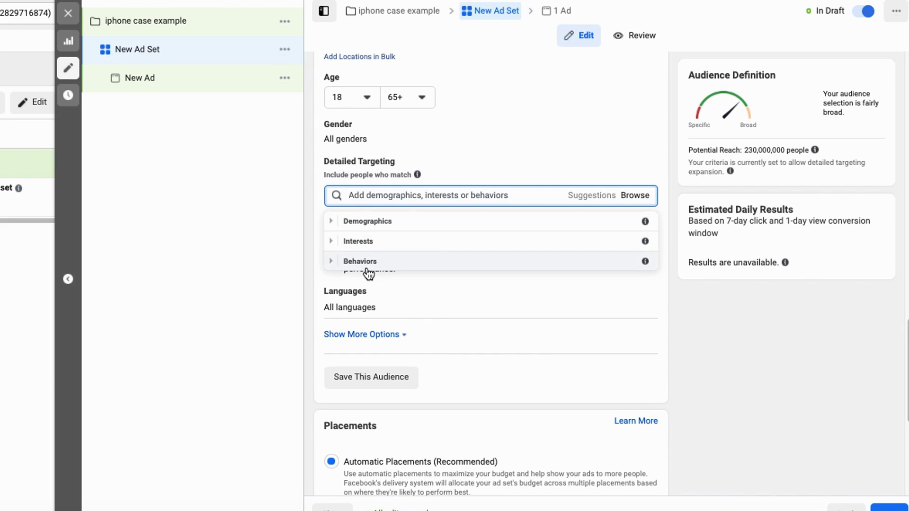
# Step: Look through the Demographics targeting options, including Parents, and expand the Interests category
pyautogui.click(367, 231)
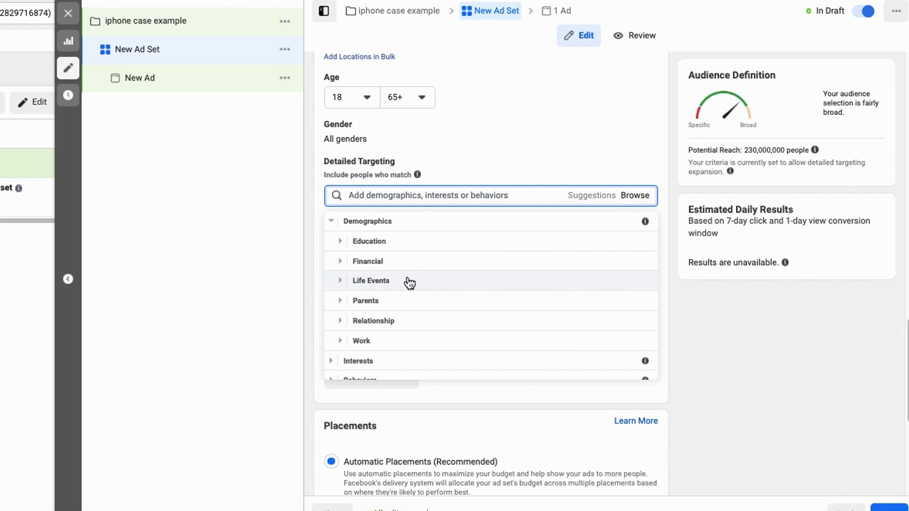
pyautogui.click(362, 303)
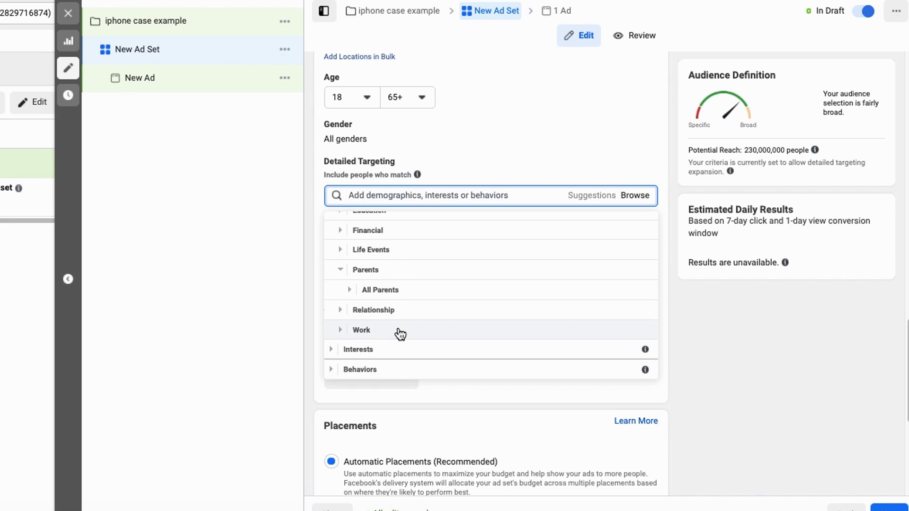
pyautogui.scroll(-1, 398, 334)
pyautogui.scroll(2, 350, 237)
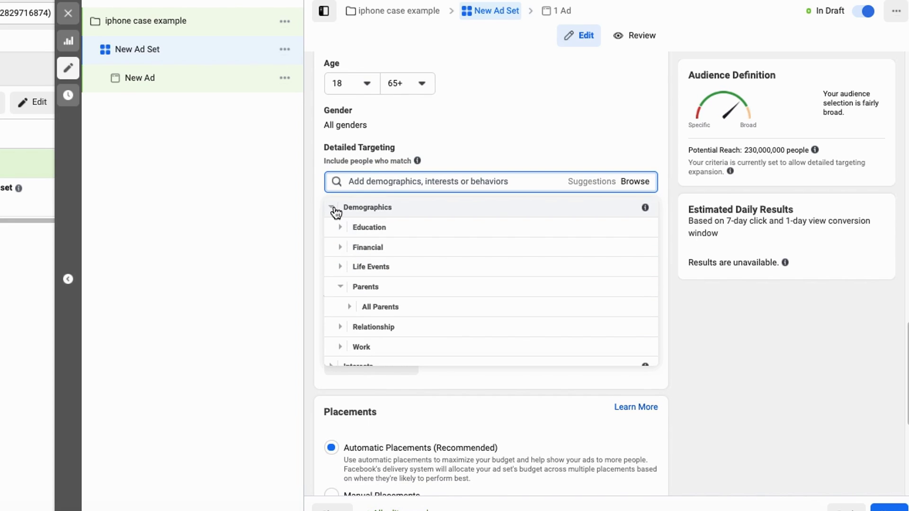
pyautogui.click(335, 212)
pyautogui.click(333, 232)
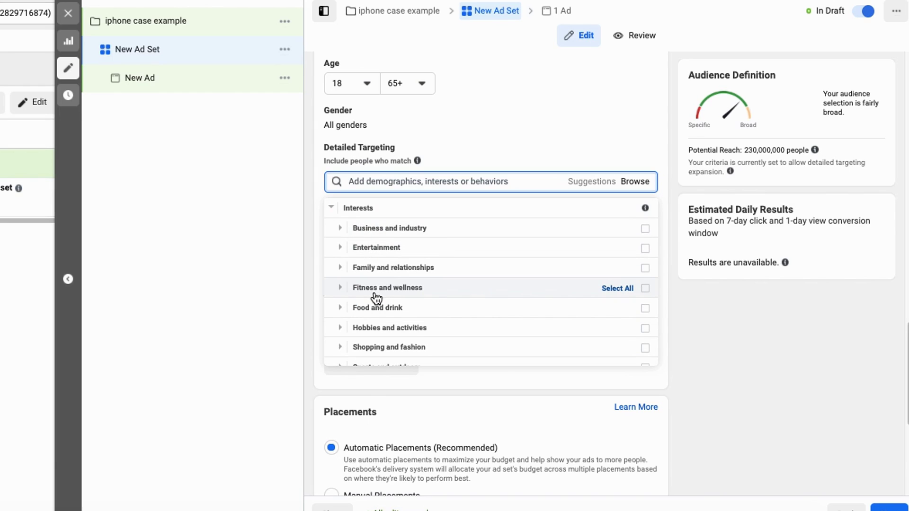
# Step: Look through the Interests targeting categories, including the Food and drink subcategories, and collapse them again
pyautogui.scroll(-2, 419, 315)
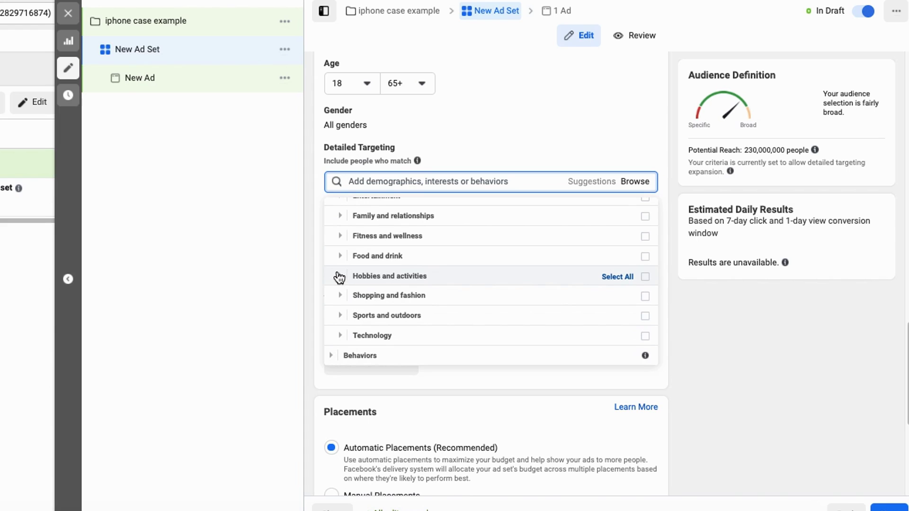
pyautogui.click(339, 256)
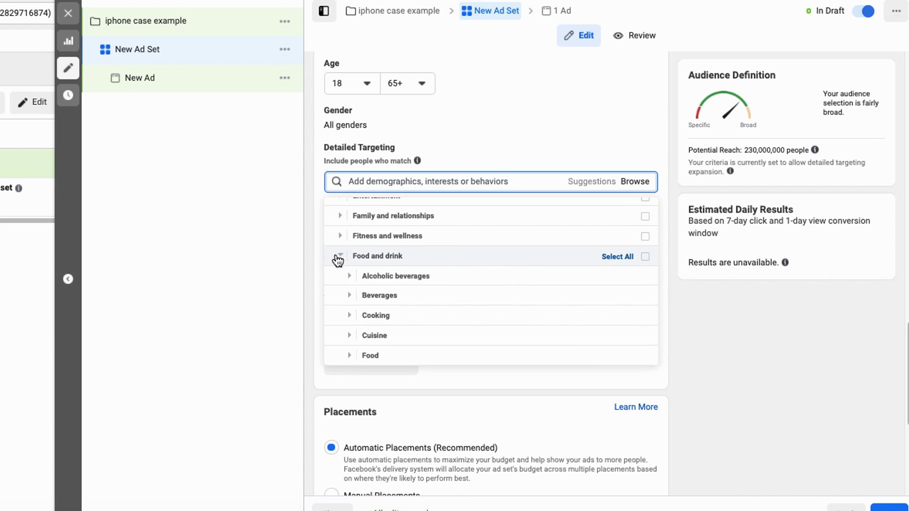
pyautogui.scroll(2, 359, 265)
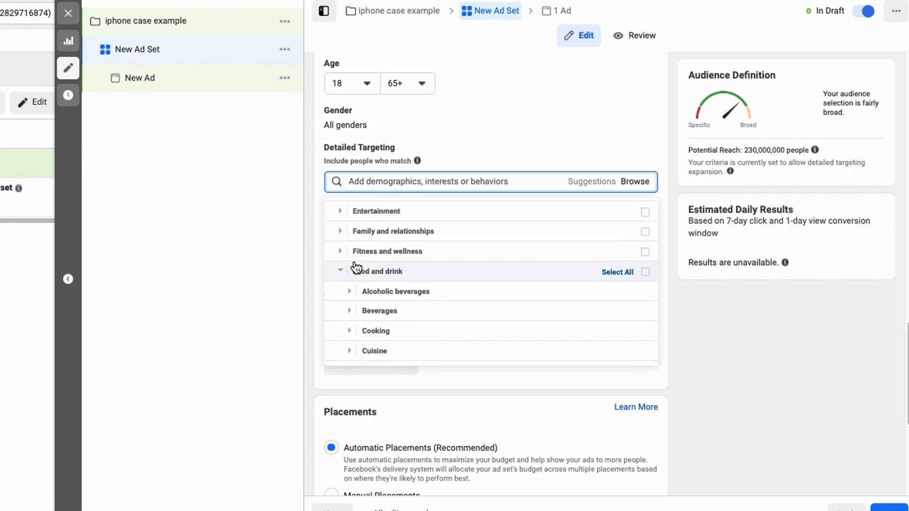
pyautogui.click(338, 268)
pyautogui.scroll(1, 360, 284)
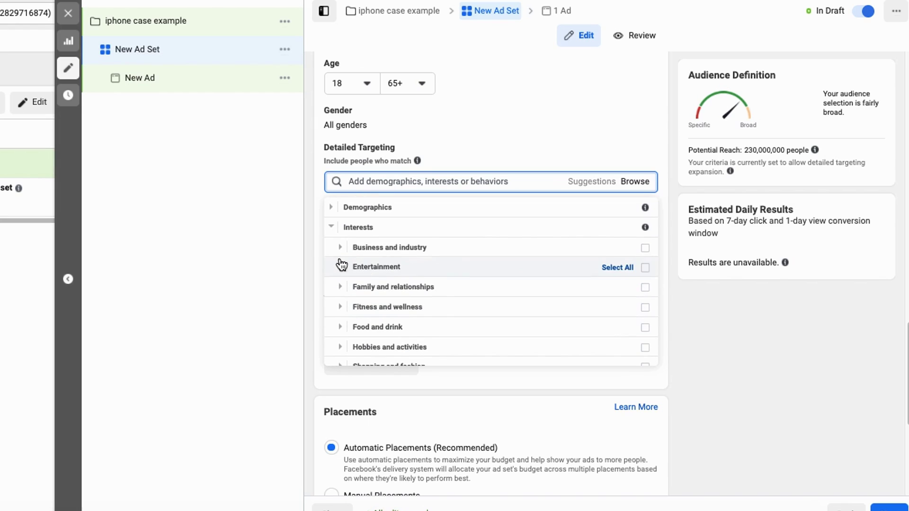
pyautogui.click(331, 230)
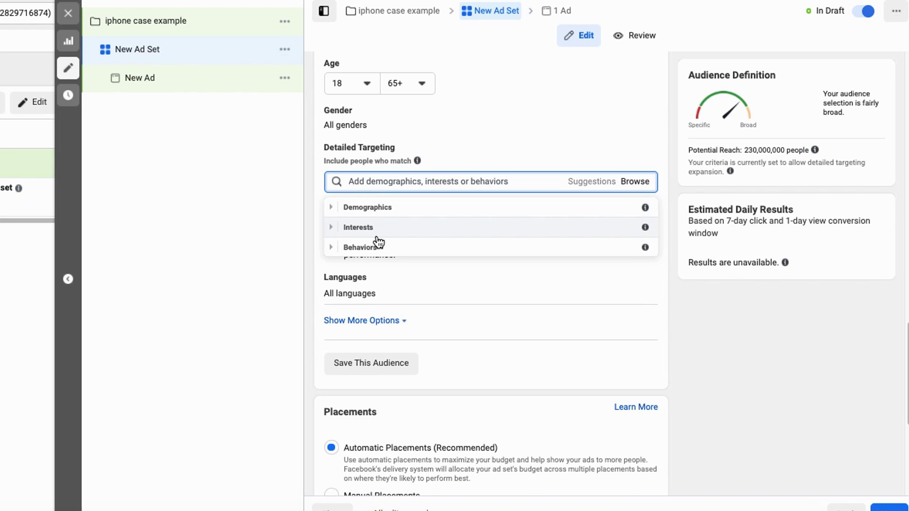
# Step: Browse the Behaviors targeting categories from Anniversary through Travel, and collapse the list again
pyautogui.click(331, 247)
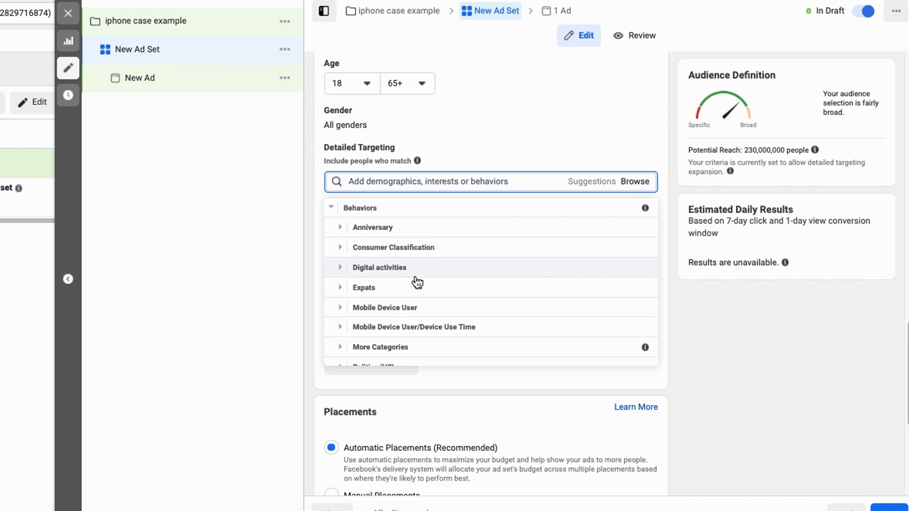
pyautogui.scroll(-1, 417, 284)
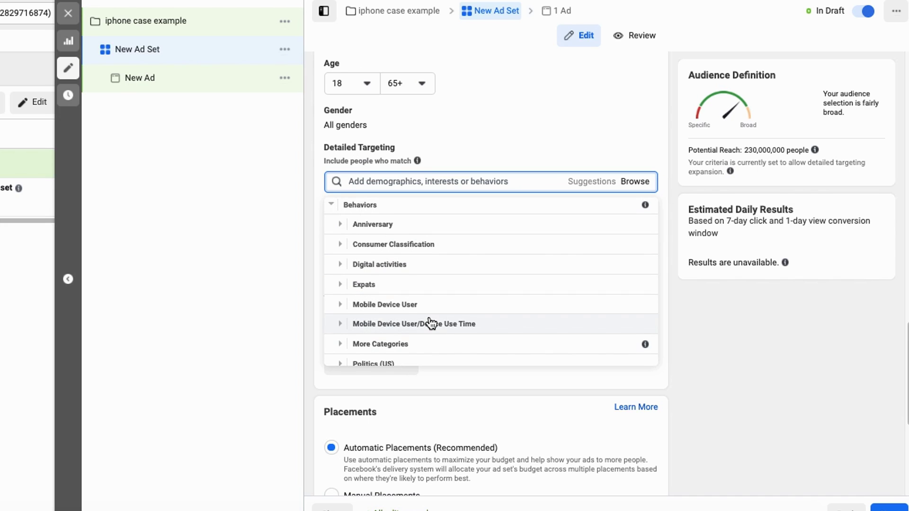
pyautogui.scroll(-3, 428, 322)
pyautogui.scroll(-1, 429, 326)
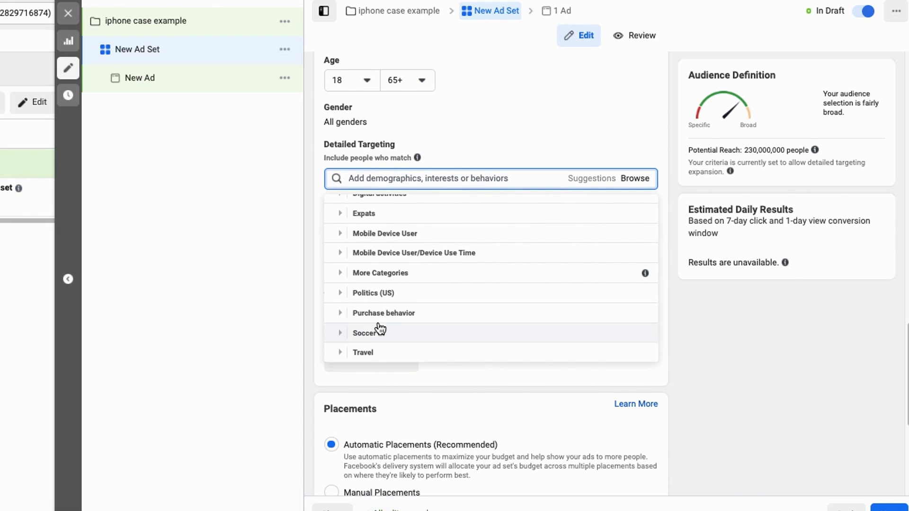
pyautogui.scroll(5, 353, 235)
pyautogui.click(340, 246)
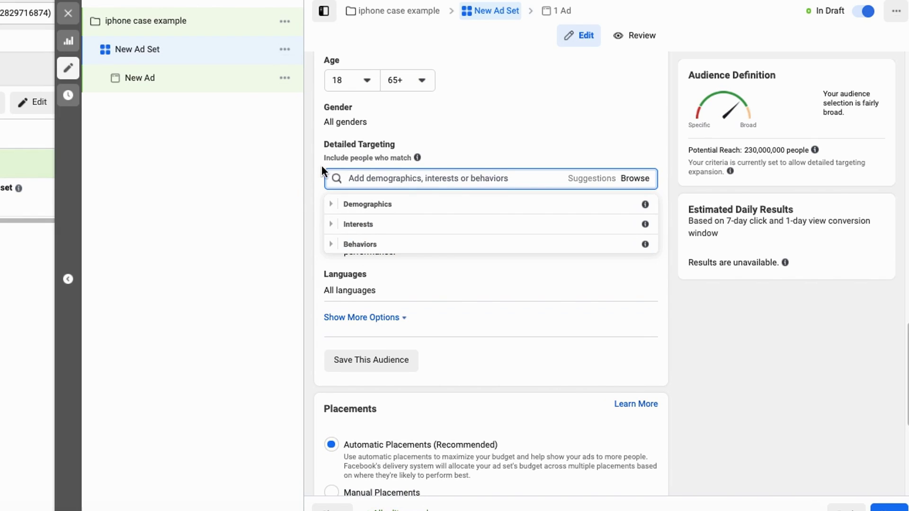
# Step: Search Detailed Targeting for "dog" and add the Dogs interest to the audience
pyautogui.click(387, 178)
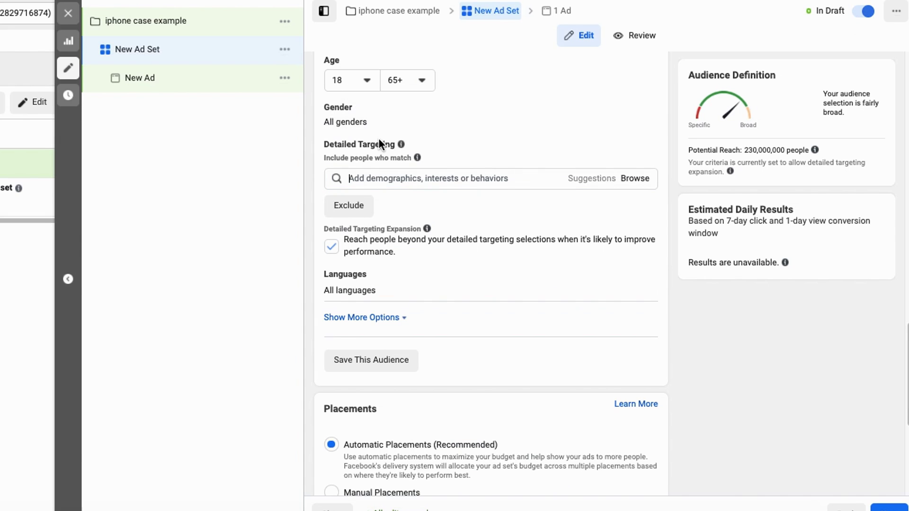
pyautogui.write('dog')
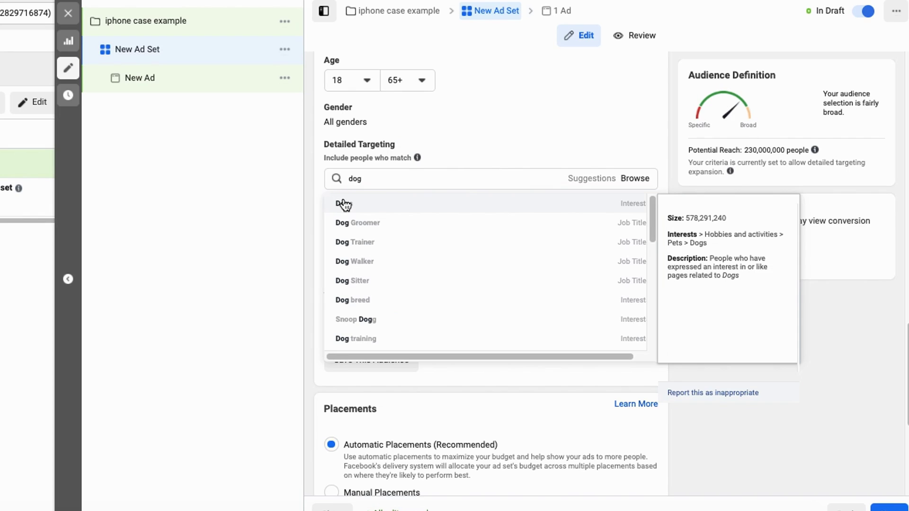
pyautogui.click(344, 204)
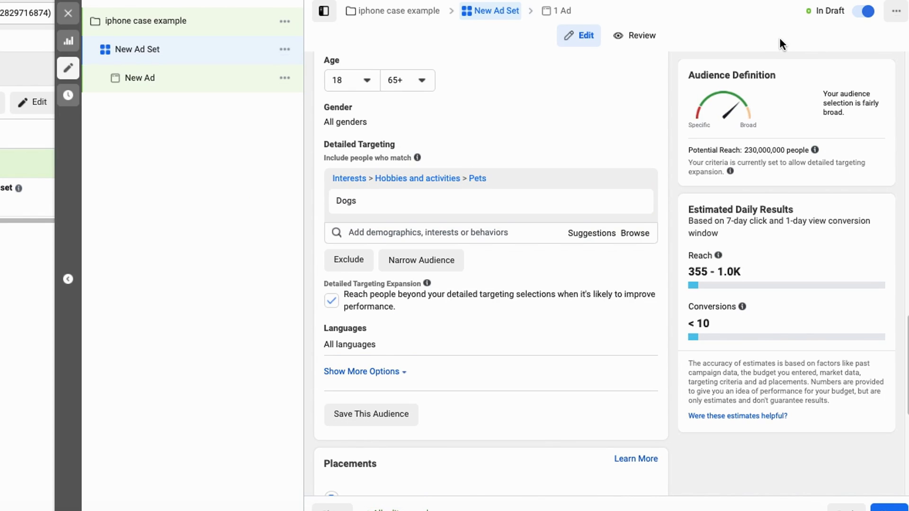
# Step: Examine the audience's Potential Reach and the Estimated Daily Results for reach and conversions
pyautogui.moveTo(781, 38)
pyautogui.mouseDown()
pyautogui.moveTo(640, 247)
pyautogui.moveTo(870, 464)
pyautogui.moveTo(906, 162)
pyautogui.moveTo(742, 39)
pyautogui.mouseUp()
pyautogui.moveTo(692, 159)
pyautogui.mouseDown()
pyautogui.moveTo(818, 162)
pyautogui.moveTo(833, 132)
pyautogui.moveTo(728, 123)
pyautogui.moveTo(672, 163)
pyautogui.mouseUp()
pyautogui.moveTo(703, 165); pyautogui.dragTo(840, 171)
pyautogui.moveTo(684, 215); pyautogui.dragTo(810, 218)
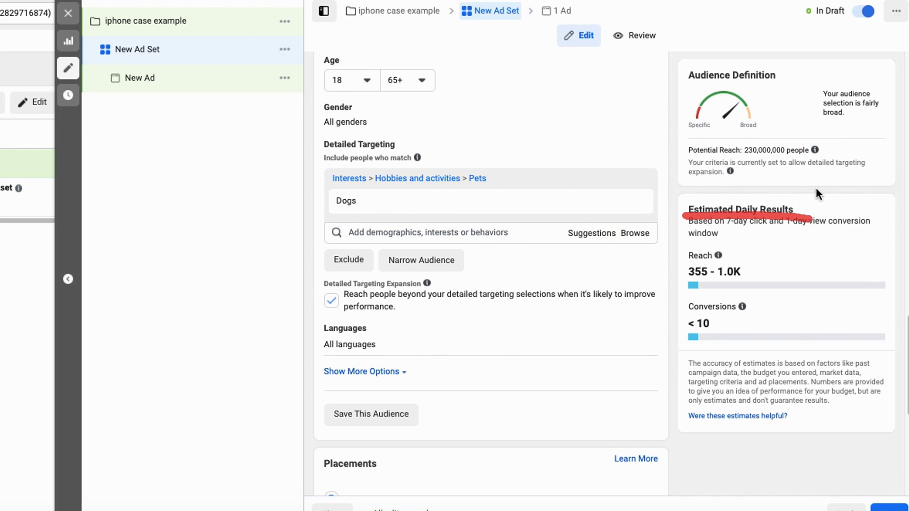
pyautogui.moveTo(710, 235)
pyautogui.mouseDown()
pyautogui.moveTo(725, 308)
pyautogui.moveTo(737, 233)
pyautogui.moveTo(715, 232)
pyautogui.mouseUp()
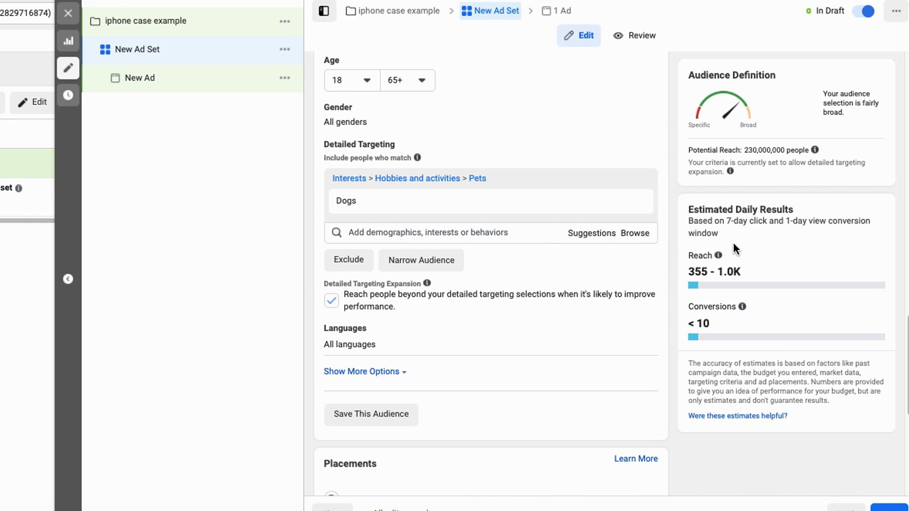
pyautogui.moveTo(734, 242); pyautogui.dragTo(674, 244)
pyautogui.moveTo(708, 300)
pyautogui.mouseDown()
pyautogui.moveTo(761, 249)
pyautogui.moveTo(732, 239)
pyautogui.mouseUp()
pyautogui.moveTo(721, 286)
pyautogui.mouseDown()
pyautogui.moveTo(662, 311)
pyautogui.moveTo(788, 342)
pyautogui.moveTo(704, 287)
pyautogui.mouseUp()
pyautogui.moveTo(765, 47)
pyautogui.mouseDown()
pyautogui.moveTo(665, 331)
pyautogui.moveTo(884, 345)
pyautogui.moveTo(808, 36)
pyautogui.moveTo(748, 35)
pyautogui.mouseUp()
# Step: Turn off Detailed Targeting Expansion for the ad set's audience
pyautogui.scroll(-3, 557, 281)
pyautogui.scroll(2, 586, 274)
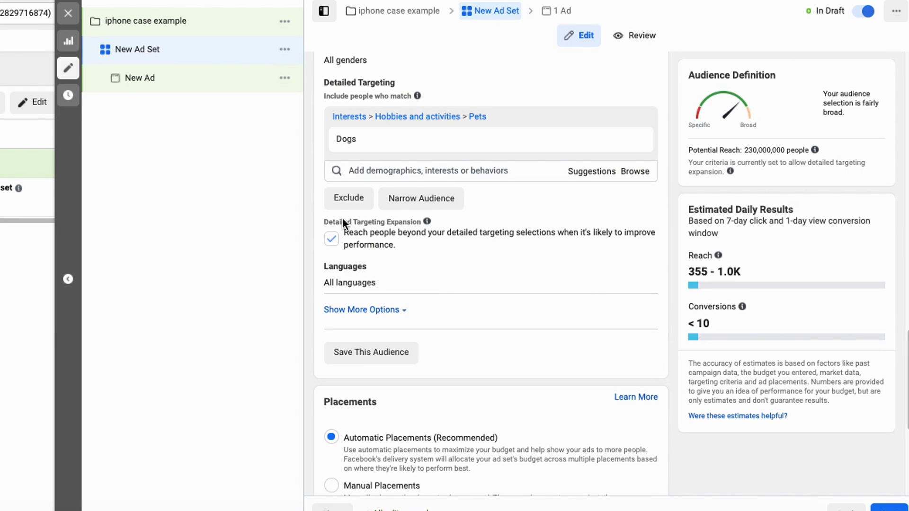
pyautogui.moveTo(352, 202)
pyautogui.mouseDown()
pyautogui.moveTo(325, 274)
pyautogui.moveTo(412, 195)
pyautogui.moveTo(328, 196)
pyautogui.mouseUp()
pyautogui.click(333, 240)
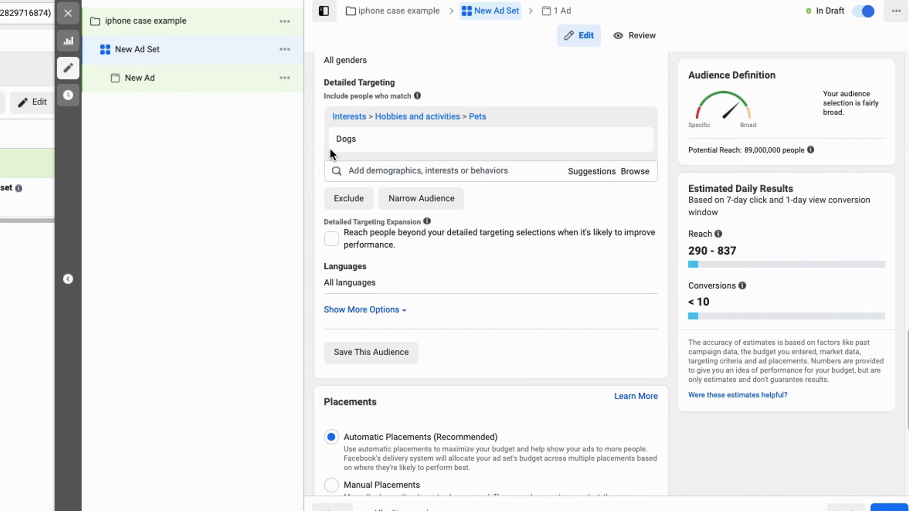
# Step: Narrow the audience to people who must also match the Petco interest
pyautogui.moveTo(319, 152)
pyautogui.mouseDown()
pyautogui.moveTo(399, 153)
pyautogui.moveTo(336, 150)
pyautogui.mouseUp()
pyautogui.moveTo(390, 213)
pyautogui.mouseDown()
pyautogui.moveTo(472, 220)
pyautogui.moveTo(481, 231)
pyautogui.moveTo(466, 203)
pyautogui.mouseUp()
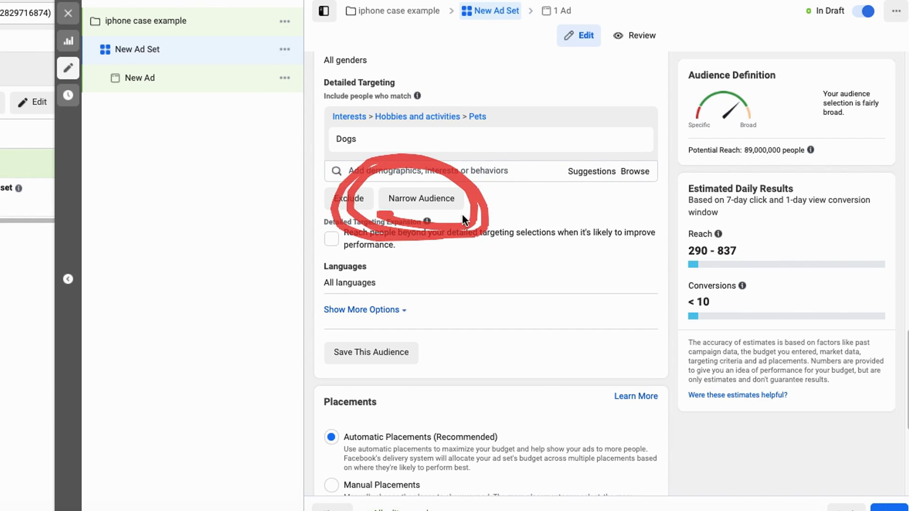
pyautogui.click(427, 199)
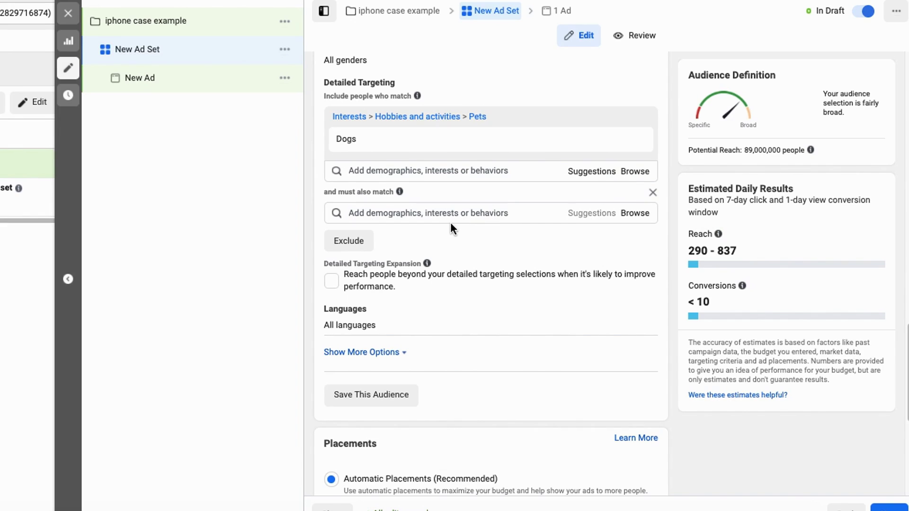
pyautogui.click(374, 211)
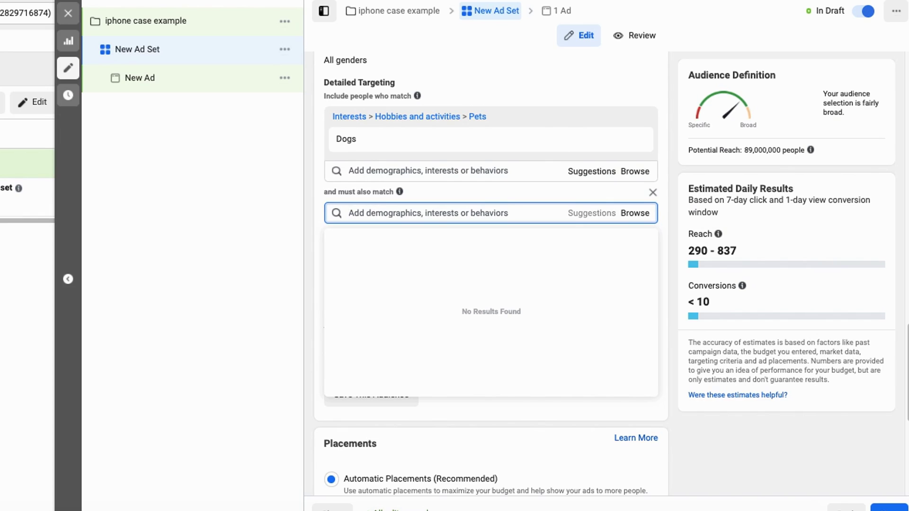
pyautogui.write('petc')
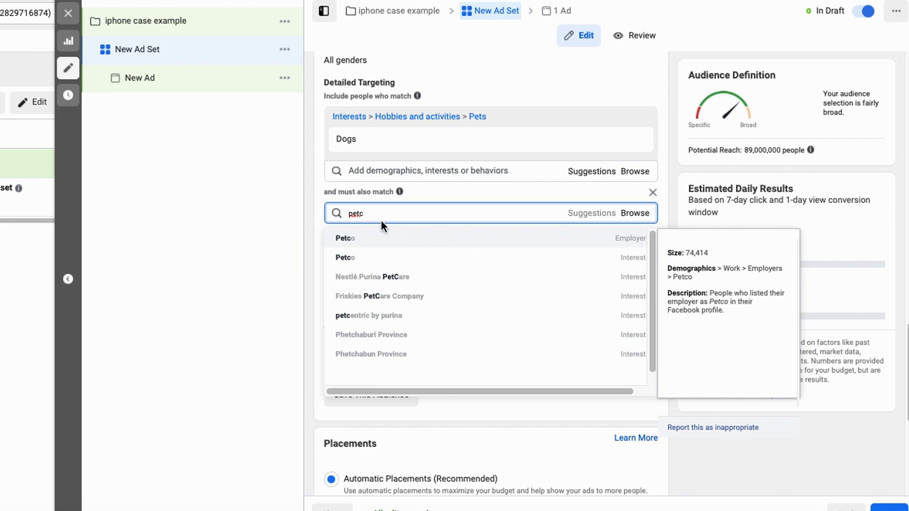
pyautogui.click(380, 258)
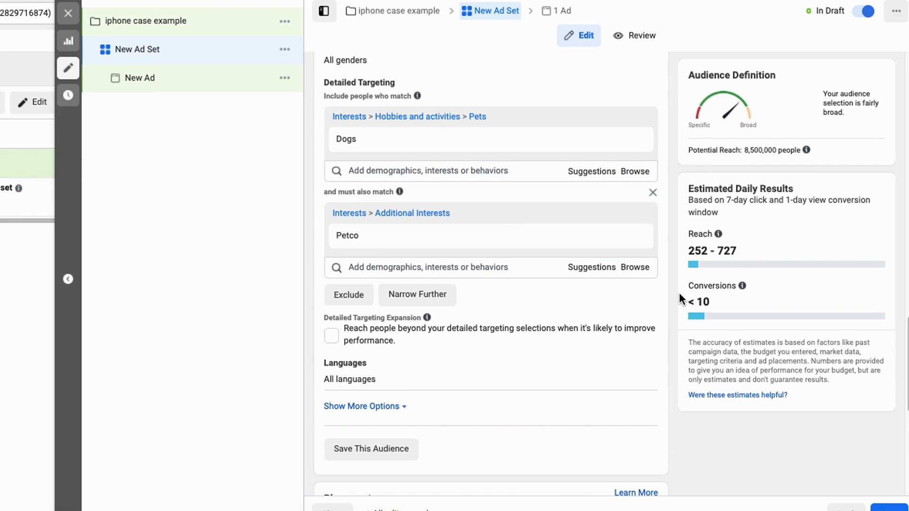
# Step: Review the combined Dogs and Petco targeting and check its Potential Reach
pyautogui.moveTo(382, 229)
pyautogui.moveTo(335, 158); pyautogui.dragTo(339, 169)
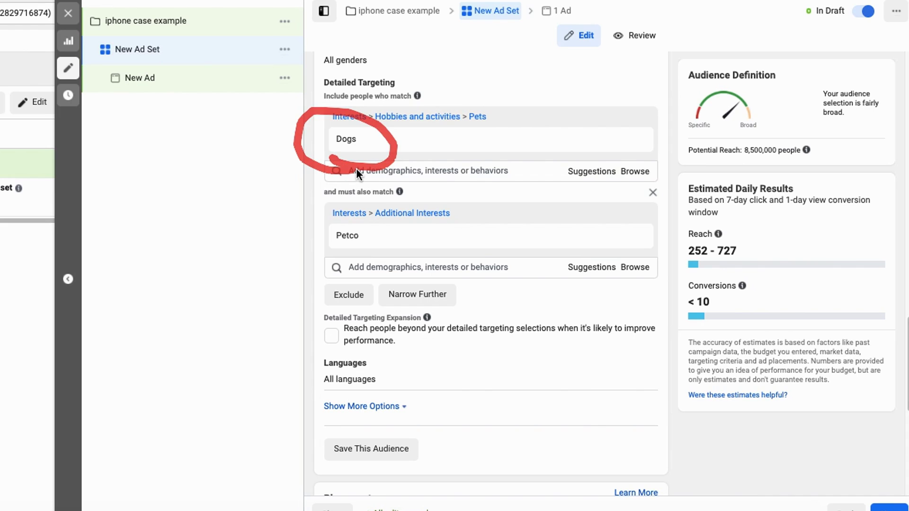
pyautogui.moveTo(328, 203); pyautogui.dragTo(426, 203)
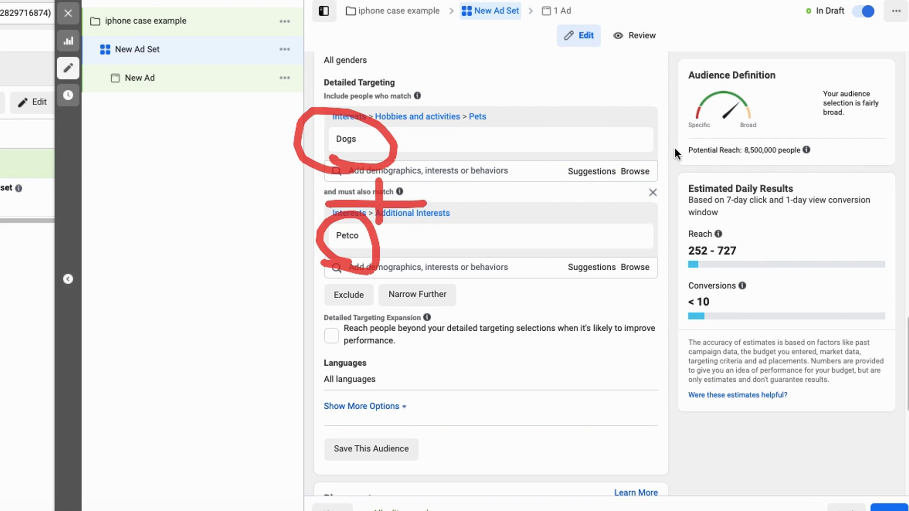
pyautogui.moveTo(691, 163)
pyautogui.mouseDown()
pyautogui.moveTo(731, 163)
pyautogui.moveTo(831, 119)
pyautogui.moveTo(685, 128)
pyautogui.mouseUp()
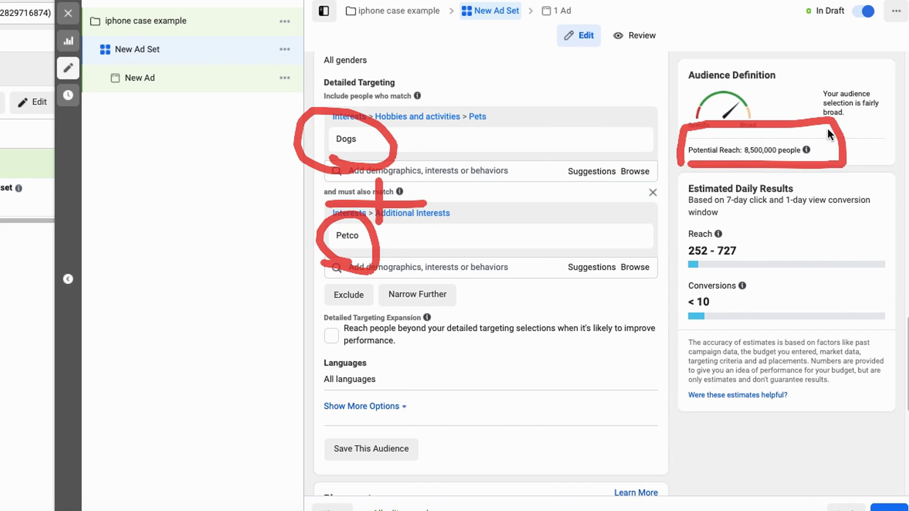
pyautogui.moveTo(856, 150); pyautogui.dragTo(898, 140)
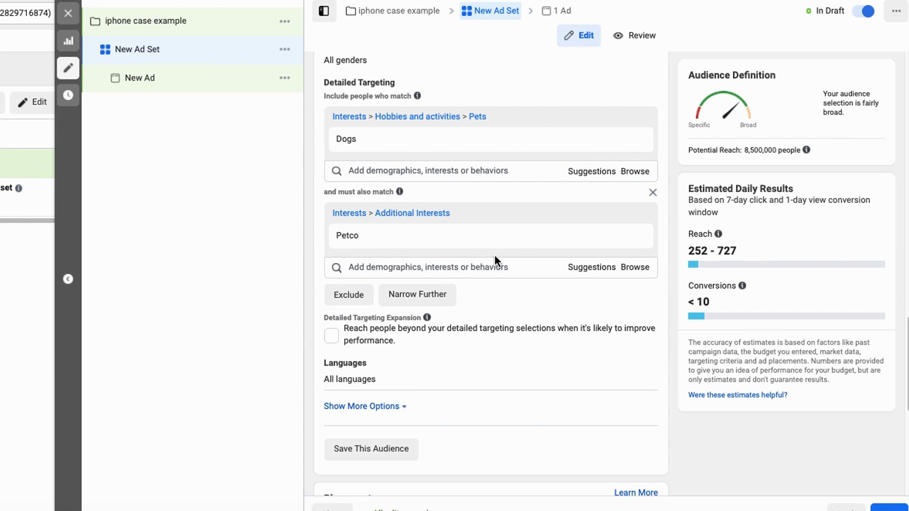
# Step: Remove the "and must also match" Petco condition from the audience, keeping only the Dogs interest
pyautogui.click(652, 191)
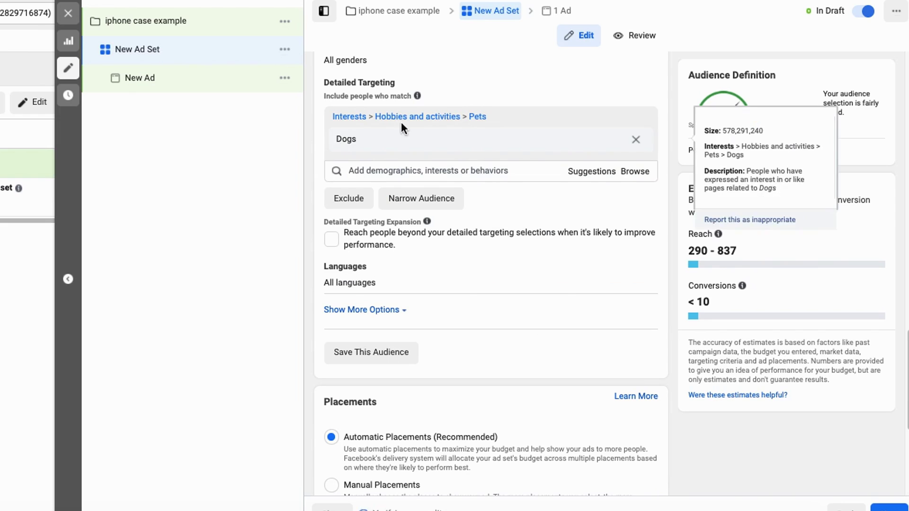
pyautogui.moveTo(423, 86)
pyautogui.mouseDown()
pyautogui.moveTo(594, 158)
pyautogui.moveTo(400, 75)
pyautogui.mouseUp()
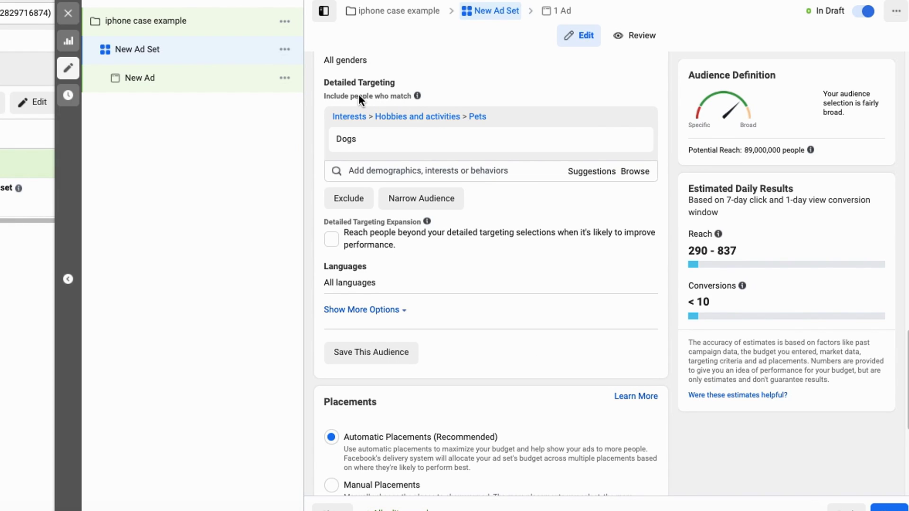
pyautogui.moveTo(313, 155); pyautogui.dragTo(384, 98)
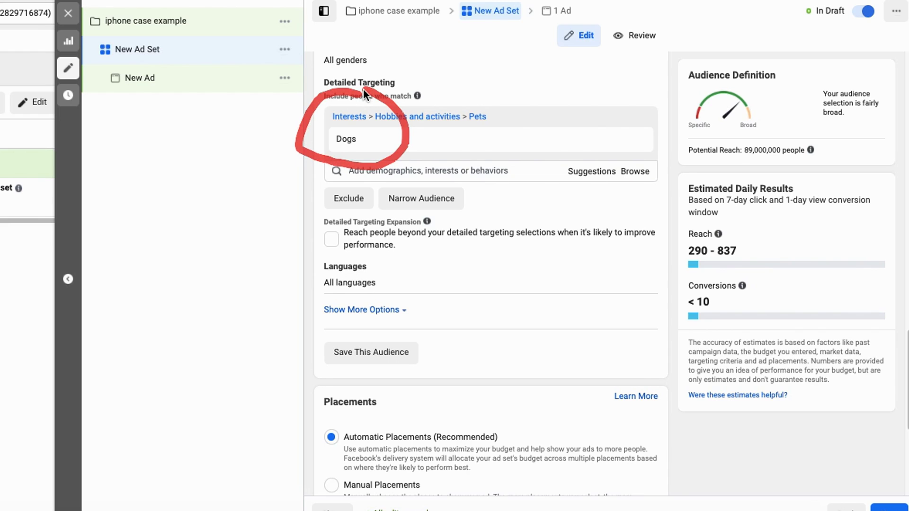
pyautogui.moveTo(363, 244)
pyautogui.mouseDown()
pyautogui.moveTo(314, 250)
pyautogui.moveTo(314, 237)
pyautogui.mouseUp()
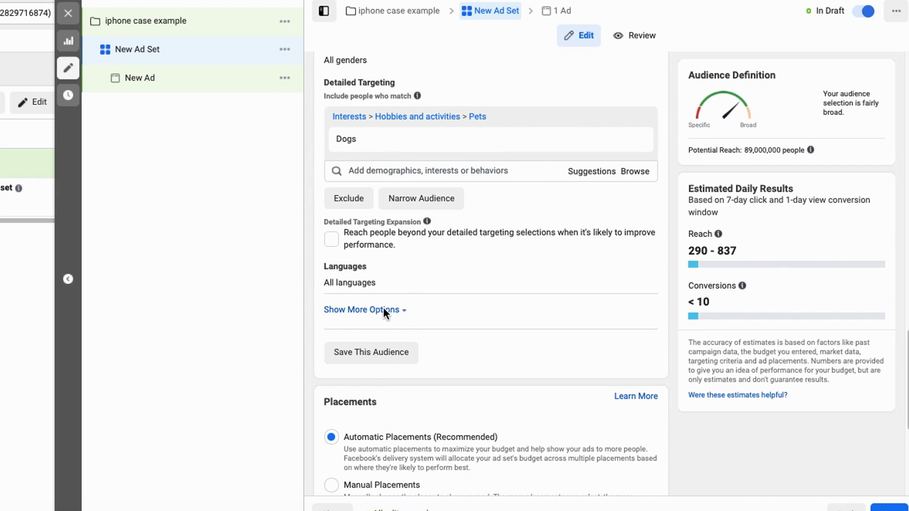
# Step: Open the audience's Languages for editing and add English (All)
pyautogui.click(637, 269)
pyautogui.click(421, 288)
pyautogui.write('english')
pyautogui.press('BackSpace')
pyautogui.press('BackSpace')
pyautogui.press('BackSpace')
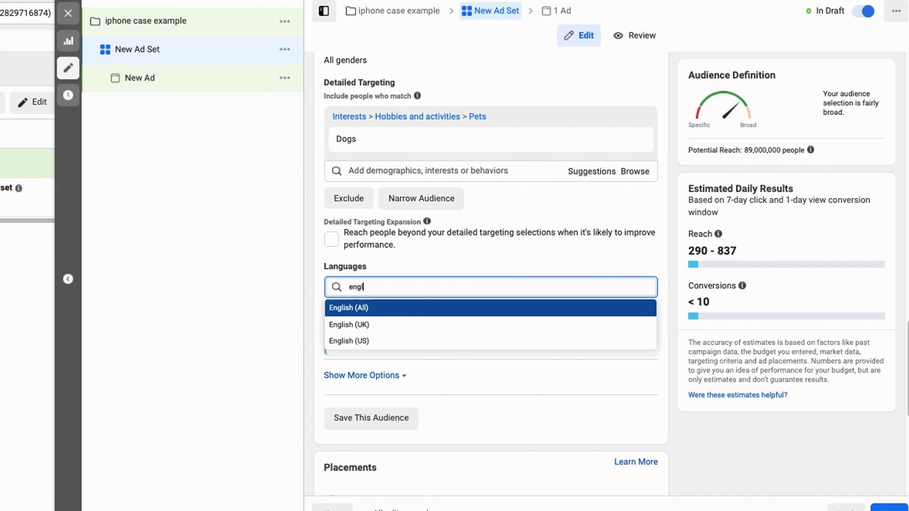
pyautogui.click(385, 315)
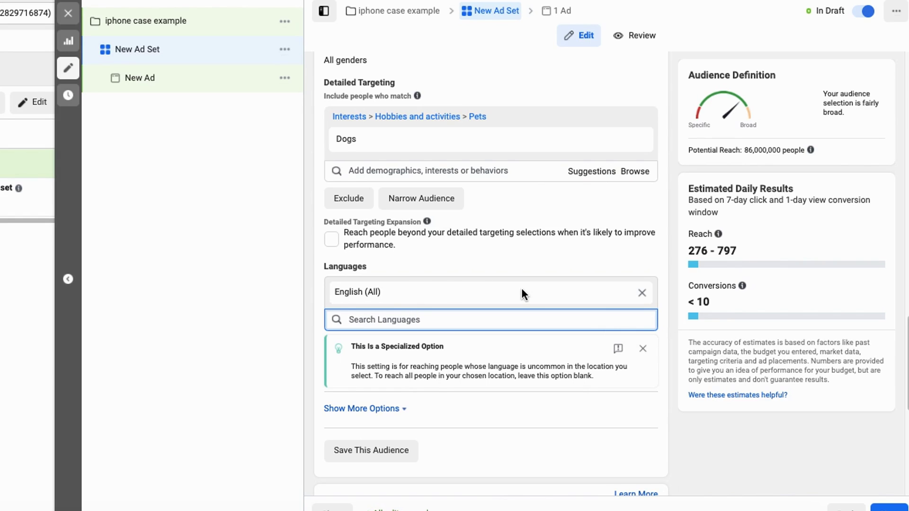
# Step: Review the ad set's Placements options below the audience settings
pyautogui.click(535, 510)
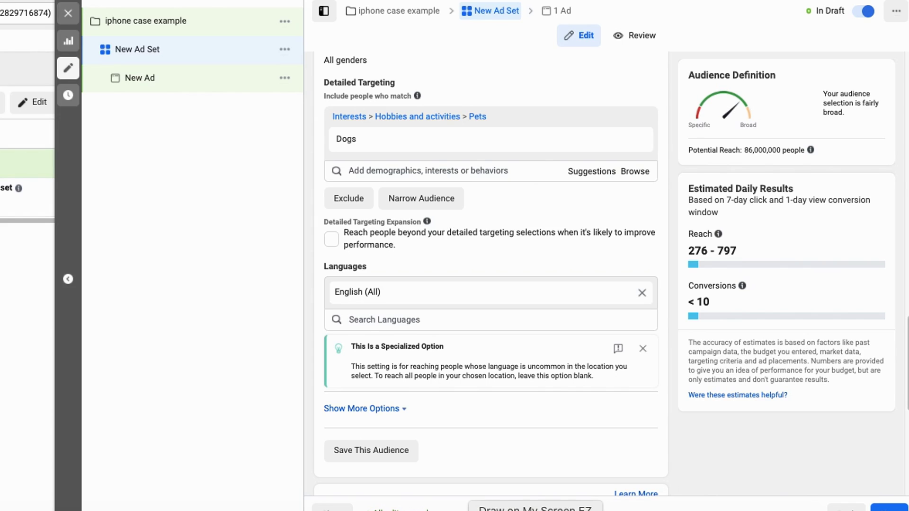
pyautogui.moveTo(380, 254)
pyautogui.mouseDown()
pyautogui.moveTo(332, 346)
pyautogui.moveTo(388, 252)
pyautogui.mouseUp()
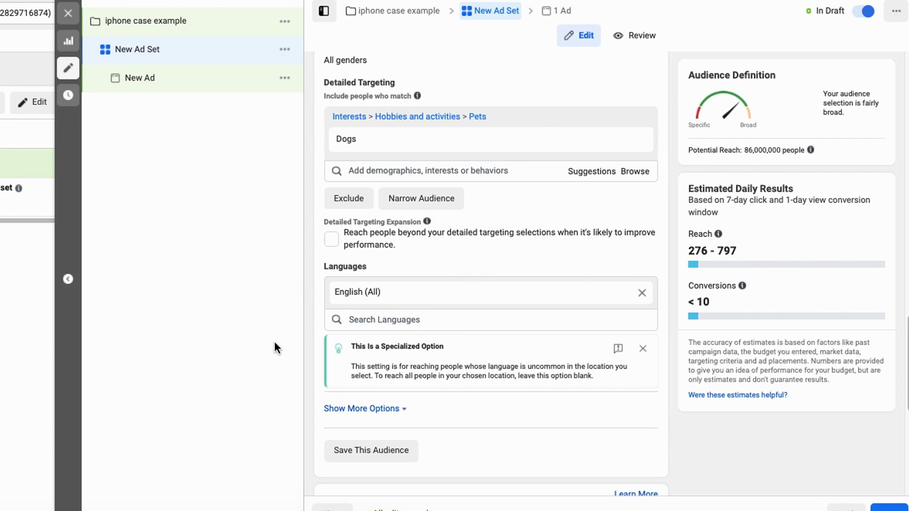
pyautogui.scroll(-8, 489, 265)
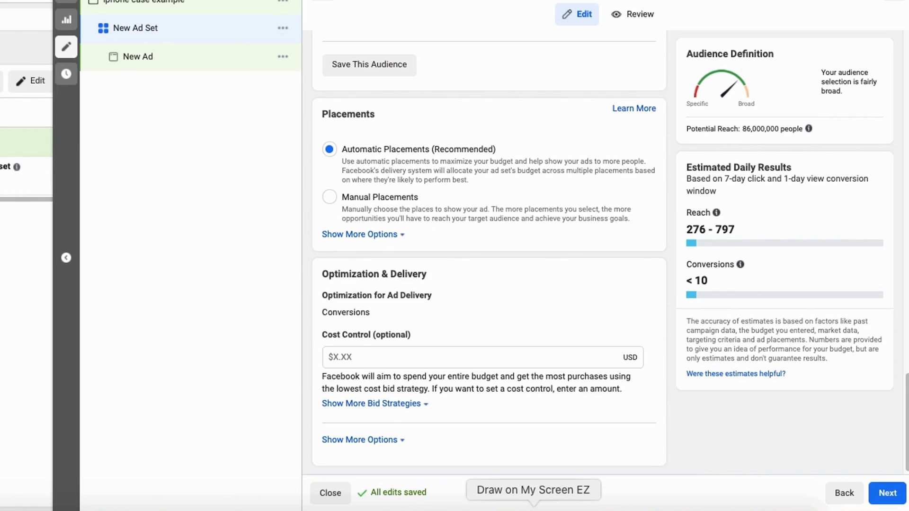
pyautogui.moveTo(349, 81)
pyautogui.mouseDown()
pyautogui.moveTo(262, 115)
pyautogui.moveTo(525, 268)
pyautogui.moveTo(691, 119)
pyautogui.moveTo(341, 89)
pyautogui.mouseUp()
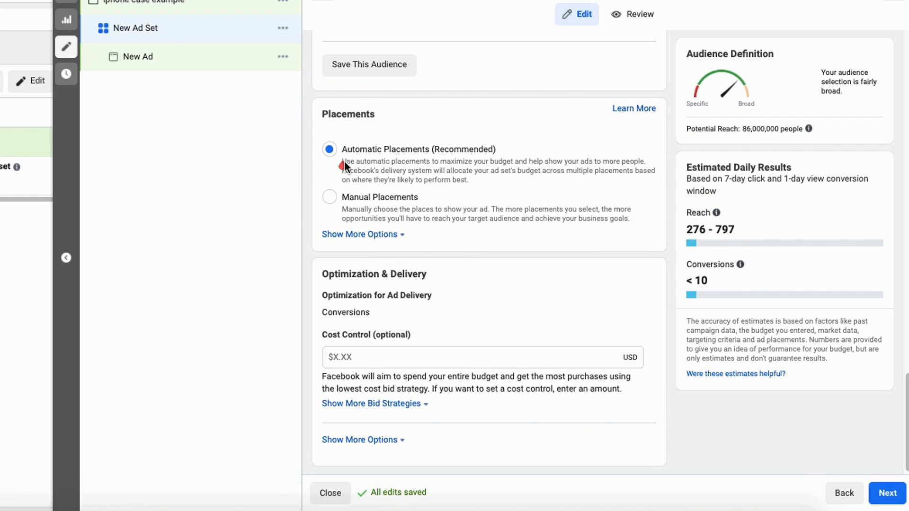
# Step: Switch the ad set to Manual Placements to review its platforms and feed options, and return to Automatic Placements
pyautogui.moveTo(344, 162); pyautogui.dragTo(435, 159)
pyautogui.moveTo(329, 208); pyautogui.dragTo(485, 213)
pyautogui.click(330, 197)
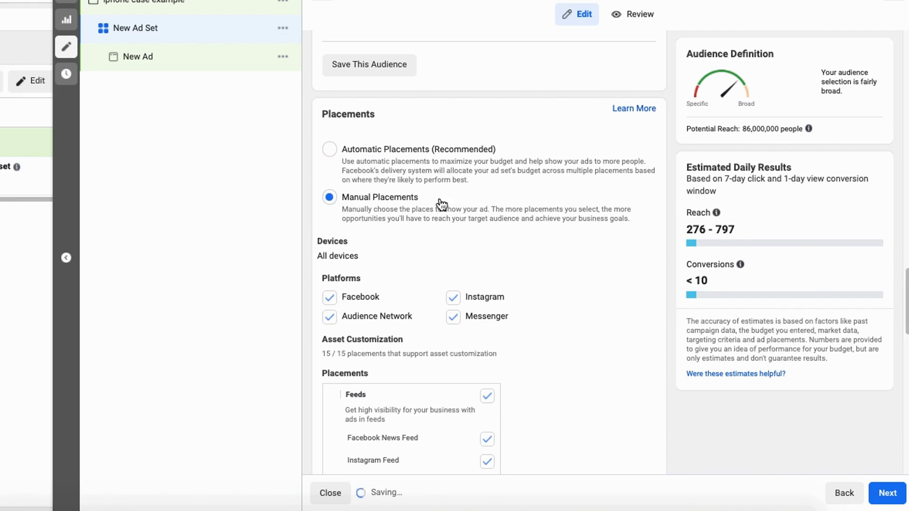
pyautogui.scroll(-2, 472, 206)
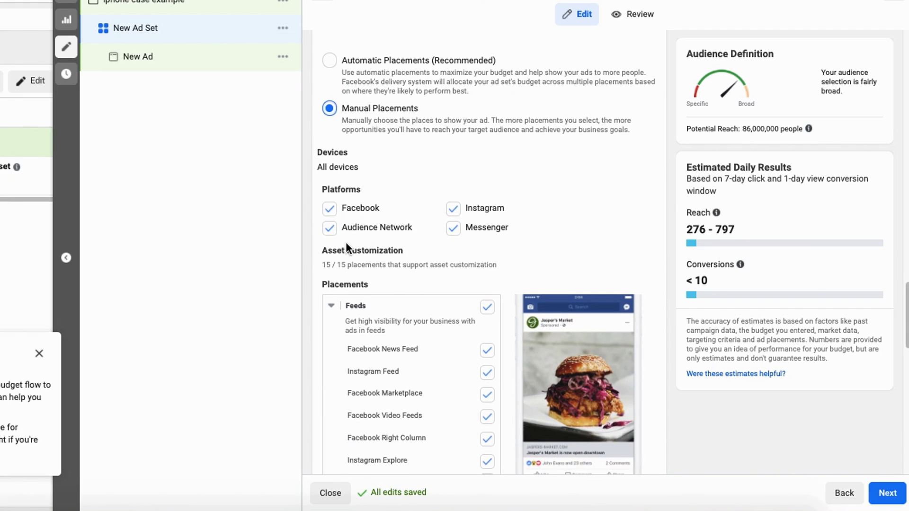
pyautogui.scroll(-1, 345, 242)
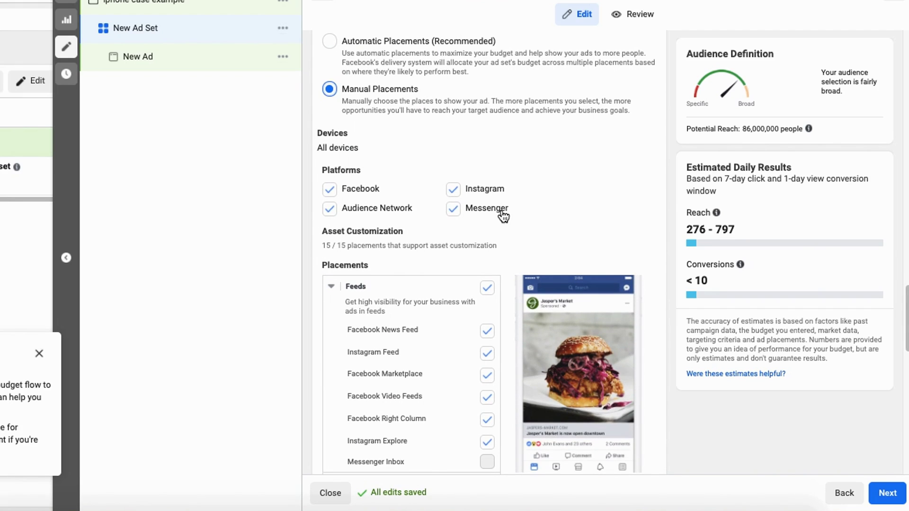
pyautogui.scroll(-2, 446, 248)
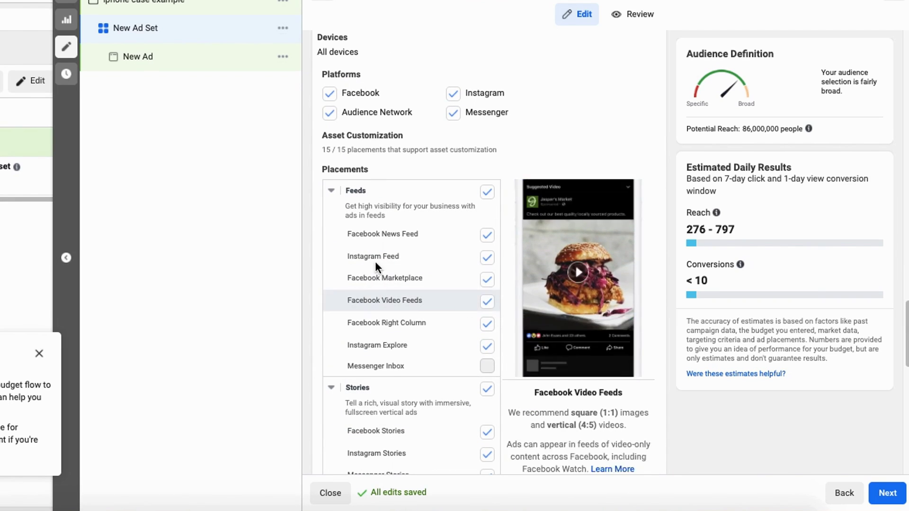
pyautogui.scroll(1, 558, 350)
pyautogui.scroll(3, 554, 338)
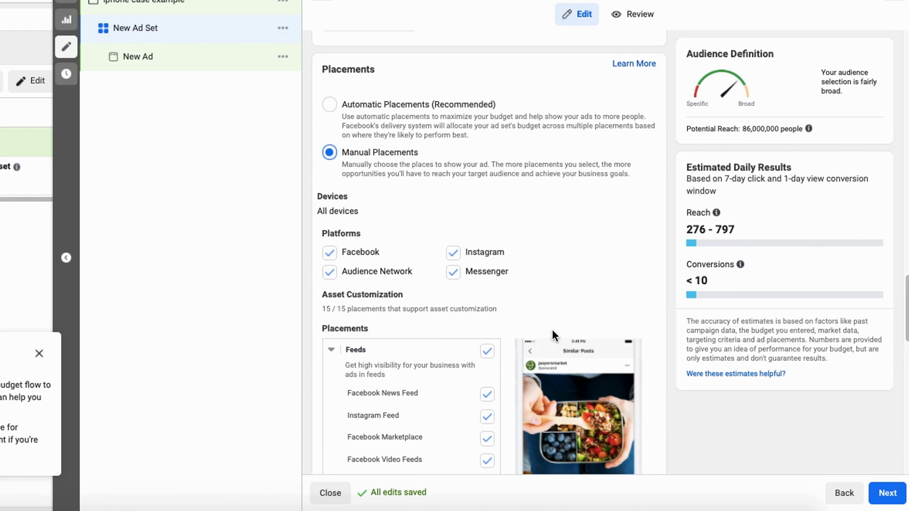
pyautogui.hscroll(1, 529, 414)
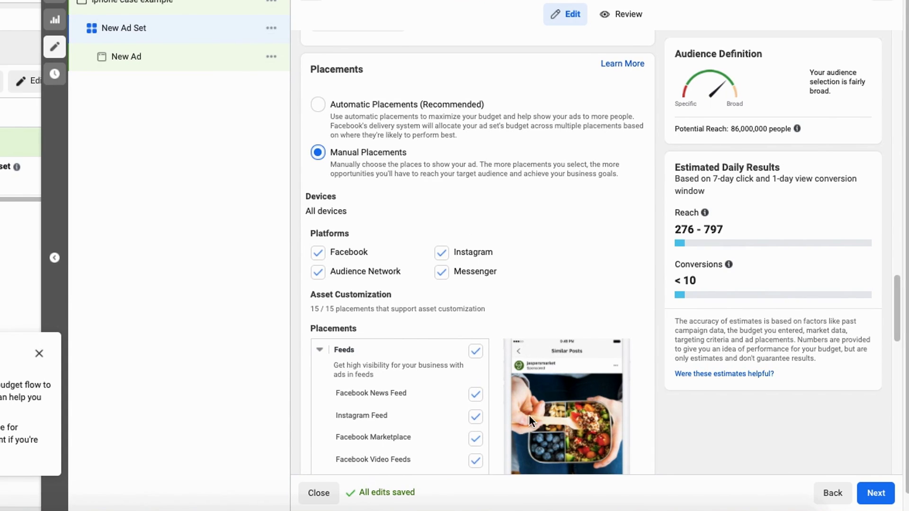
pyautogui.hscroll(-1, 466, 120)
pyautogui.click(422, 106)
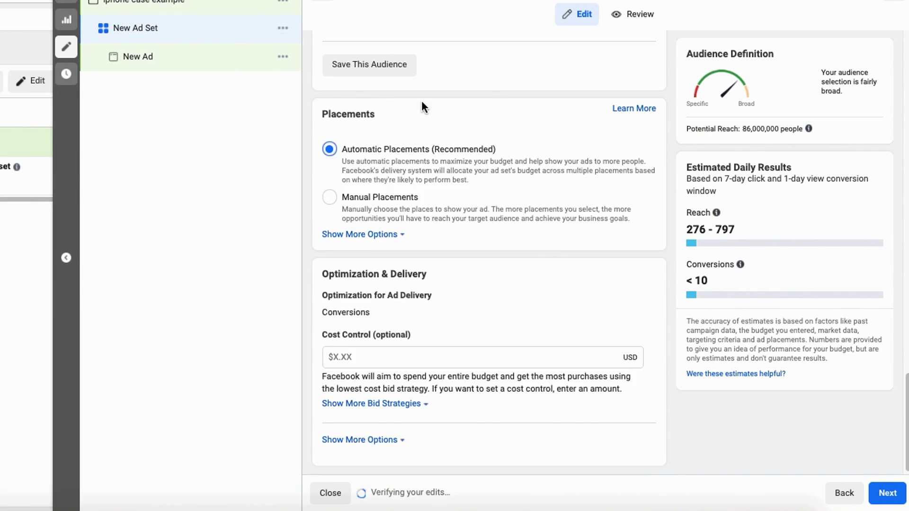
# Step: Choose Manual Placements for the ad set and review the placement categories from Feeds through Apps and Sites
pyautogui.click(389, 197)
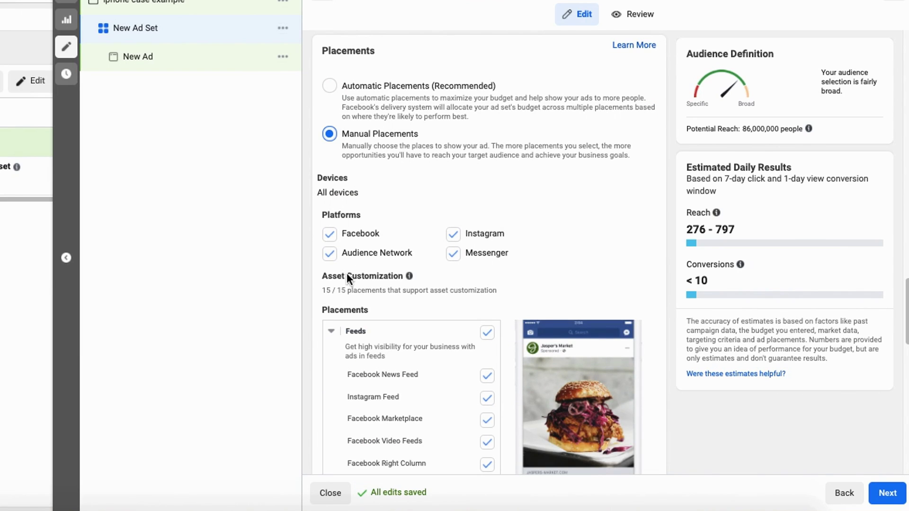
pyautogui.scroll(-2, 569, 261)
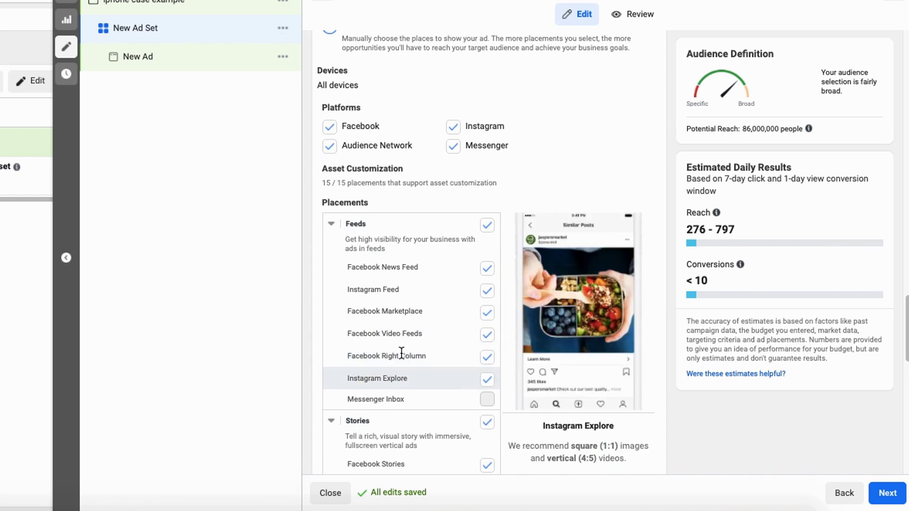
pyautogui.scroll(-1, 400, 336)
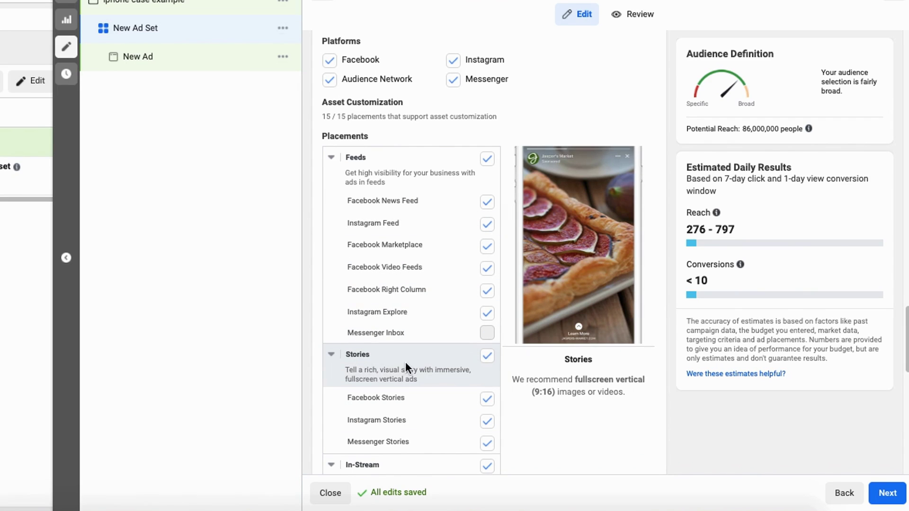
pyautogui.scroll(-1, 406, 365)
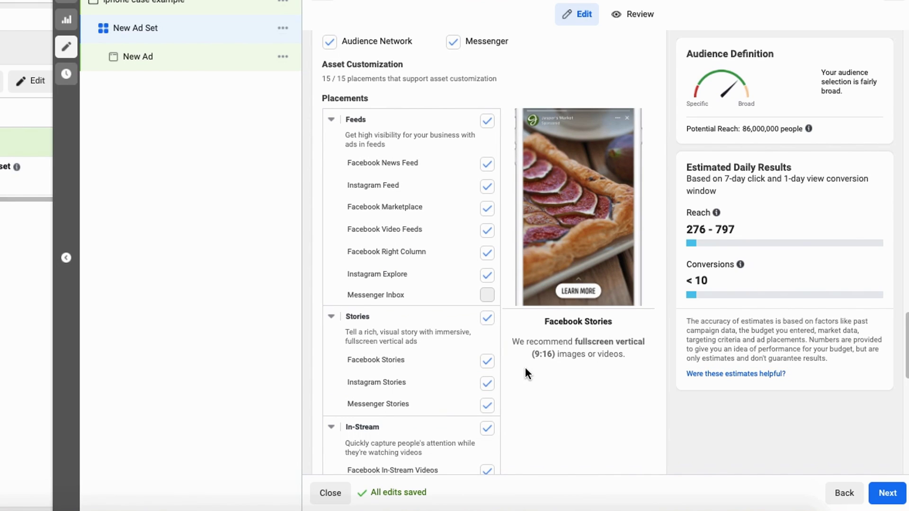
pyautogui.moveTo(525, 372)
pyautogui.mouseDown()
pyautogui.moveTo(647, 371)
pyautogui.moveTo(535, 307)
pyautogui.moveTo(635, 385)
pyautogui.moveTo(605, 307)
pyautogui.mouseUp()
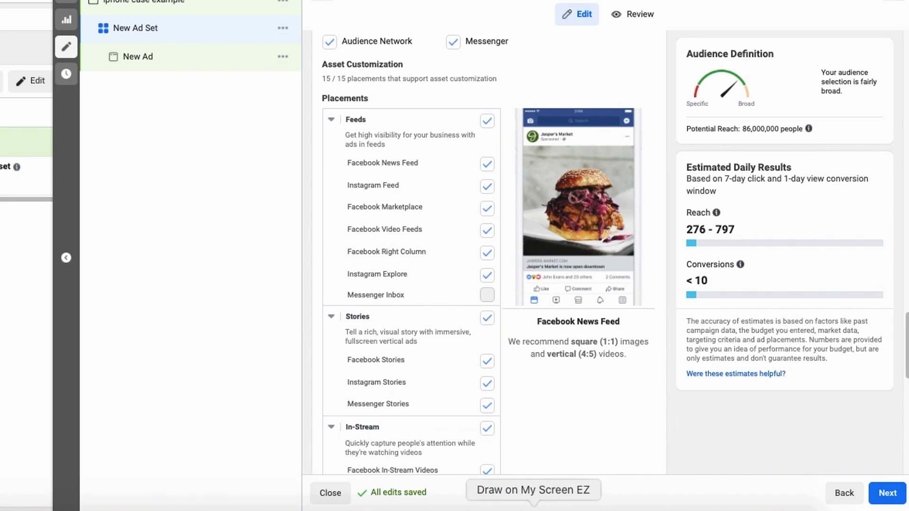
pyautogui.moveTo(554, 369)
pyautogui.mouseDown()
pyautogui.moveTo(663, 353)
pyautogui.moveTo(510, 379)
pyautogui.mouseUp()
pyautogui.moveTo(533, 415)
pyautogui.mouseDown()
pyautogui.moveTo(519, 361)
pyautogui.moveTo(621, 293)
pyautogui.moveTo(682, 364)
pyautogui.mouseUp()
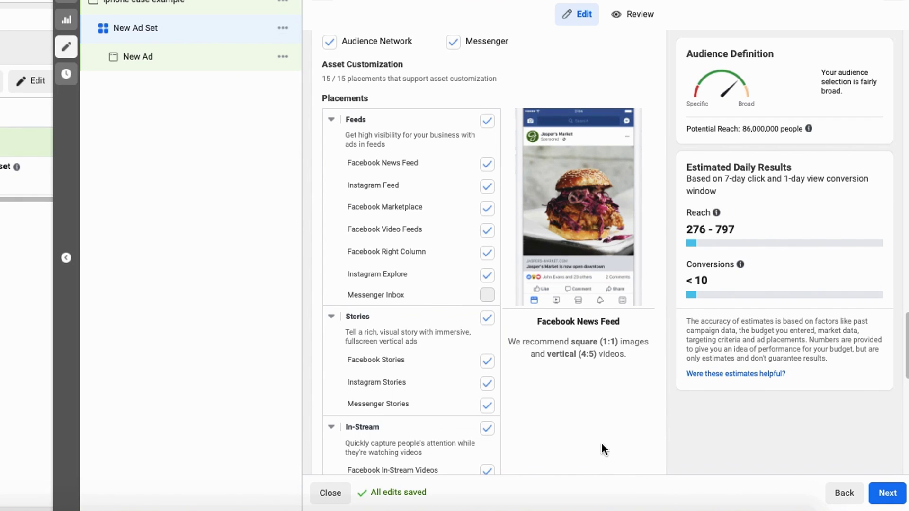
pyautogui.scroll(3, 597, 417)
pyautogui.scroll(1, 374, 184)
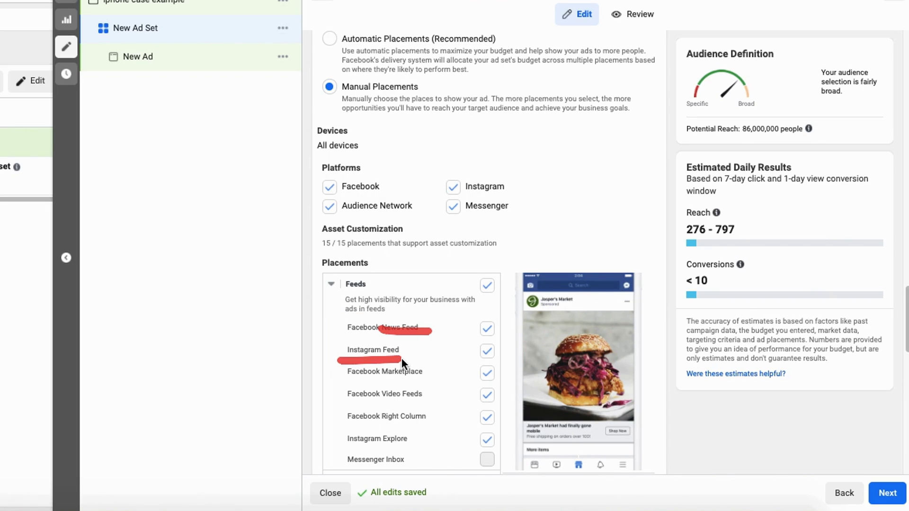
pyautogui.scroll(-5, 401, 358)
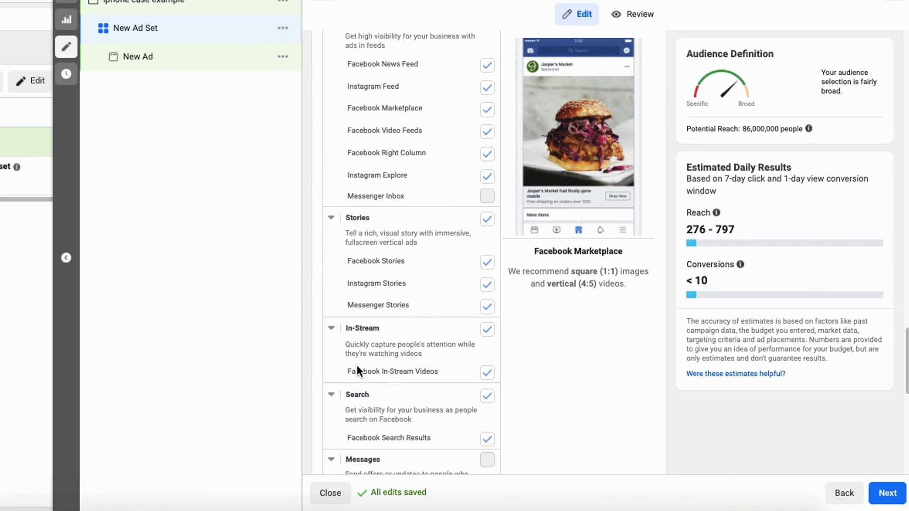
pyautogui.moveTo(337, 351); pyautogui.dragTo(436, 334)
pyautogui.scroll(1, 435, 334)
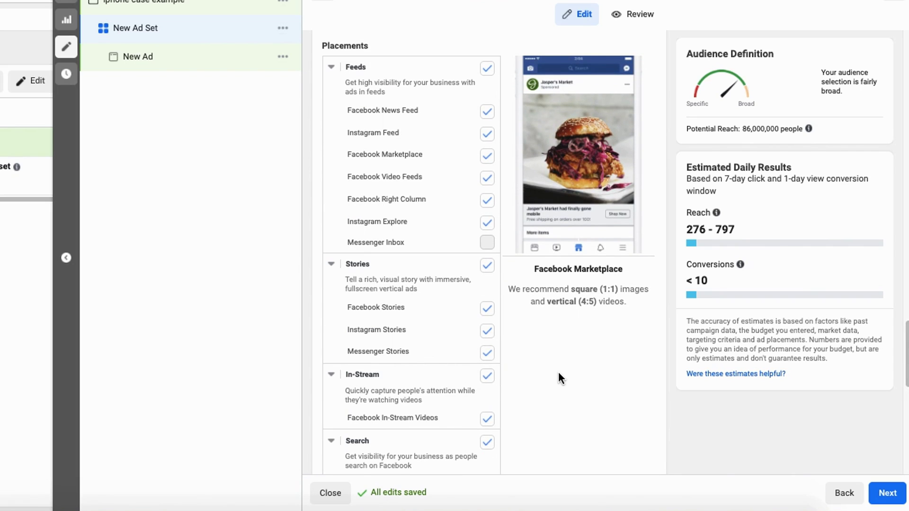
pyautogui.scroll(-7, 559, 373)
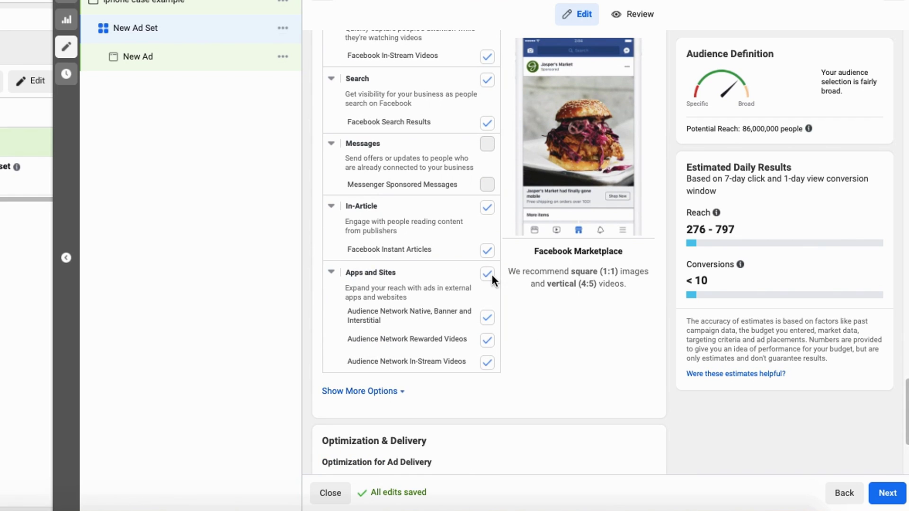
# Step: Deselect the In-Article placement and the Messenger, Instagram and Audience Network platforms
pyautogui.click(487, 274)
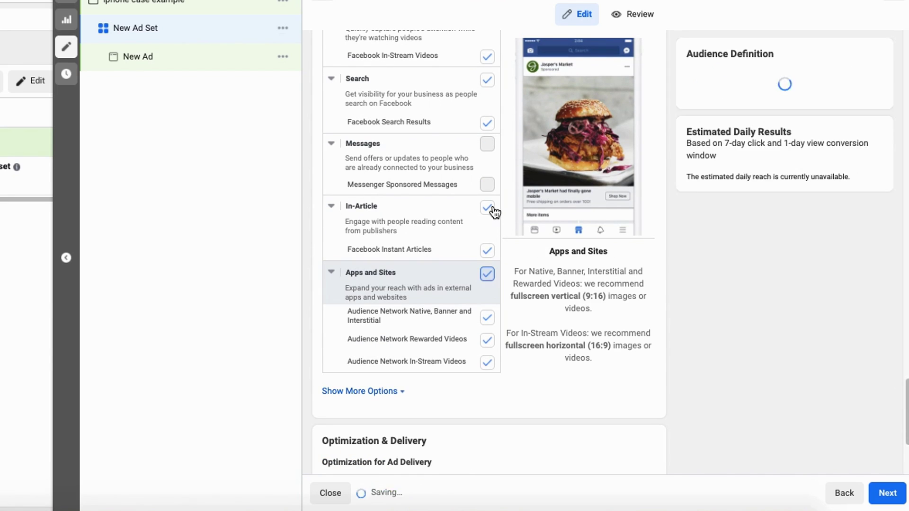
pyautogui.scroll(7, 487, 241)
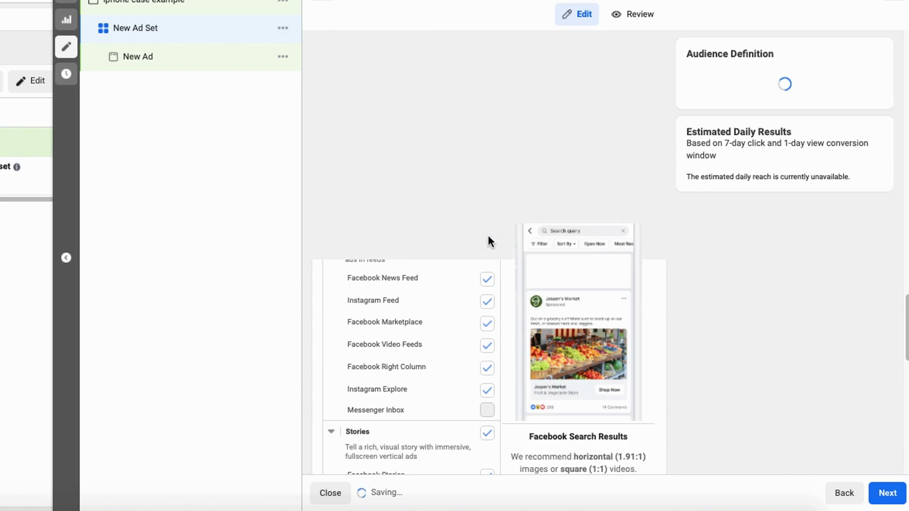
pyautogui.click(453, 147)
pyautogui.click(452, 128)
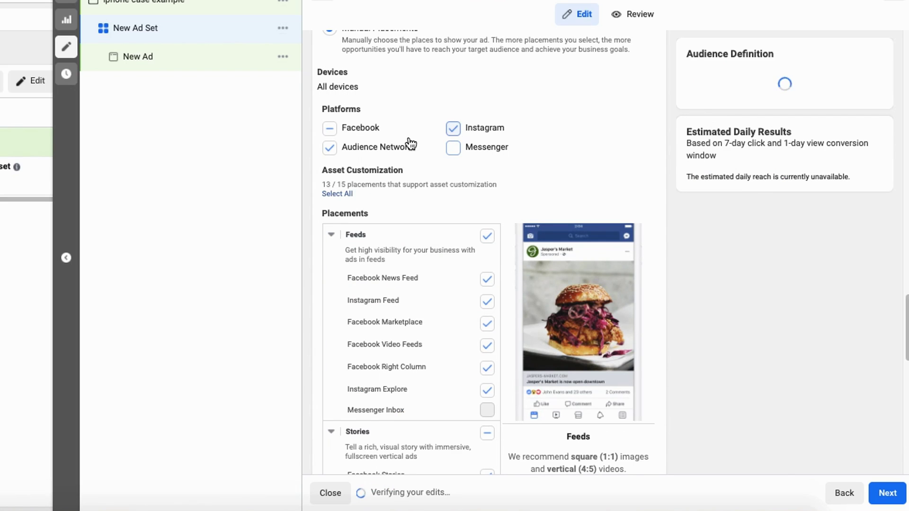
pyautogui.click(338, 149)
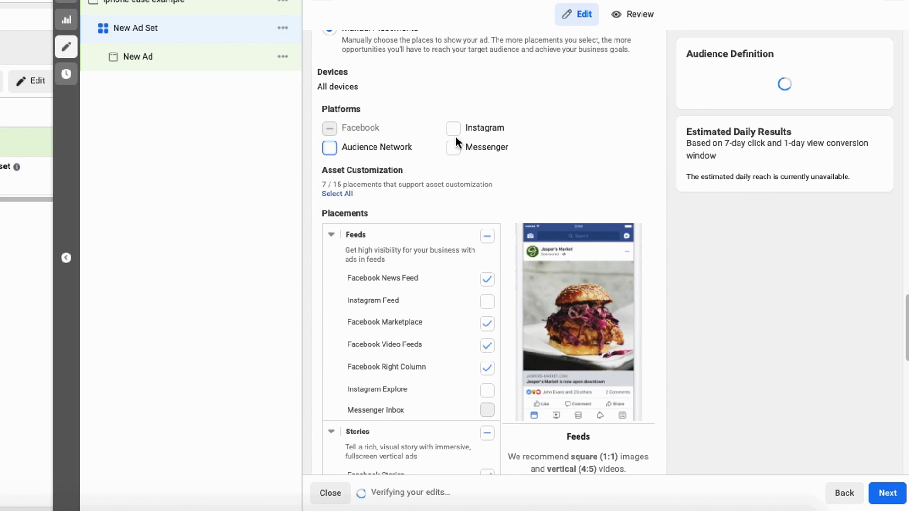
# Step: Deselect Search, In-Stream, Facebook Stories, Marketplace, Video Feeds and Right Column, keeping only the Facebook News Feed placement
pyautogui.scroll(-7, 460, 223)
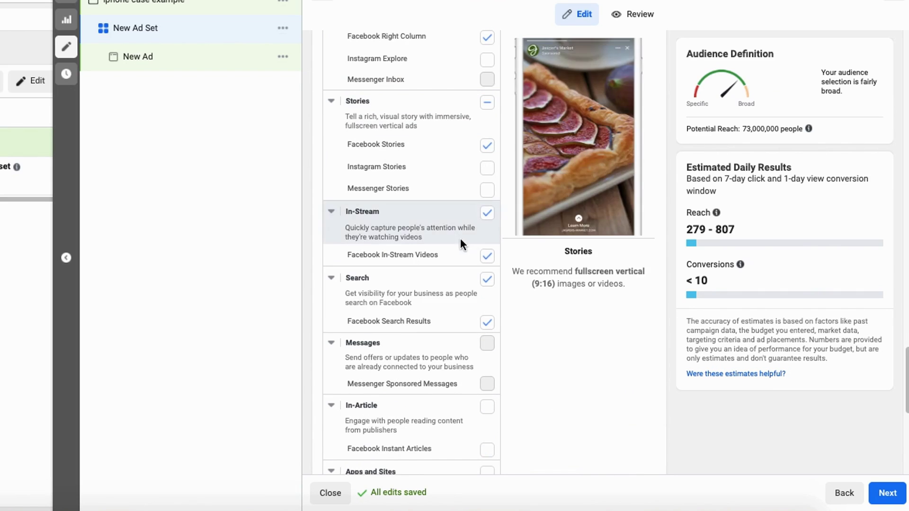
pyautogui.click(487, 279)
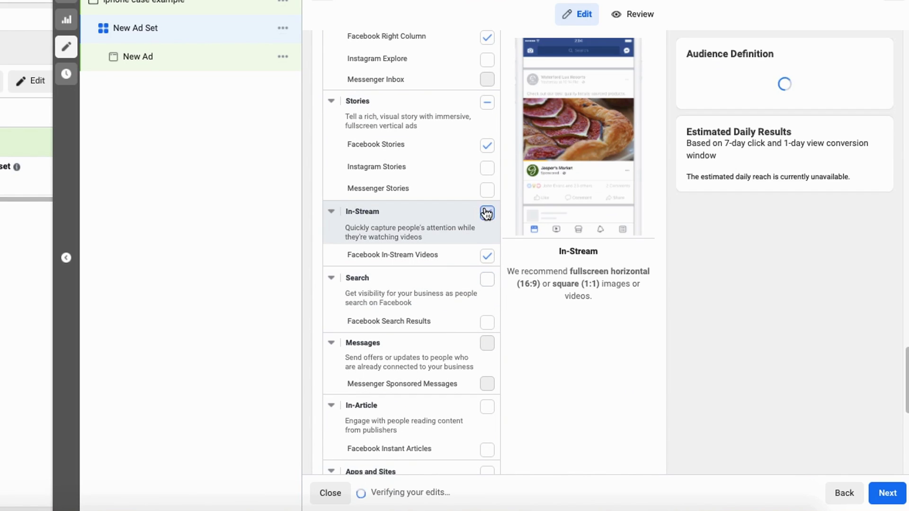
pyautogui.click(486, 146)
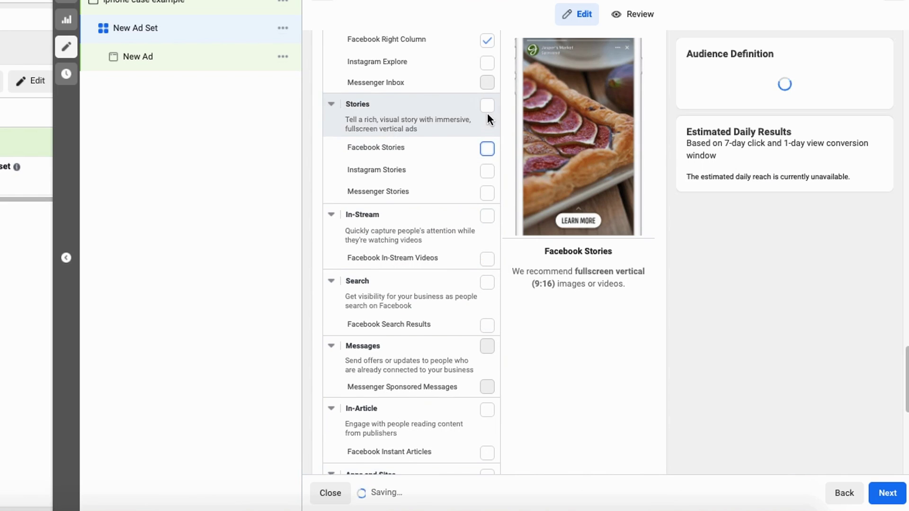
pyautogui.scroll(3, 497, 128)
pyautogui.click(486, 115)
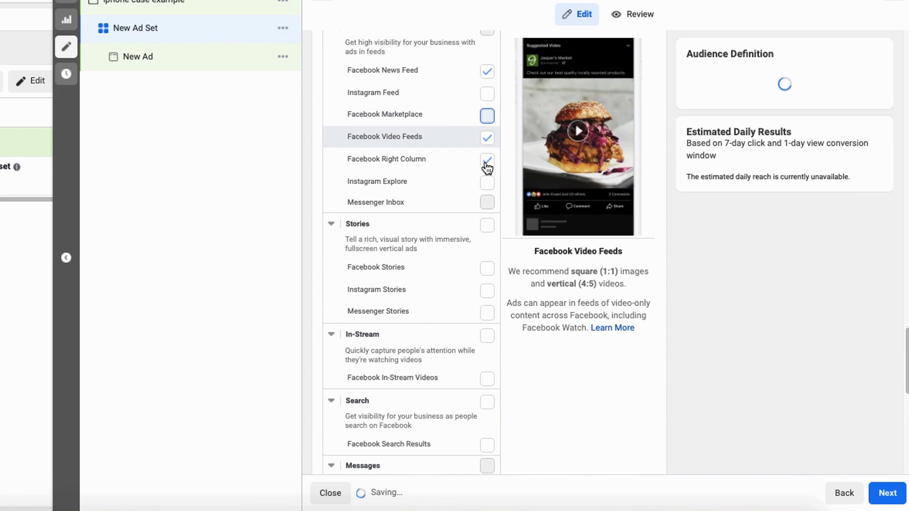
pyautogui.click(486, 138)
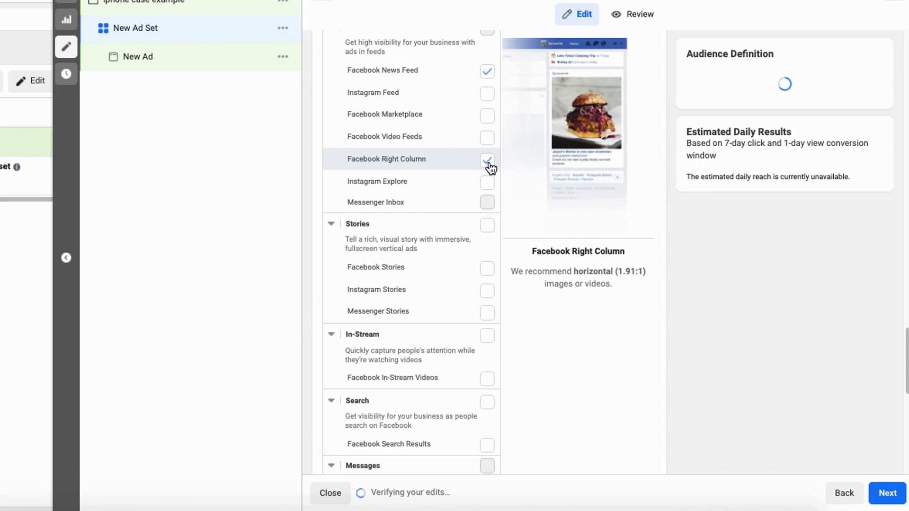
pyautogui.click(488, 161)
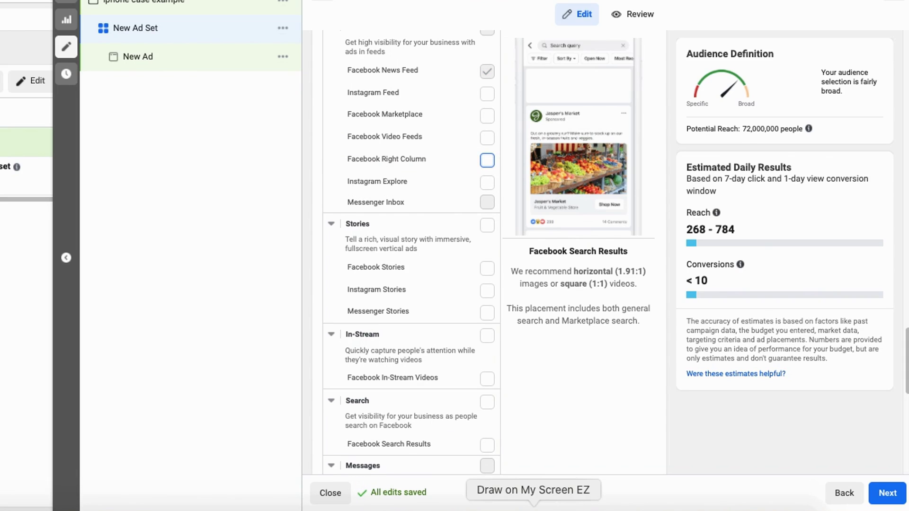
# Step: Check the ad set's remaining placement and its Optimization & Delivery settings, and continue to the ad's setup
pyautogui.moveTo(386, 50)
pyautogui.mouseDown()
pyautogui.moveTo(319, 55)
pyautogui.moveTo(499, 86)
pyautogui.moveTo(431, 40)
pyautogui.mouseUp()
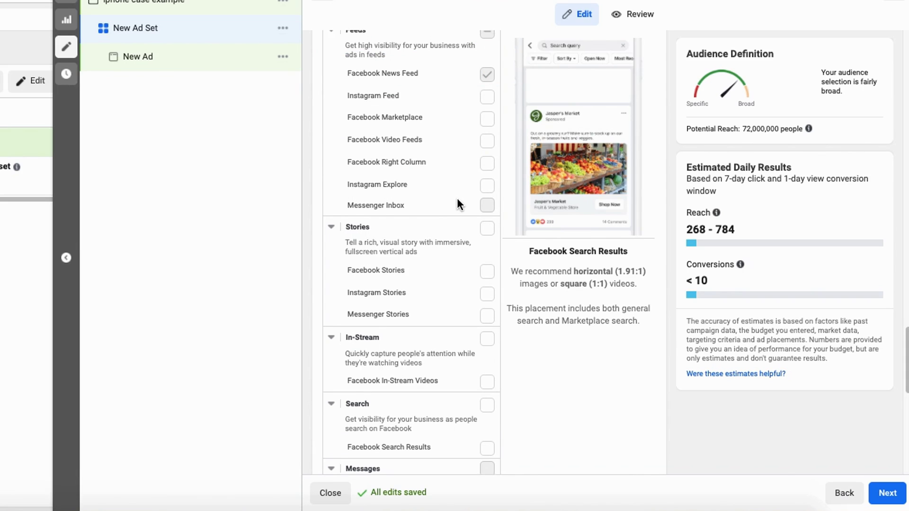
pyautogui.scroll(3, 456, 198)
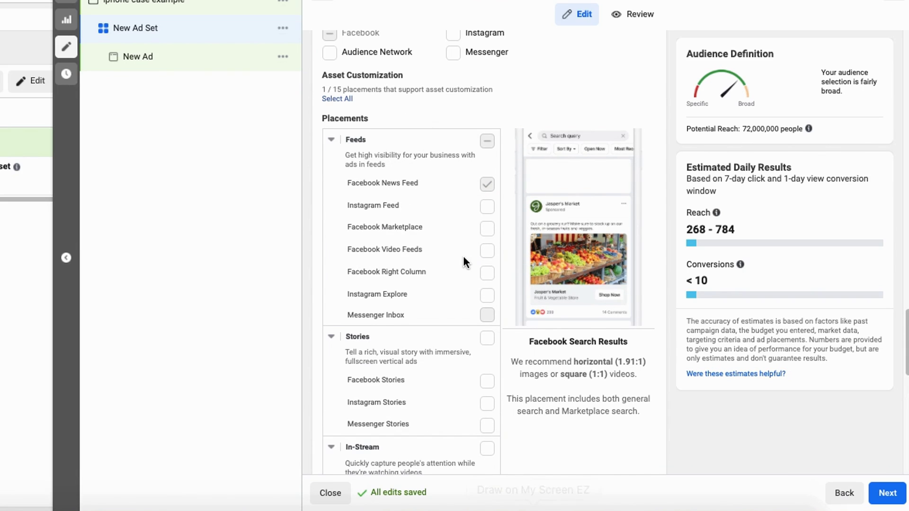
pyautogui.scroll(1, 463, 255)
pyautogui.moveTo(299, 71)
pyautogui.mouseDown()
pyautogui.moveTo(418, 69)
pyautogui.moveTo(443, 116)
pyautogui.mouseUp()
pyautogui.click(338, 230)
pyautogui.moveTo(351, 218); pyautogui.dragTo(540, 211)
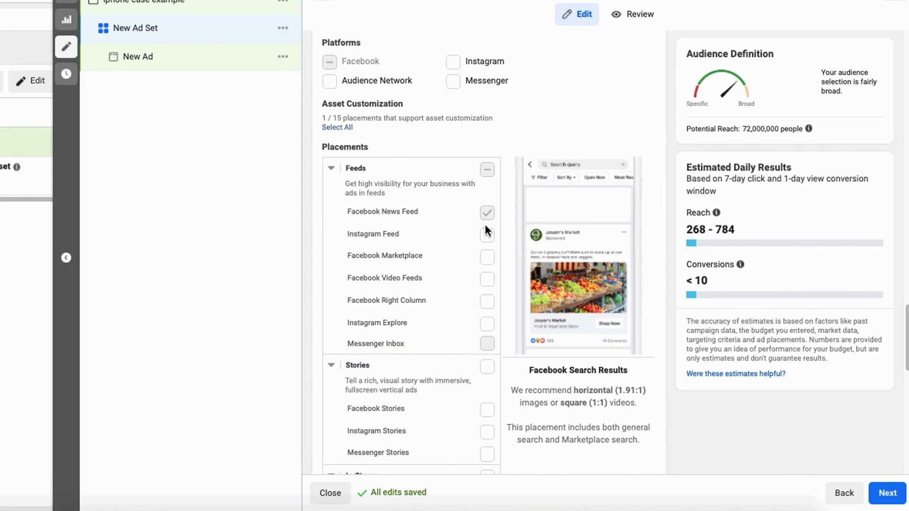
pyautogui.scroll(-12, 496, 203)
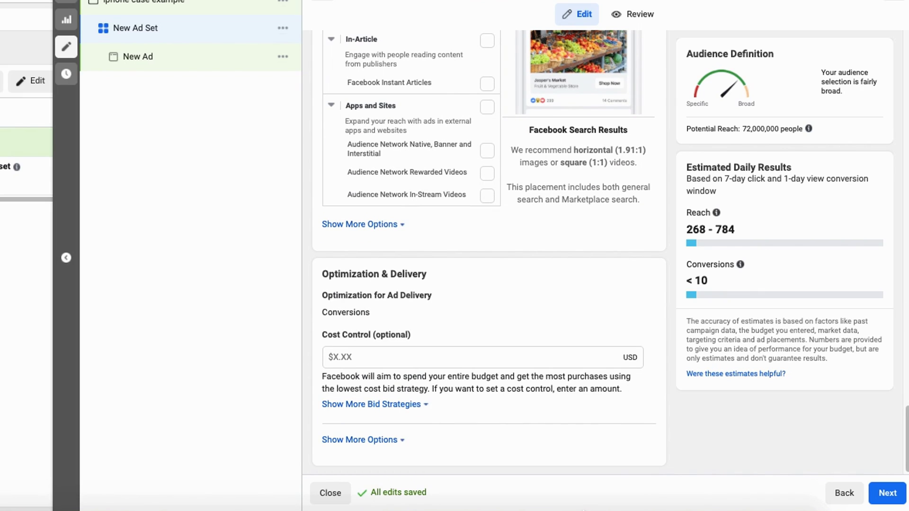
pyautogui.click(887, 492)
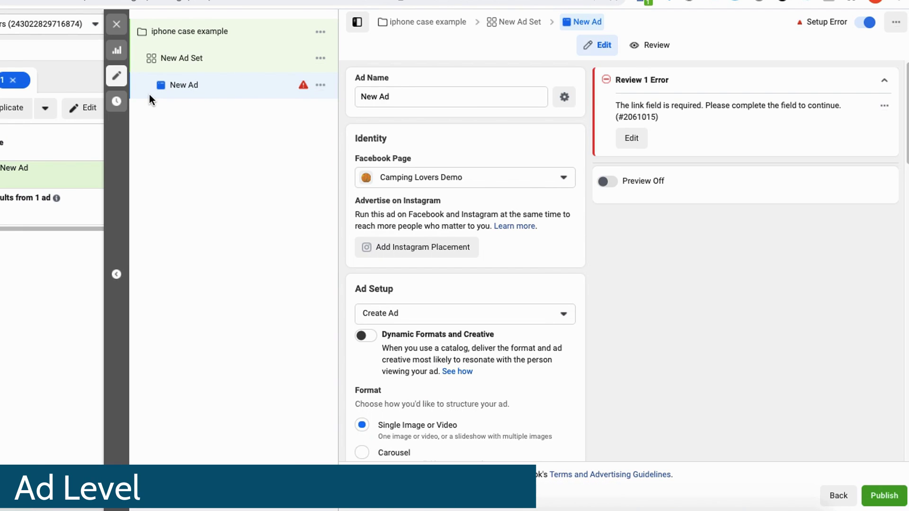
# Step: Review the Facebook Page choices for the new ad's identity, keeping Camping Lovers Demo selected
pyautogui.moveTo(150, 95); pyautogui.dragTo(221, 100)
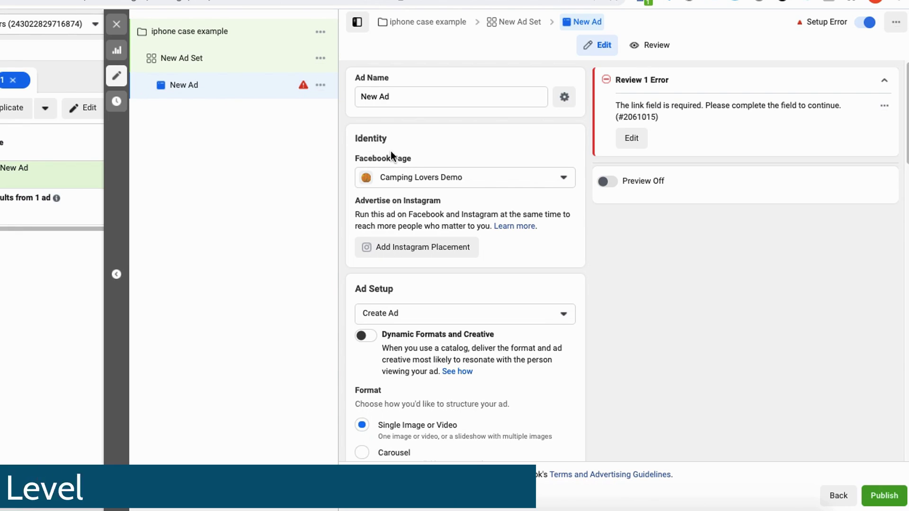
pyautogui.moveTo(388, 134)
pyautogui.mouseDown()
pyautogui.moveTo(319, 208)
pyautogui.moveTo(394, 138)
pyautogui.mouseUp()
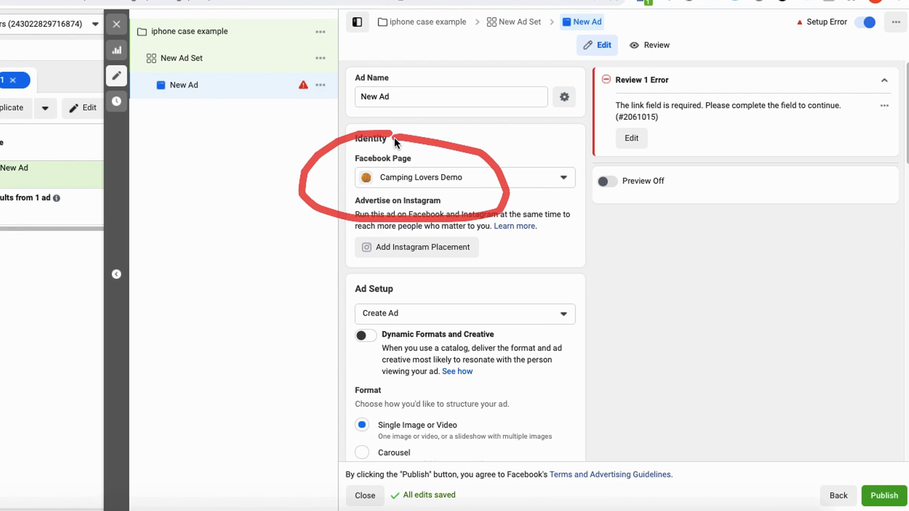
pyautogui.click(514, 180)
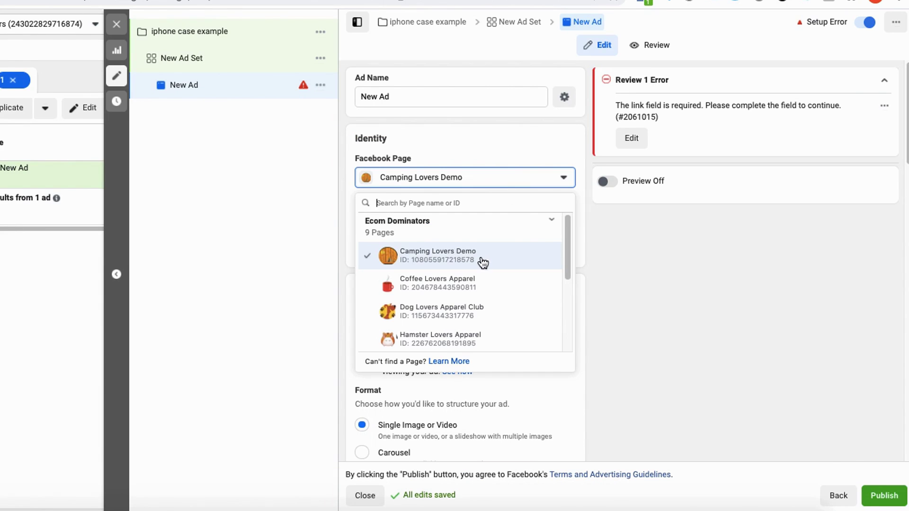
pyautogui.click(336, 217)
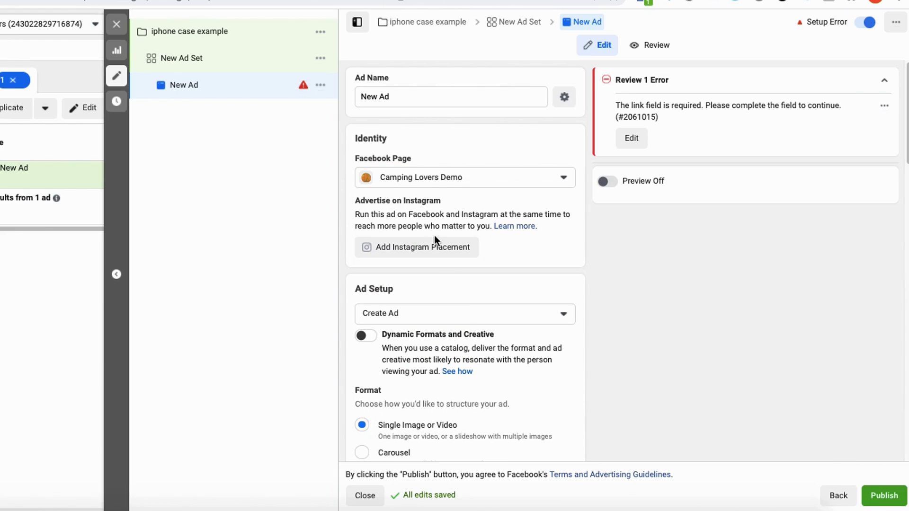
# Step: Examine the ad's Instagram placement option and its ad setup formats, including Single Image or Video, Carousel and Collection
pyautogui.moveTo(368, 218)
pyautogui.mouseDown()
pyautogui.moveTo(322, 243)
pyautogui.moveTo(390, 215)
pyautogui.mouseUp()
pyautogui.scroll(-1, 395, 215)
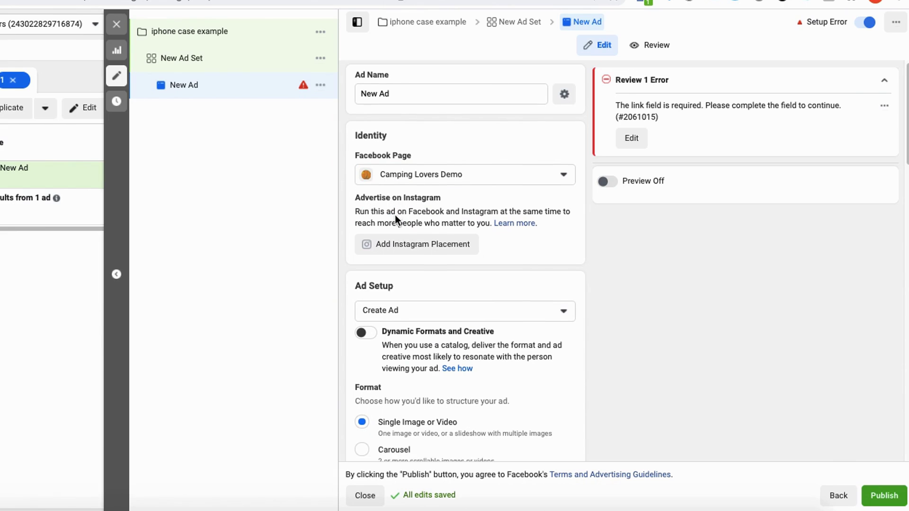
pyautogui.scroll(-3, 394, 214)
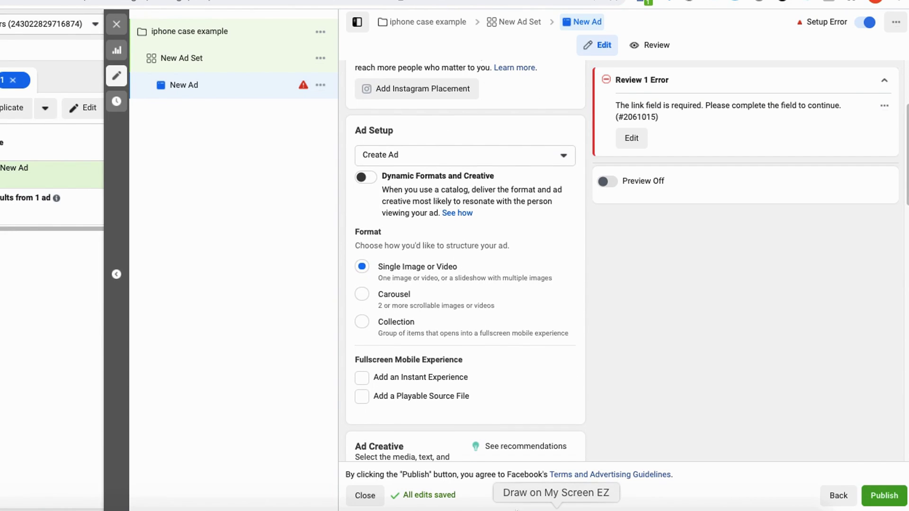
pyautogui.moveTo(297, 269); pyautogui.dragTo(369, 269)
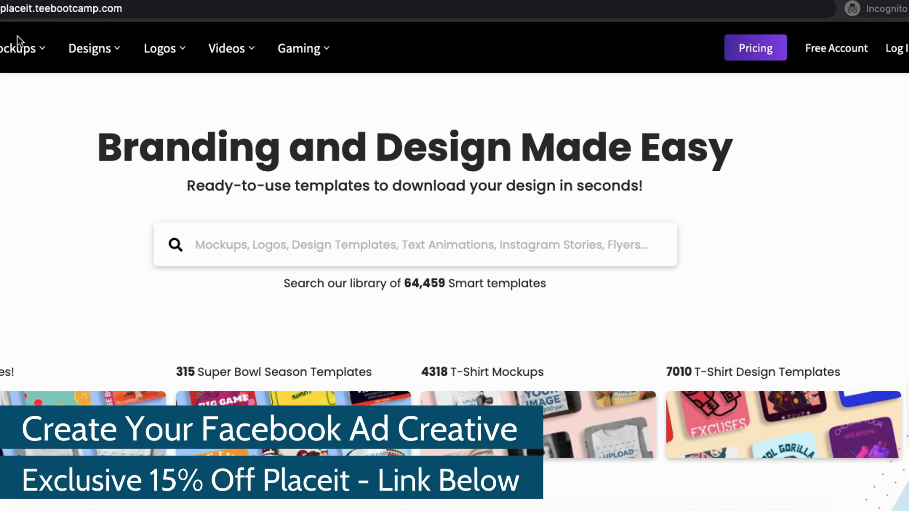
# Step: Switch to Placeit and open its Facebook post templates from the design categories
pyautogui.moveTo(1, 28)
pyautogui.mouseDown()
pyautogui.moveTo(168, 4)
pyautogui.moveTo(156, 0)
pyautogui.mouseUp()
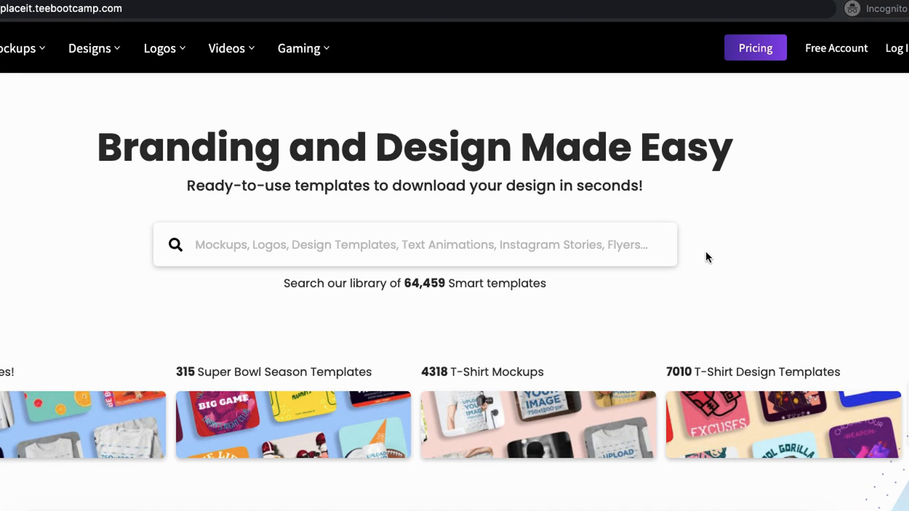
pyautogui.press('super+l')
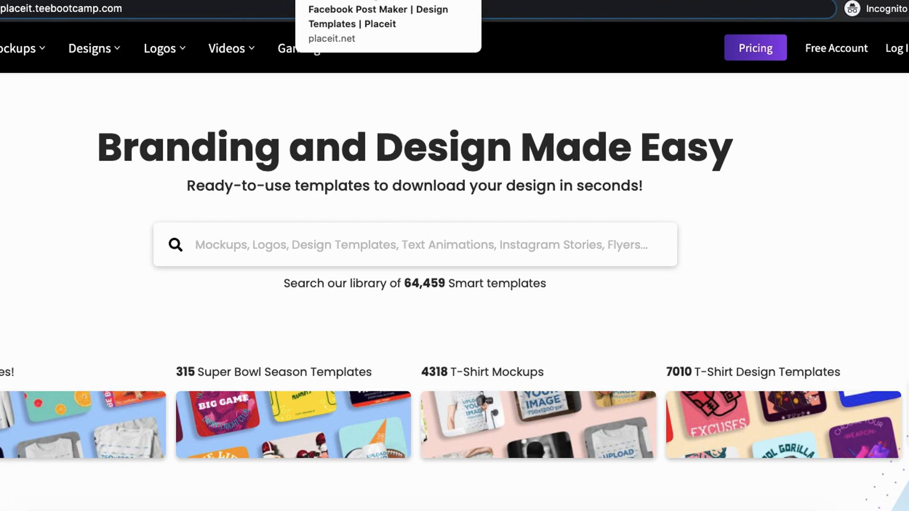
pyautogui.click(374, 1)
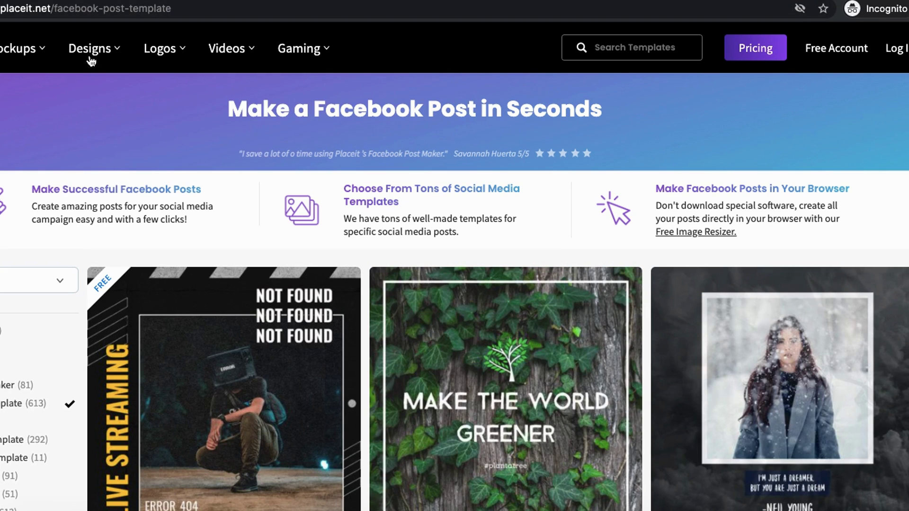
pyautogui.moveTo(91, 61)
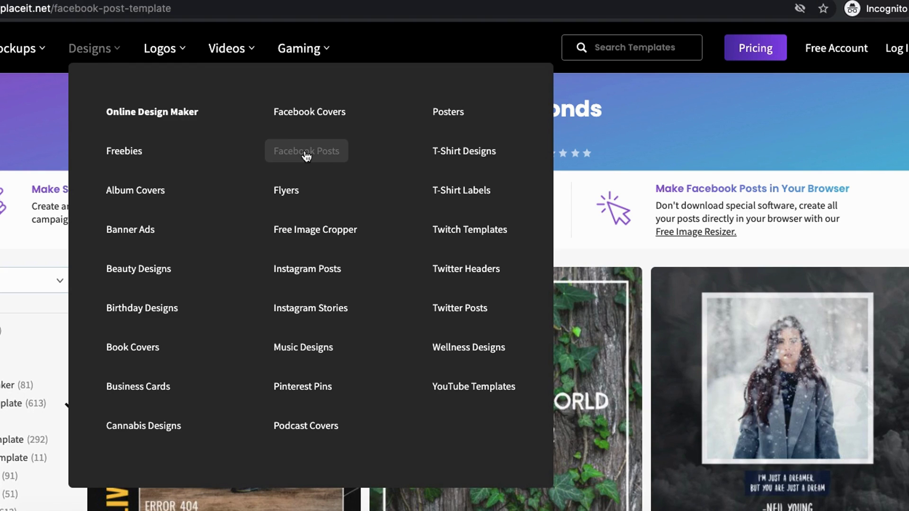
# Step: Browse the first page of Facebook post templates for ad creative ideas
pyautogui.scroll(-3, 860, 201)
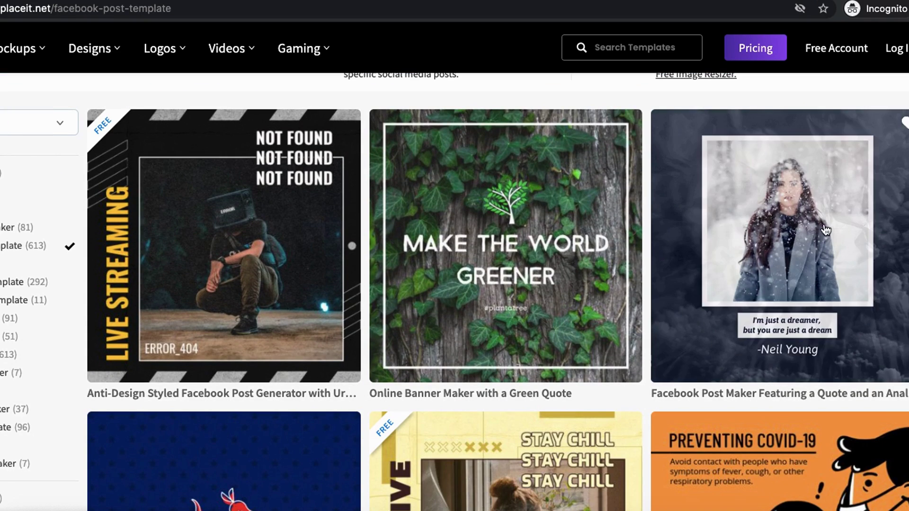
pyautogui.scroll(-6, 751, 289)
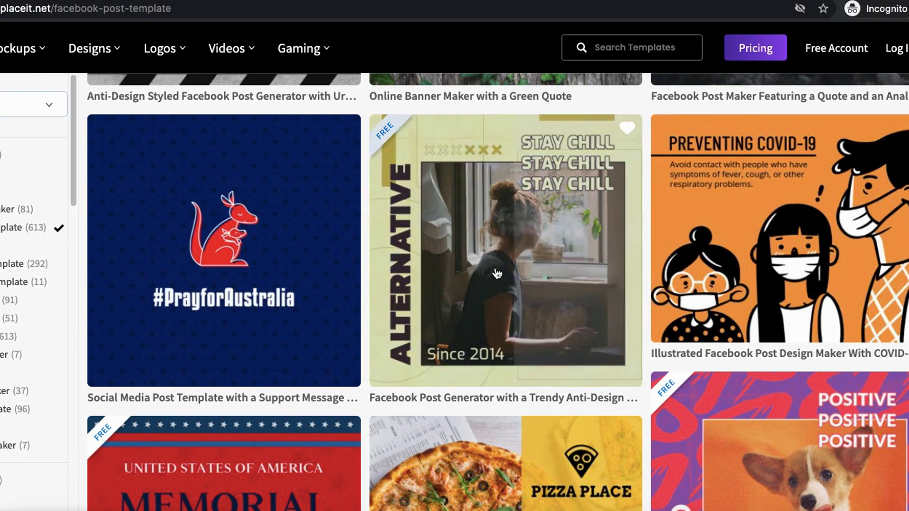
pyautogui.scroll(-5, 271, 242)
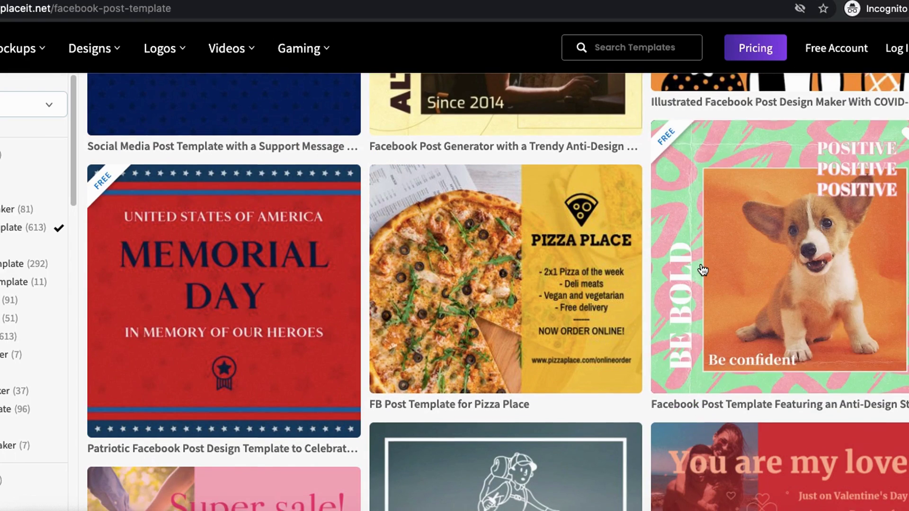
pyautogui.scroll(-2, 705, 284)
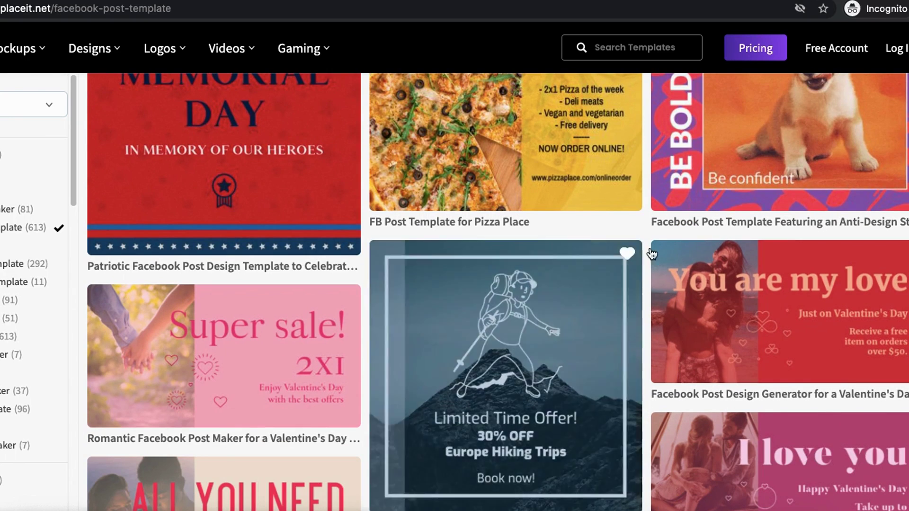
pyautogui.scroll(2, 765, 262)
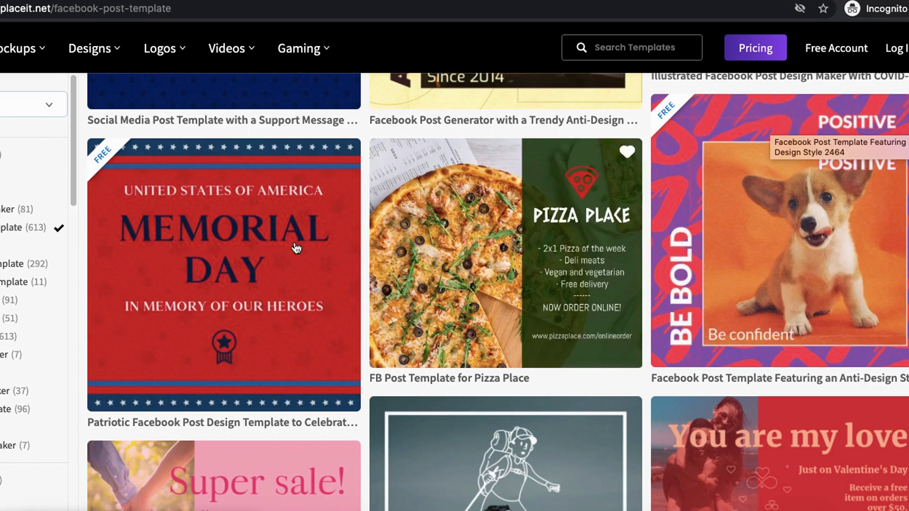
pyautogui.scroll(-4, 293, 249)
pyautogui.scroll(-17, 273, 265)
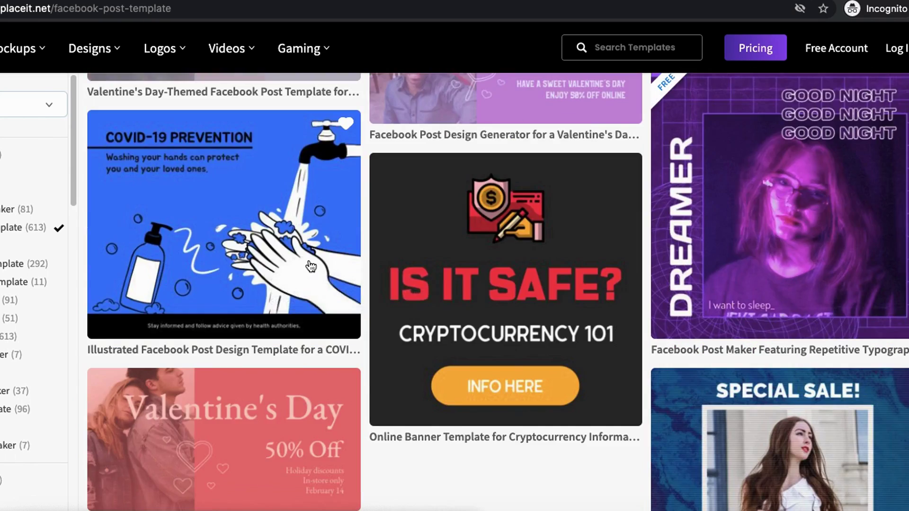
# Step: Look through the second page of Facebook post templates and continue to page 3
pyautogui.click(360, 452)
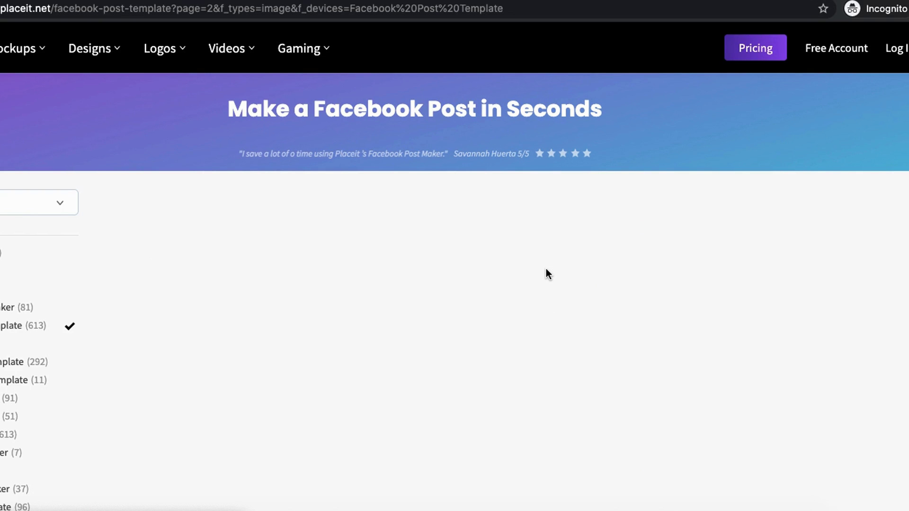
pyautogui.scroll(-5, 324, 345)
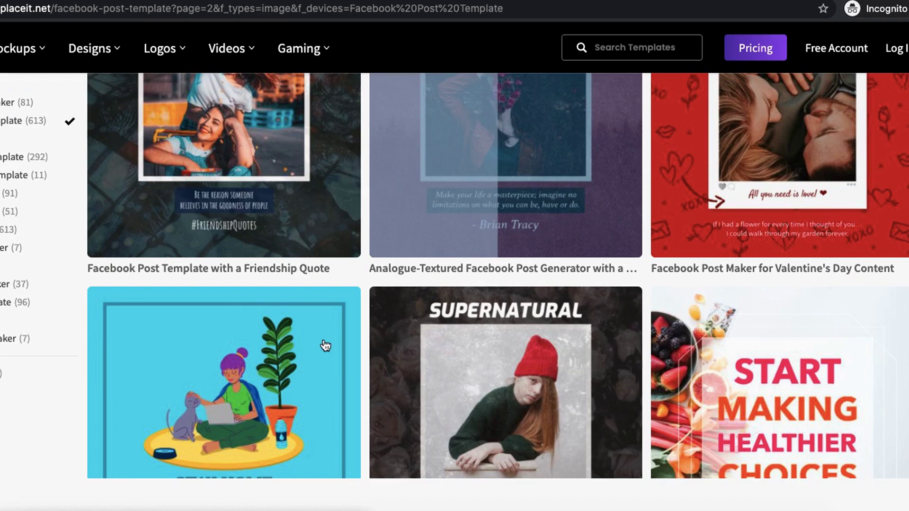
pyautogui.scroll(-5, 541, 313)
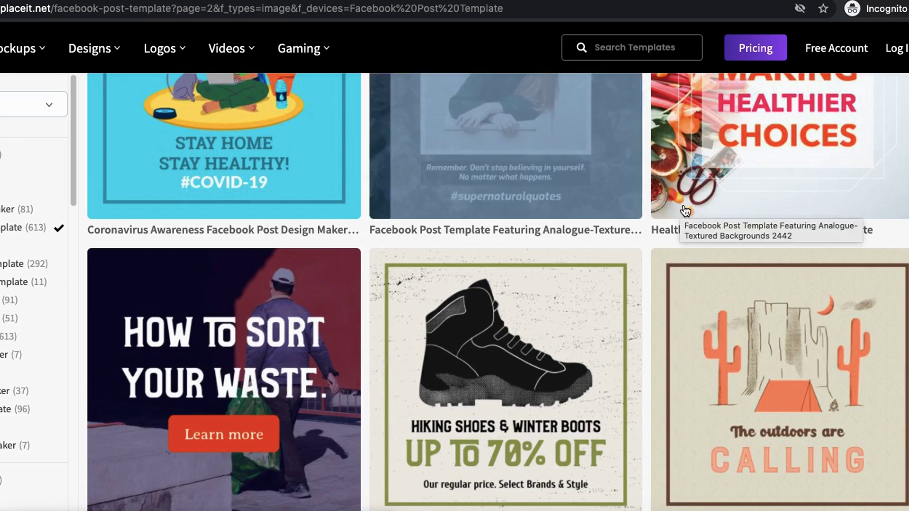
pyautogui.scroll(-3, 371, 352)
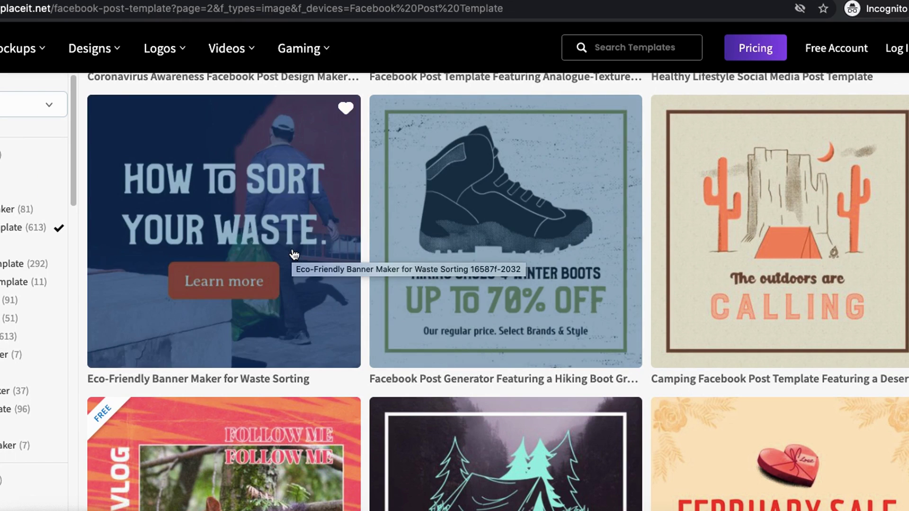
pyautogui.scroll(-5, 294, 254)
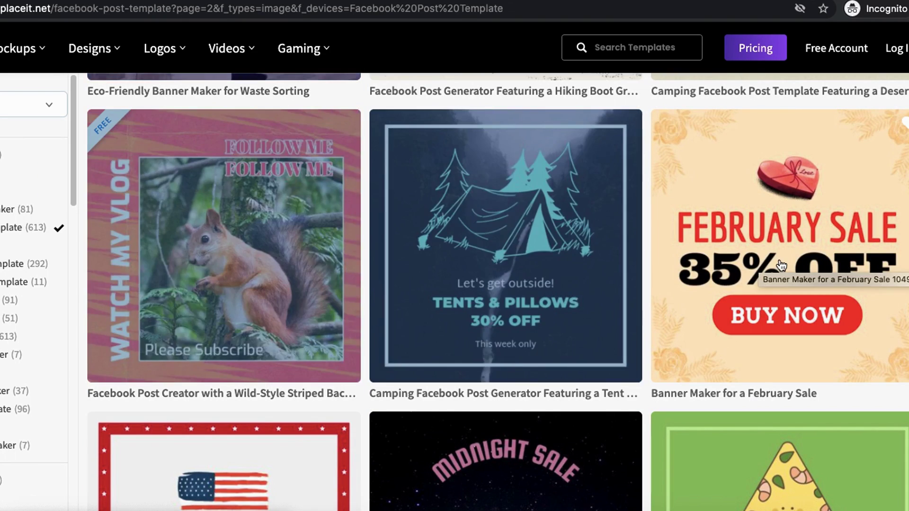
pyautogui.scroll(-8, 706, 269)
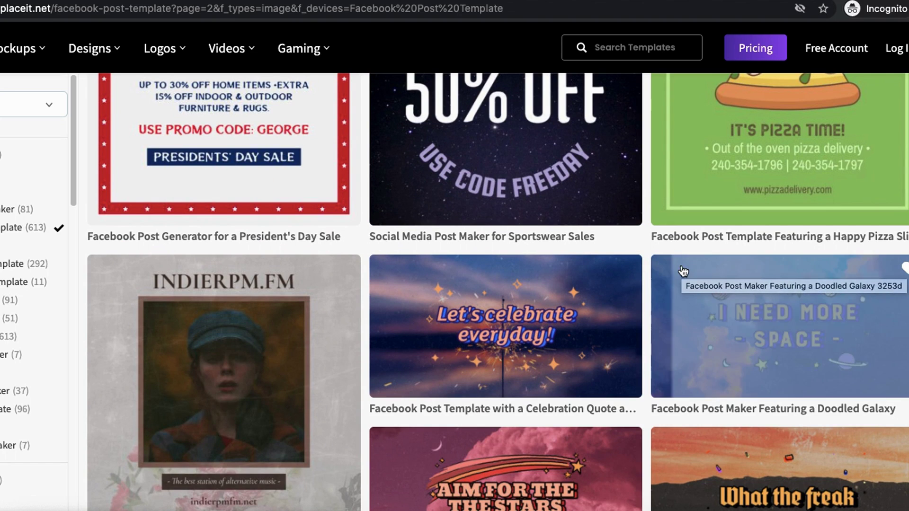
pyautogui.scroll(-8, 672, 268)
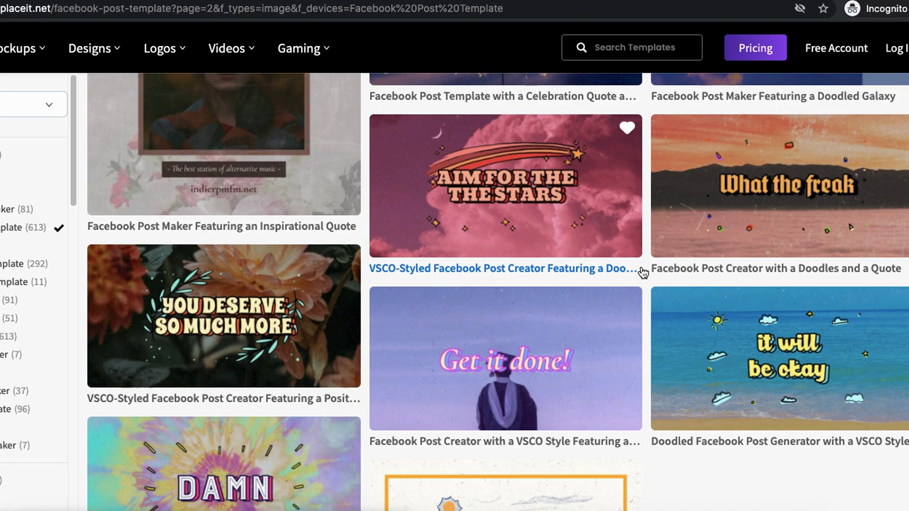
pyautogui.scroll(-9, 642, 271)
pyautogui.scroll(-6, 643, 273)
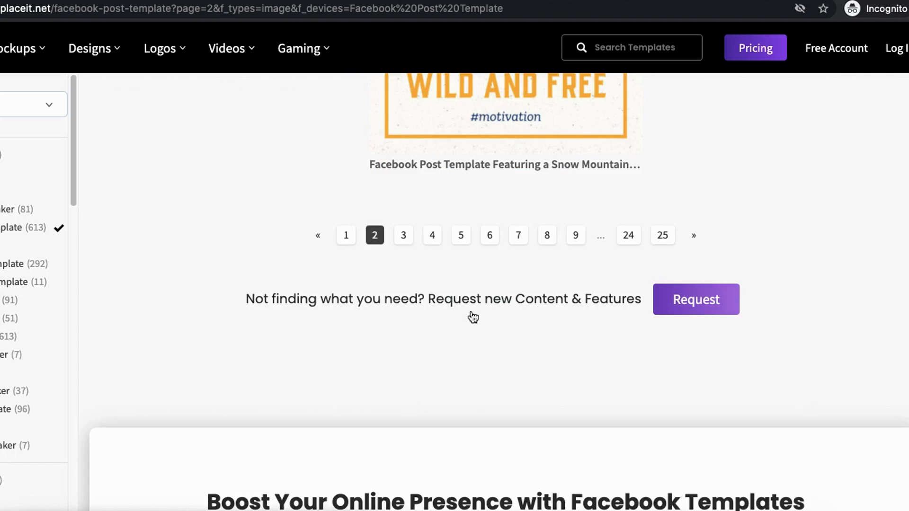
pyautogui.click(403, 235)
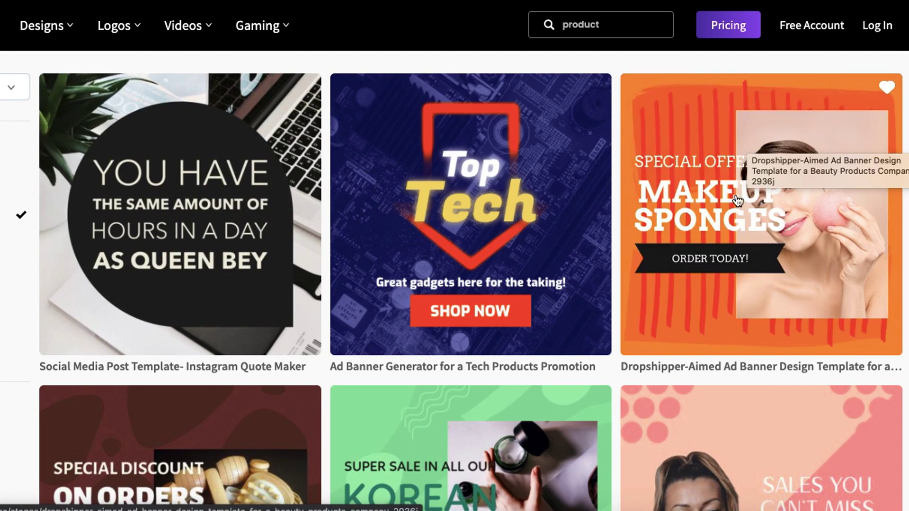
# Step: Browse the product ad banner templates and open the Insulated Water Bottle -40% design for editing
pyautogui.scroll(-6, 598, 253)
pyautogui.scroll(-2, 641, 187)
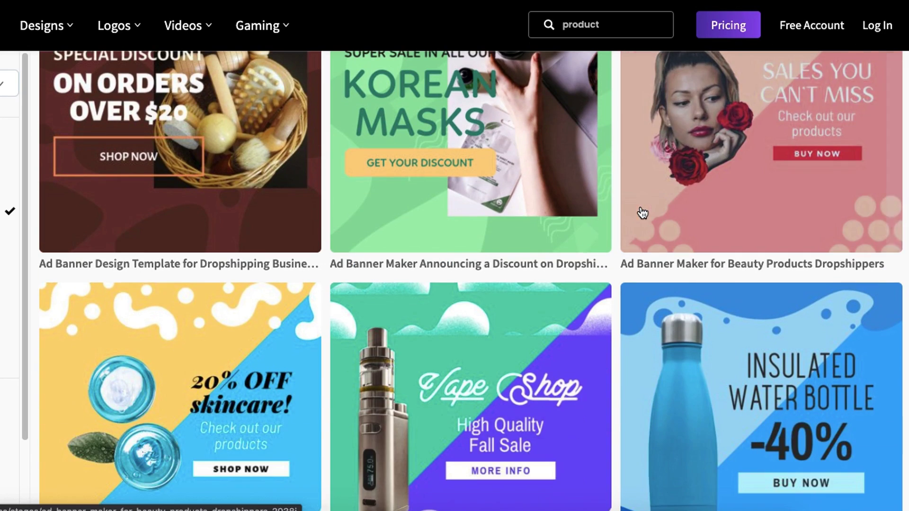
pyautogui.scroll(-4, 625, 161)
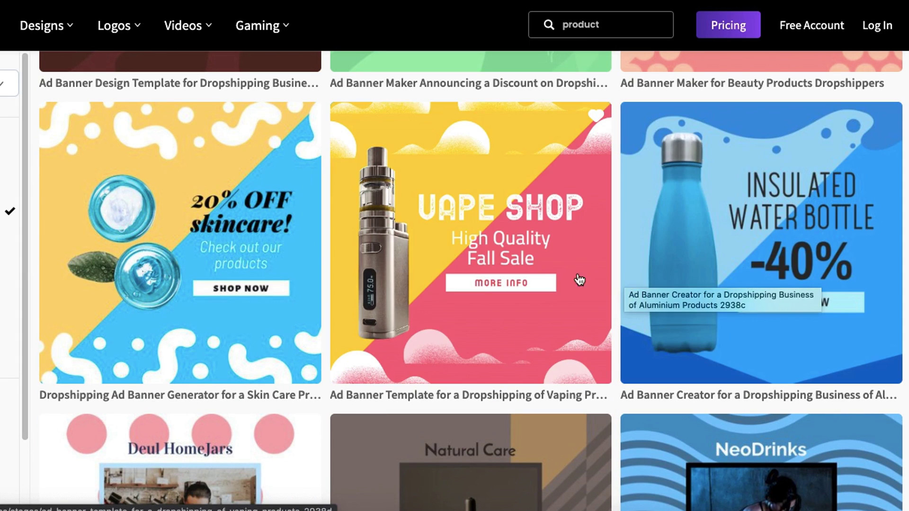
pyautogui.scroll(-3, 205, 262)
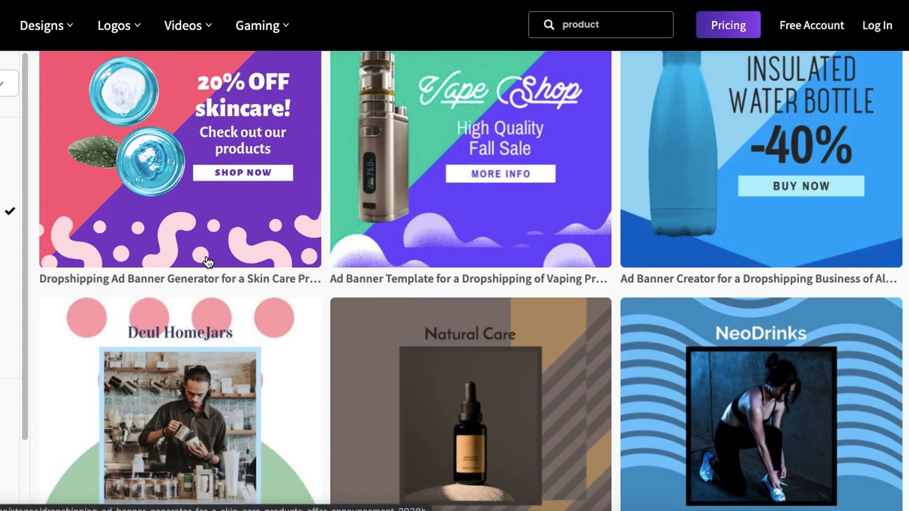
pyautogui.scroll(4, 208, 262)
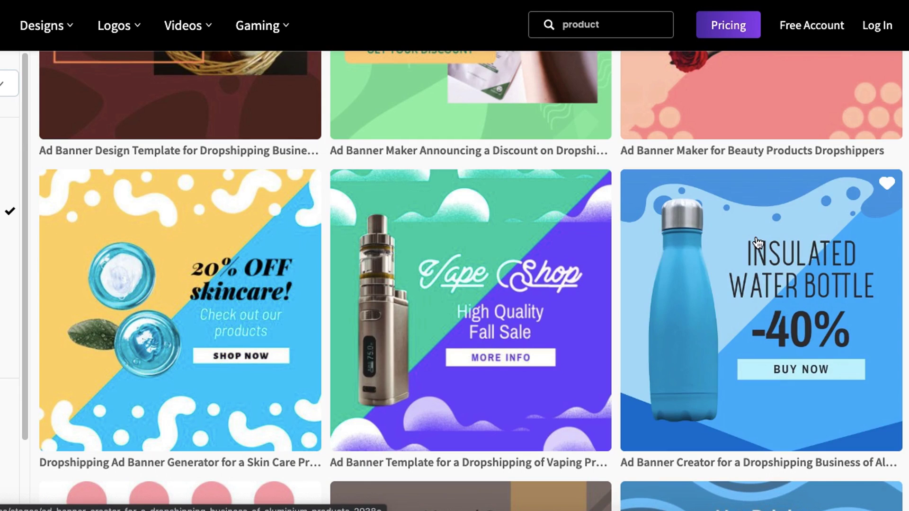
pyautogui.moveTo(797, 204)
pyautogui.mouseDown()
pyautogui.moveTo(654, 203)
pyautogui.moveTo(869, 231)
pyautogui.moveTo(808, 190)
pyautogui.mouseUp()
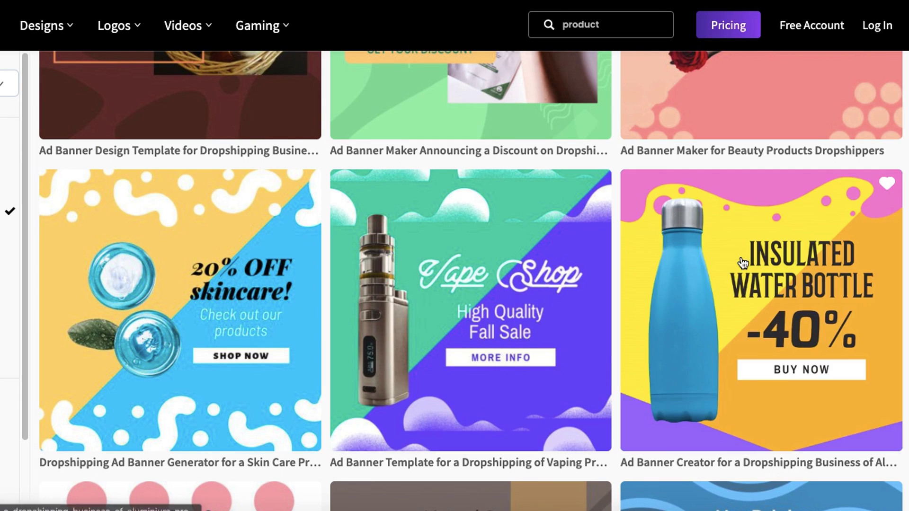
pyautogui.click(738, 231)
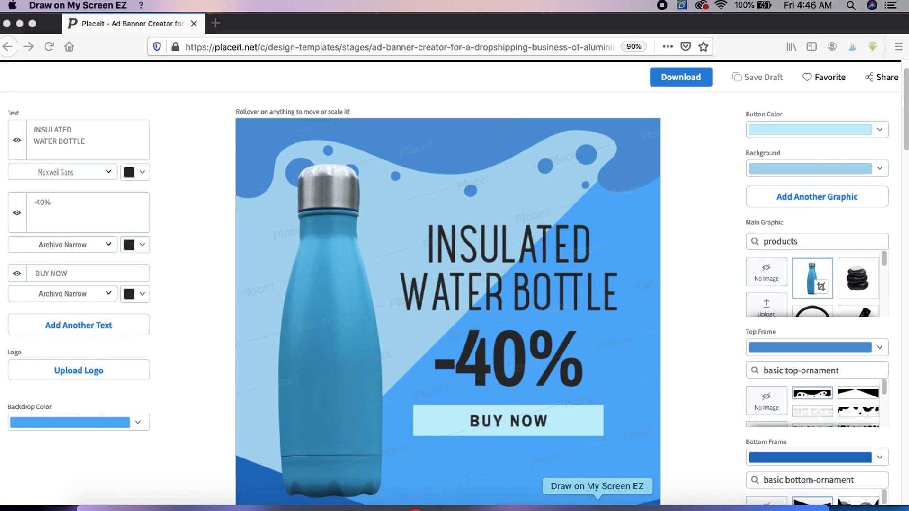
# Step: Examine the banner editor's text, logo, backdrop color, button color, background and main graphic options
pyautogui.moveTo(14, 92)
pyautogui.mouseDown()
pyautogui.moveTo(2, 97)
pyautogui.moveTo(32, 105)
pyautogui.mouseUp()
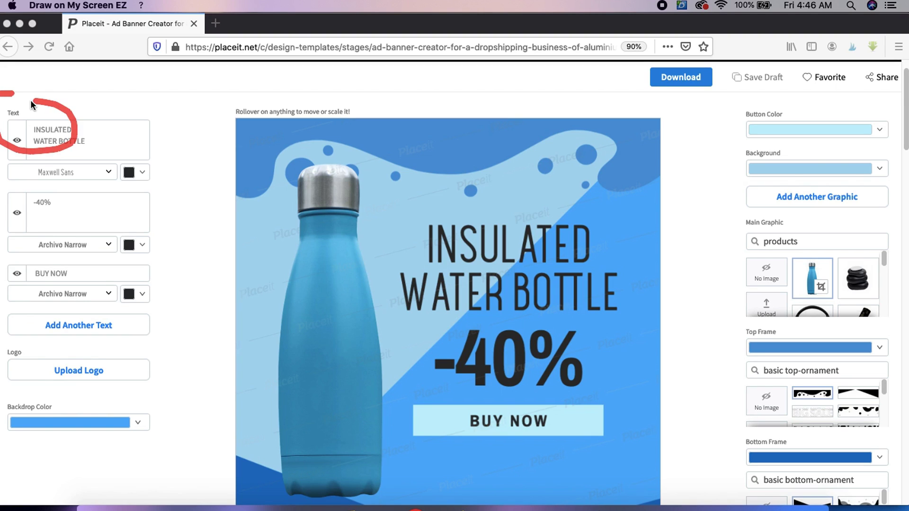
pyautogui.moveTo(19, 334)
pyautogui.mouseDown()
pyautogui.moveTo(16, 379)
pyautogui.moveTo(16, 339)
pyautogui.mouseUp()
pyautogui.moveTo(31, 381)
pyautogui.mouseDown()
pyautogui.moveTo(7, 388)
pyautogui.moveTo(35, 383)
pyautogui.mouseUp()
pyautogui.moveTo(738, 103)
pyautogui.mouseDown()
pyautogui.moveTo(776, 107)
pyautogui.moveTo(822, 165)
pyautogui.moveTo(778, 205)
pyautogui.moveTo(834, 245)
pyautogui.mouseUp()
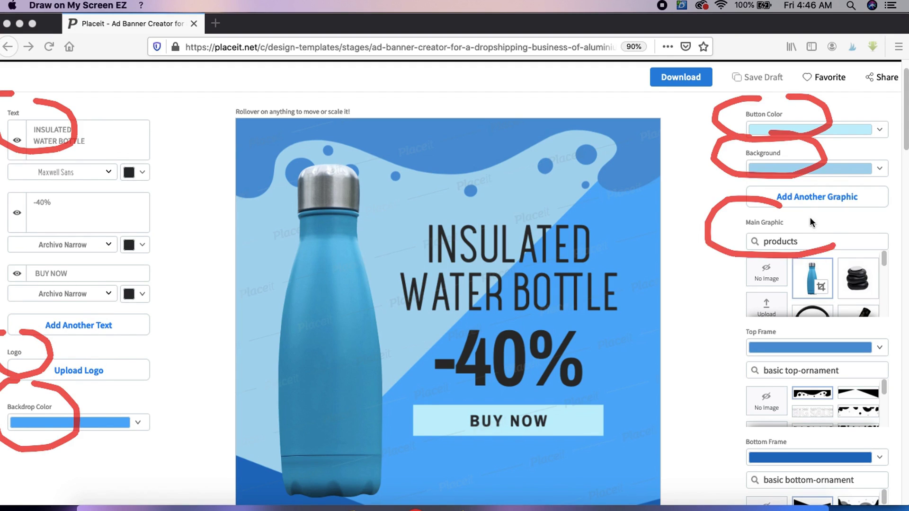
pyautogui.press('Escape')
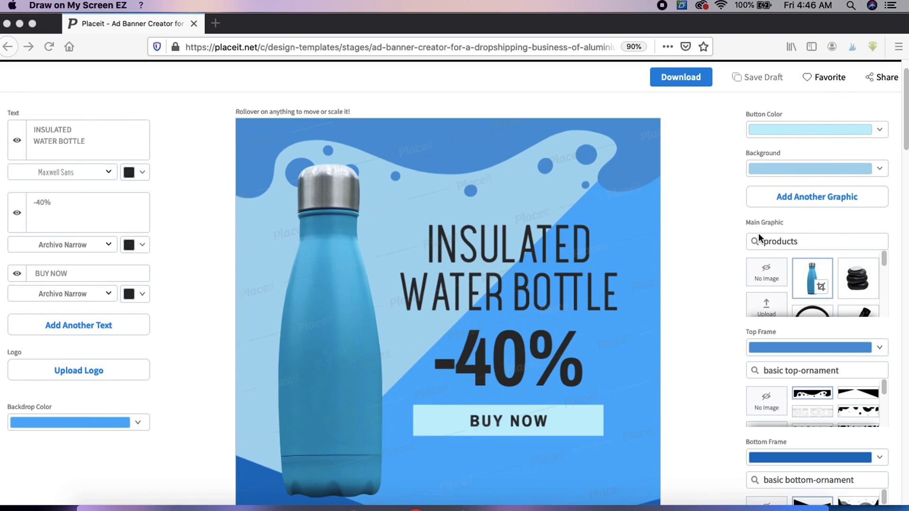
# Step: Replace the main graphic with the uploaded corgi phone case image, enlarged to nearly fill the crop frame, and crop it
pyautogui.moveTo(783, 340); pyautogui.dragTo(751, 333)
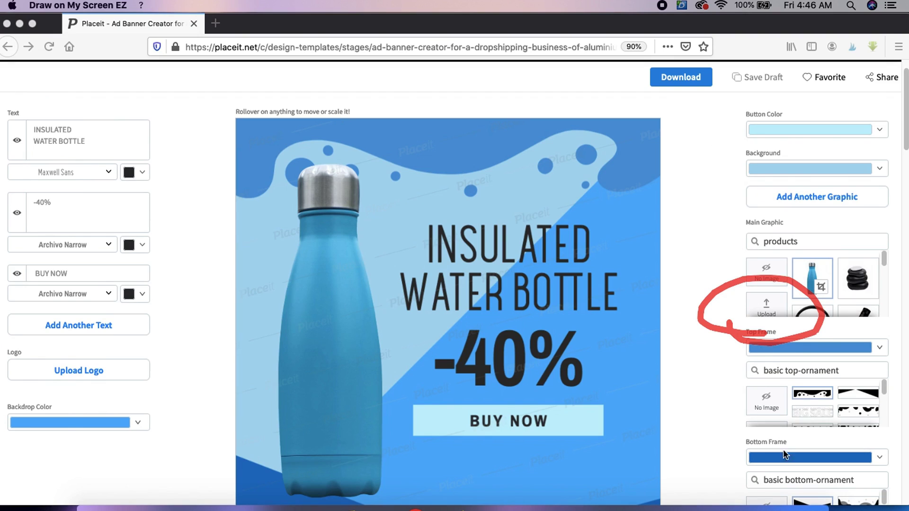
pyautogui.press('Escape')
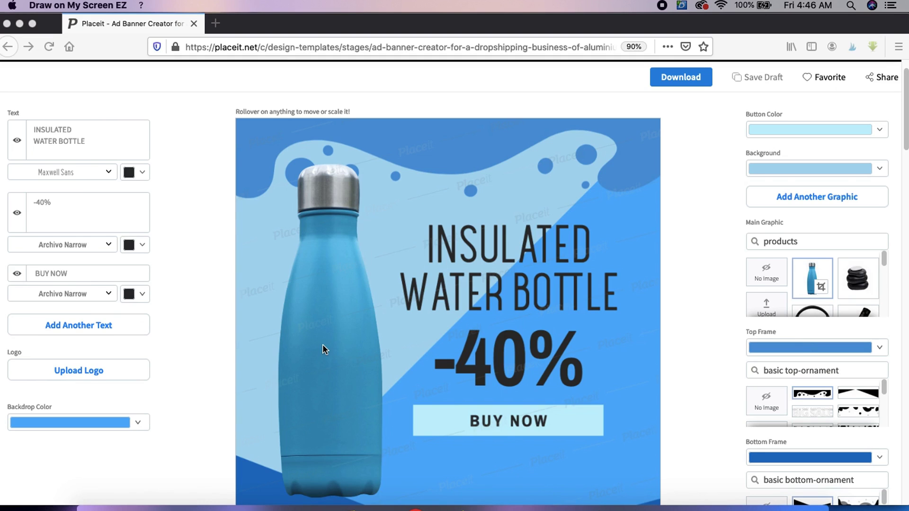
pyautogui.scroll(-3, 755, 242)
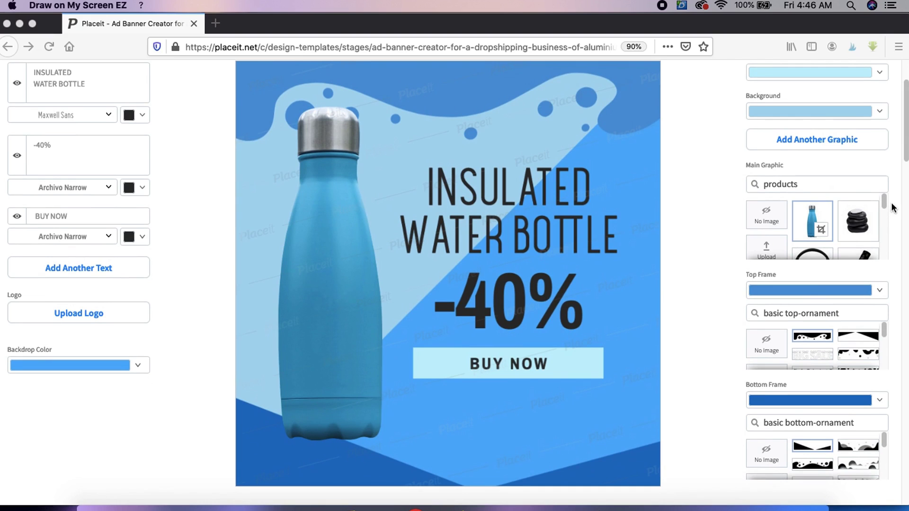
pyautogui.click(886, 206)
pyautogui.scroll(-2, 805, 222)
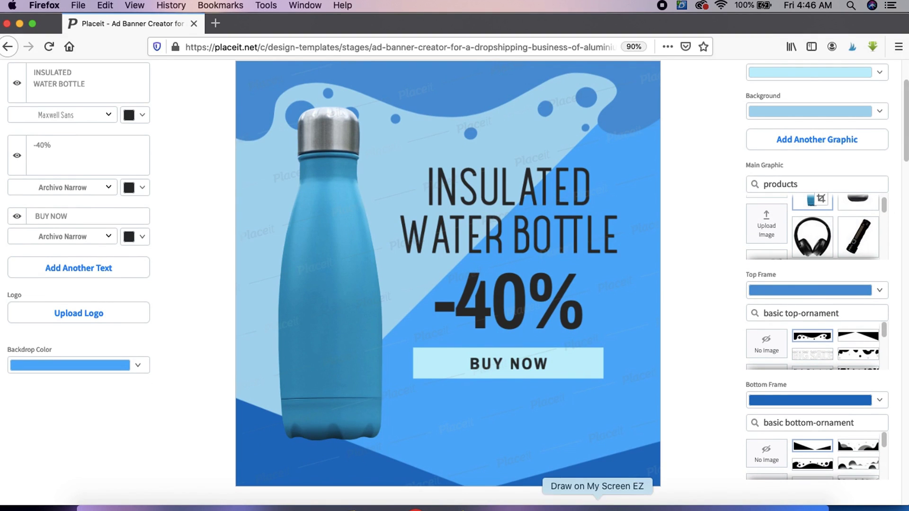
pyautogui.click(597, 505)
pyautogui.moveTo(714, 208)
pyautogui.mouseDown()
pyautogui.moveTo(760, 258)
pyautogui.moveTo(692, 232)
pyautogui.mouseUp()
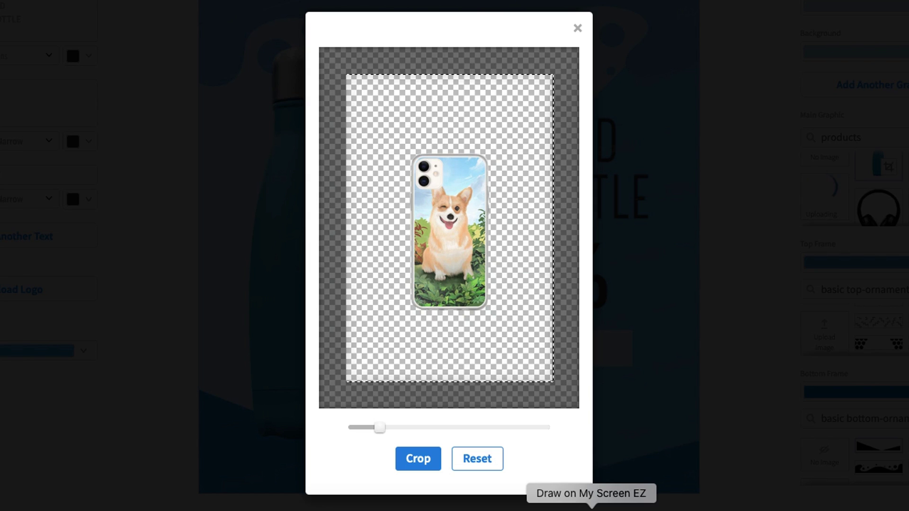
pyautogui.moveTo(382, 427); pyautogui.dragTo(413, 434)
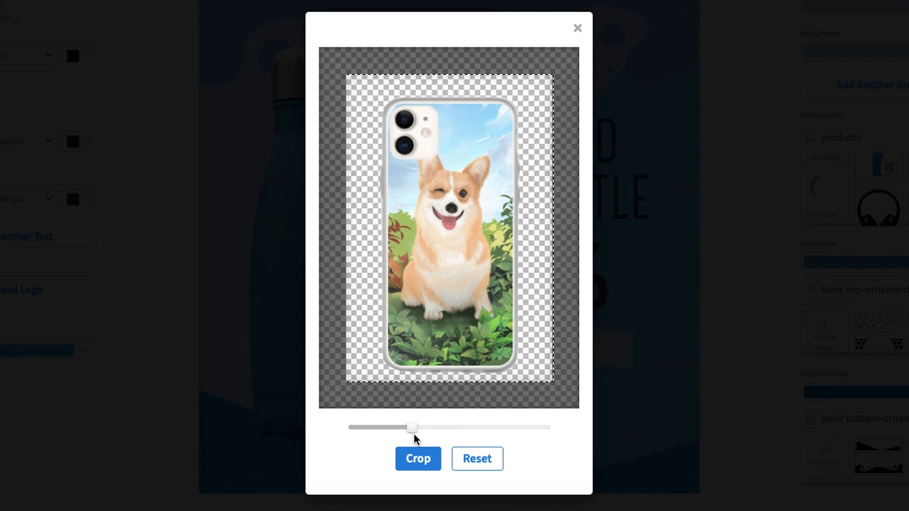
pyautogui.click(418, 458)
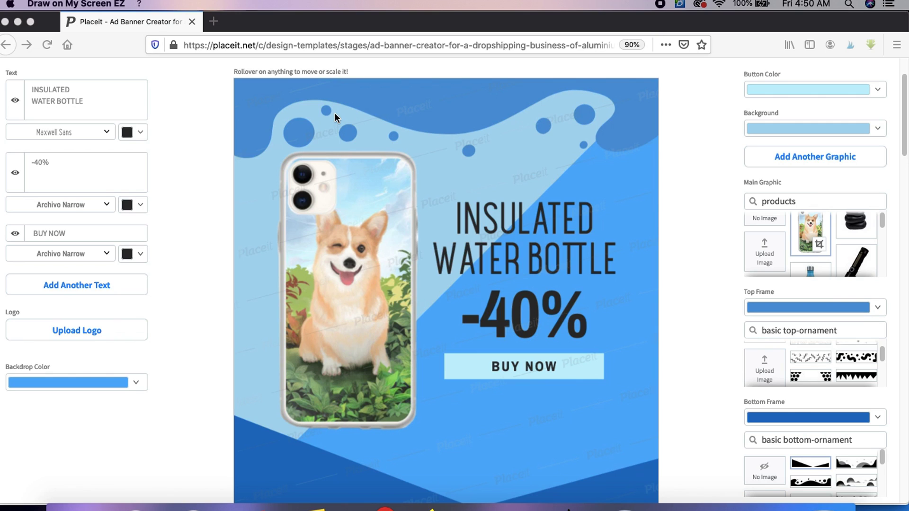
# Step: Change the banner's headline text to "GET THIS CORGI IPHONE CASE"
pyautogui.moveTo(516, 165)
pyautogui.mouseDown()
pyautogui.moveTo(430, 253)
pyautogui.moveTo(580, 122)
pyautogui.mouseUp()
pyautogui.moveTo(24, 65)
pyautogui.mouseDown()
pyautogui.moveTo(7, 65)
pyautogui.moveTo(1, 135)
pyautogui.mouseUp()
pyautogui.moveTo(1, 230); pyautogui.dragTo(18, 233)
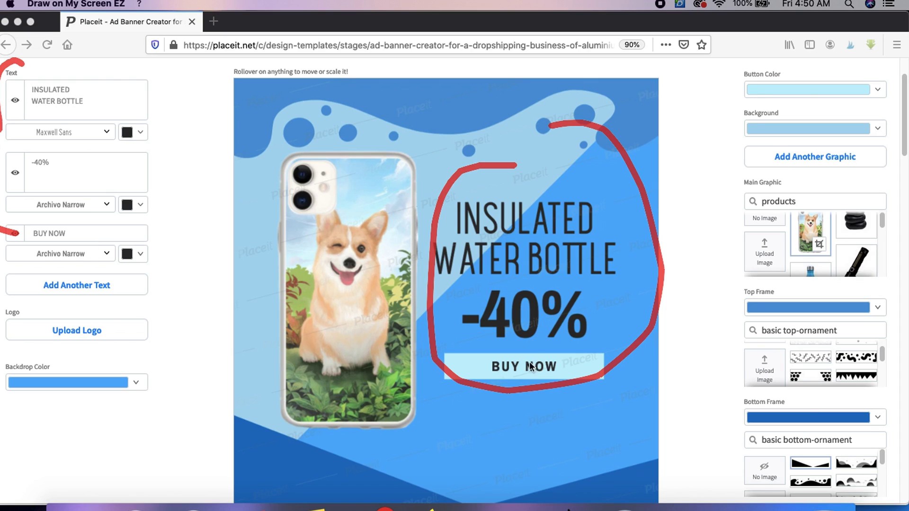
pyautogui.press('Escape')
pyautogui.click(88, 103)
pyautogui.click(112, 98)
pyautogui.tripleClick(123, 94)
pyautogui.write('GET')
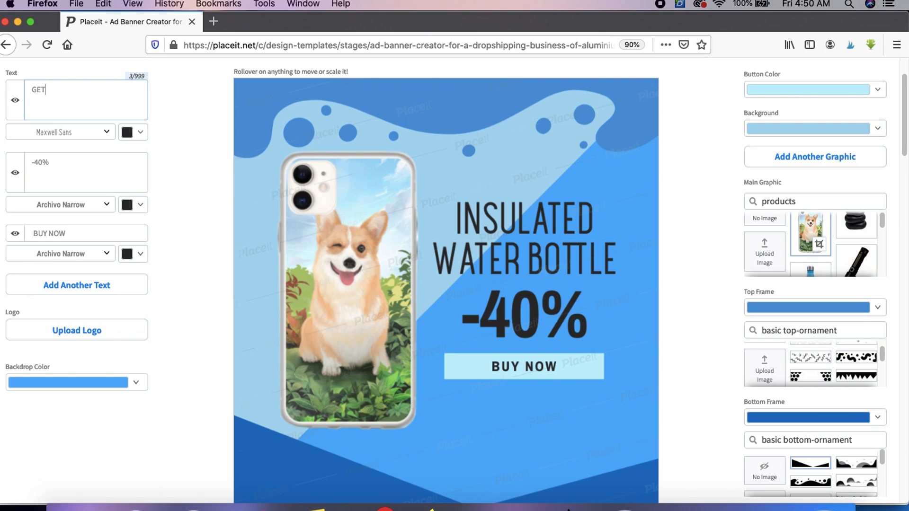
pyautogui.write(' IT ')
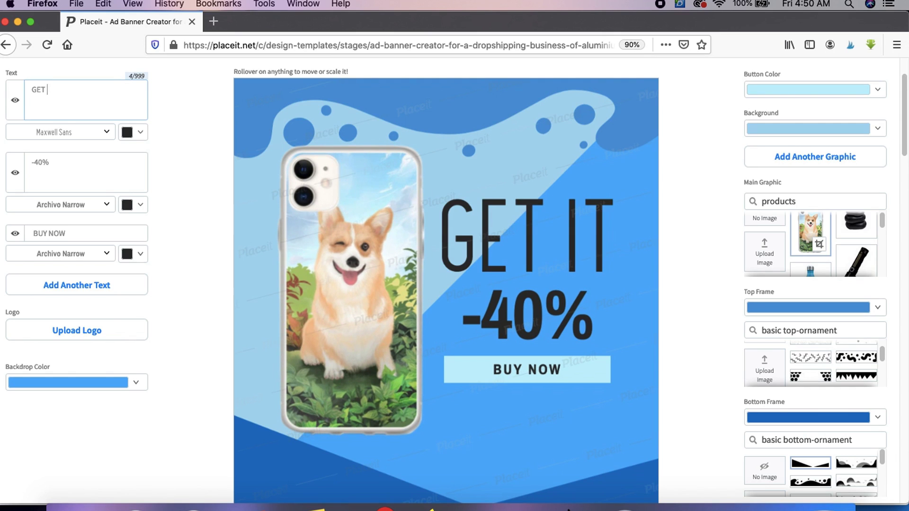
pyautogui.write('S COR')
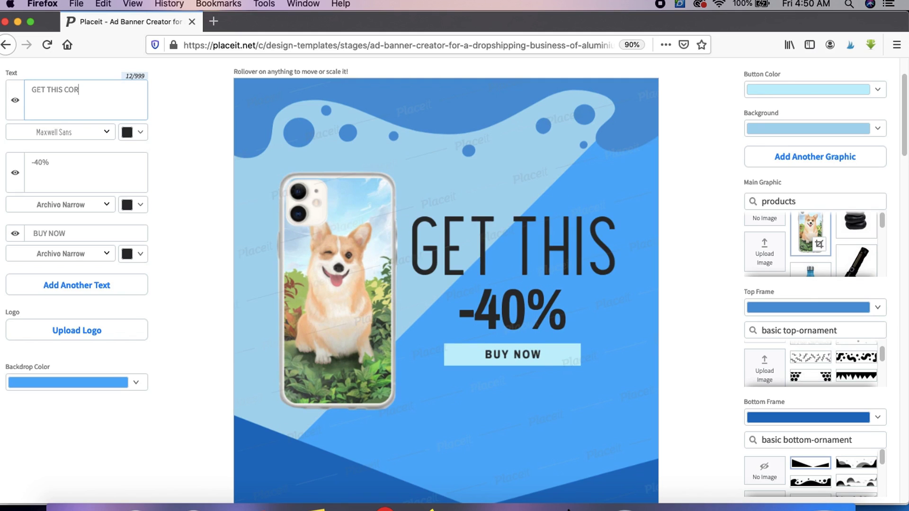
pyautogui.write('GI IPHONE CASE')
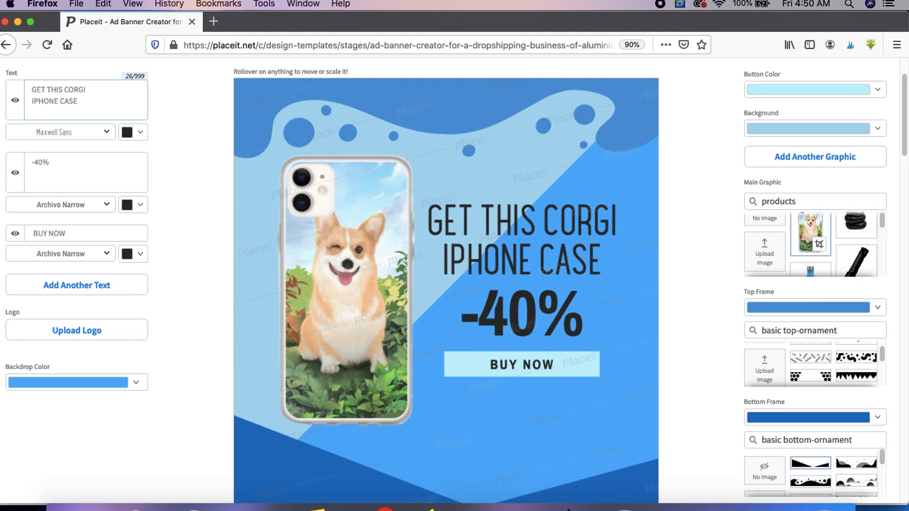
# Step: Change the discount text to "50% OFF" and the button text to "BUY NOW!"
pyautogui.moveTo(32, 162); pyautogui.dragTo(139, 153)
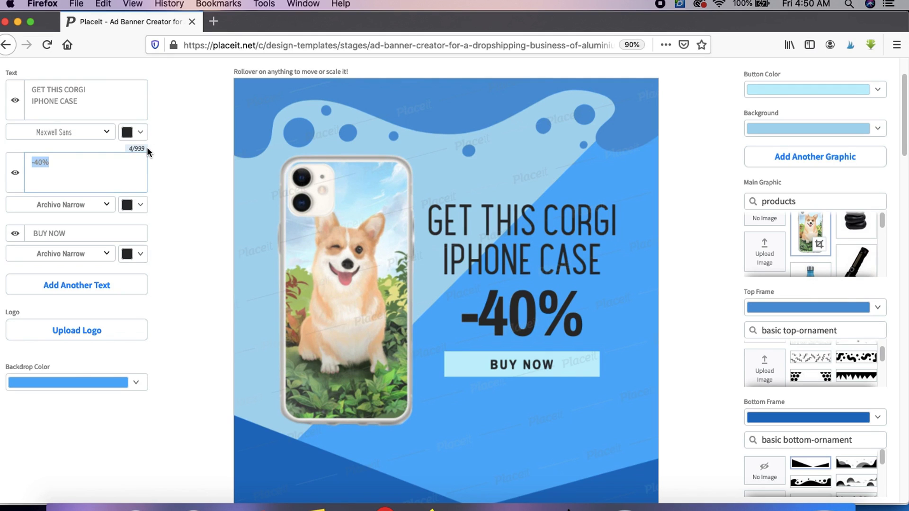
pyautogui.write('50')
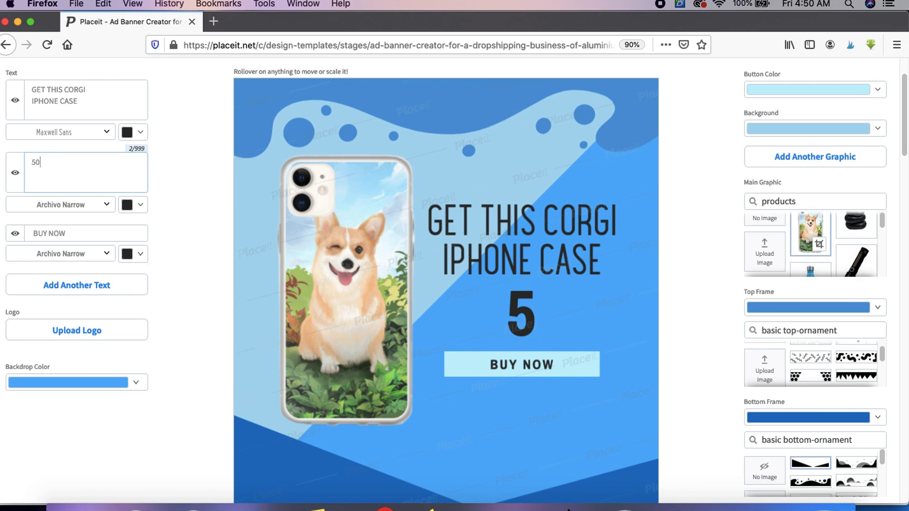
pyautogui.write('% OFF')
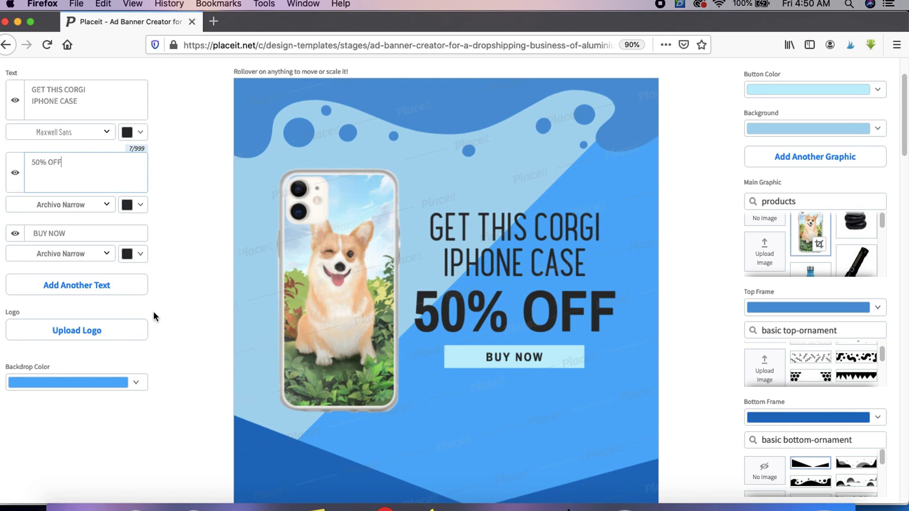
pyautogui.click(87, 240)
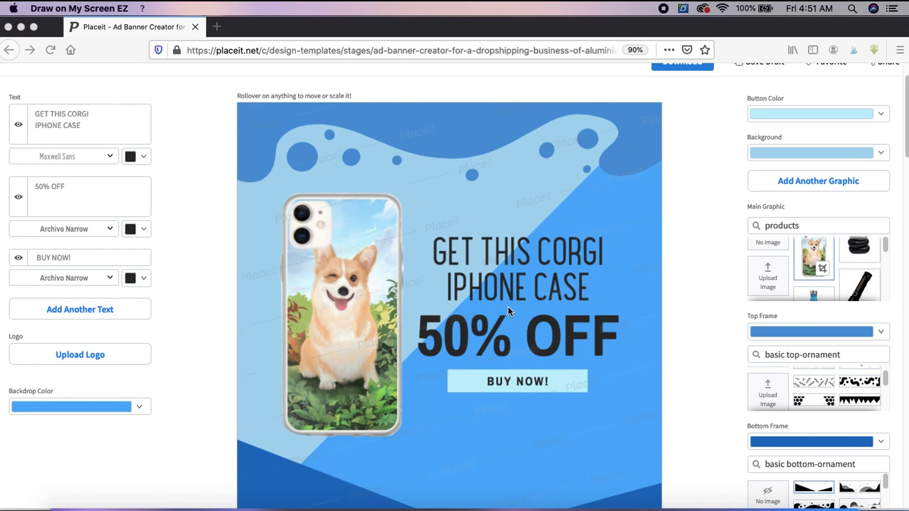
# Step: Set the banner's backdrop color to a medium green
pyautogui.scroll(-1, 507, 305)
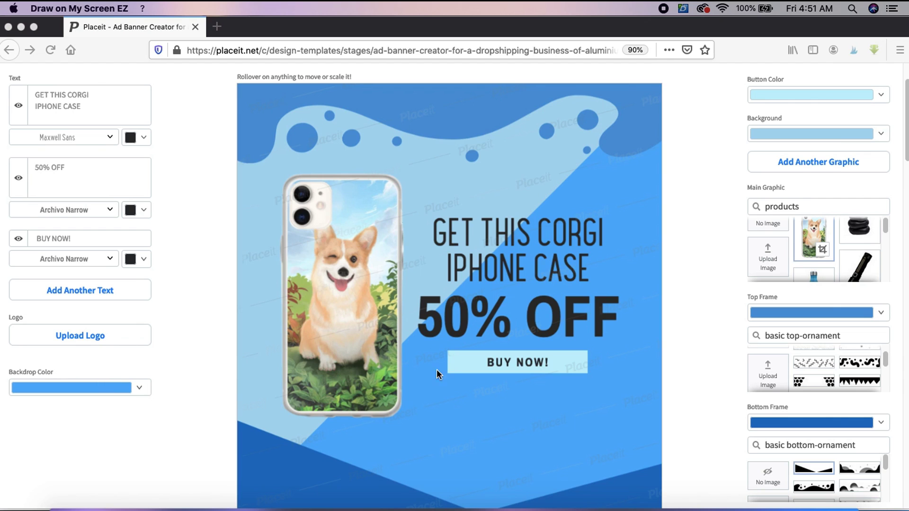
pyautogui.click(137, 391)
pyautogui.click(137, 391)
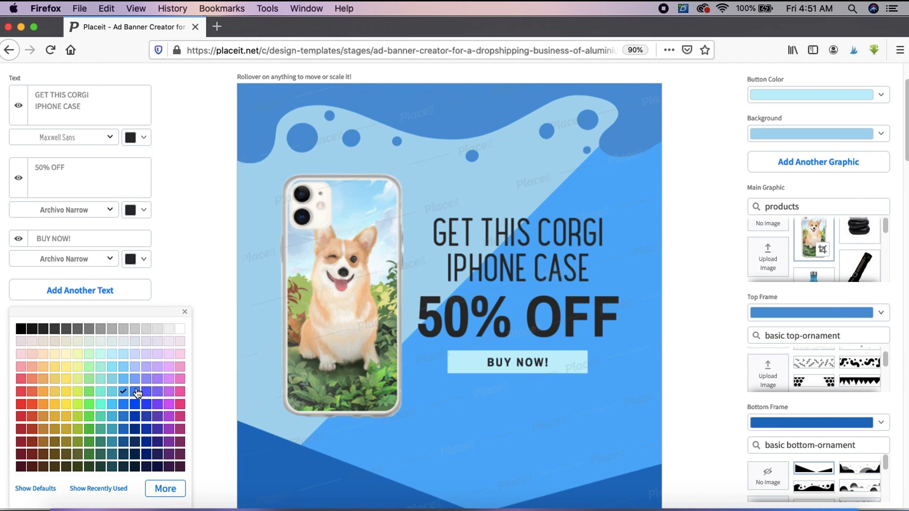
pyautogui.click(90, 430)
pyautogui.click(182, 291)
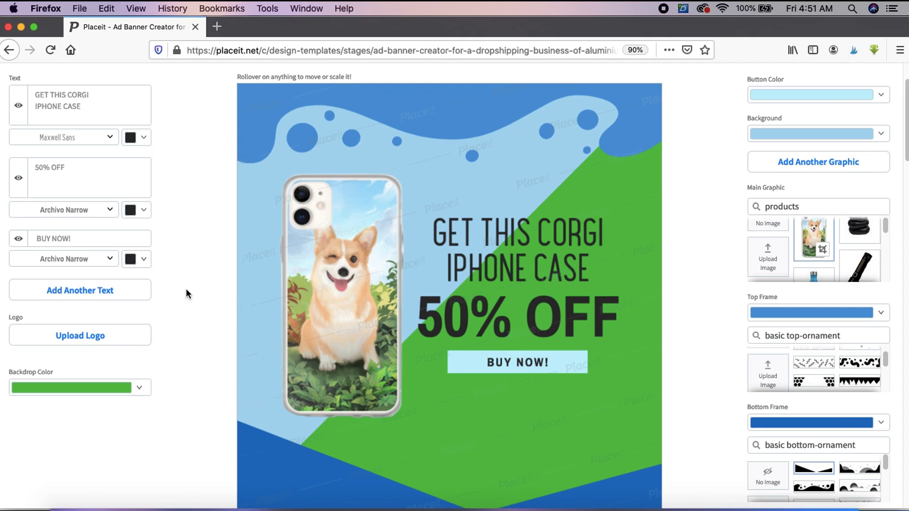
# Step: Set the banner's background color to a light green
pyautogui.hotkey('ctrl', 'shift', 'd')
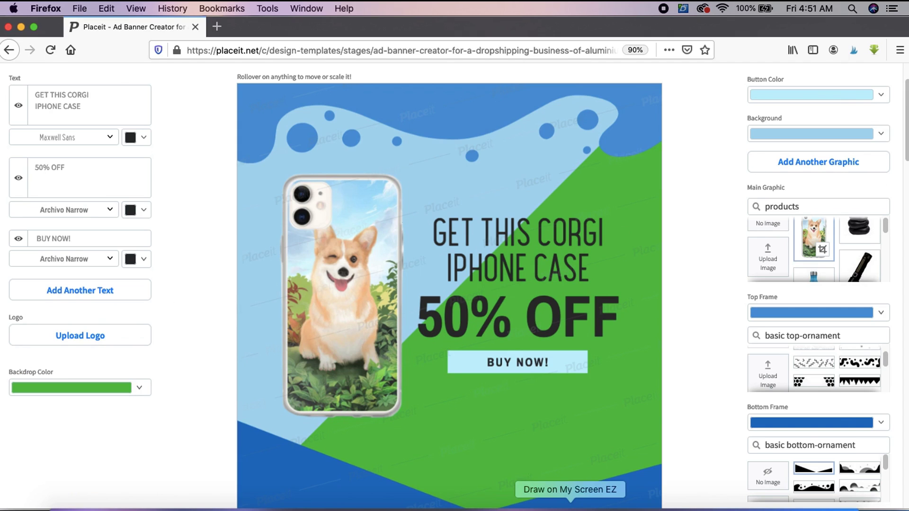
pyautogui.moveTo(736, 78)
pyautogui.mouseDown()
pyautogui.moveTo(830, 68)
pyautogui.moveTo(749, 97)
pyautogui.moveTo(802, 142)
pyautogui.moveTo(731, 107)
pyautogui.mouseUp()
pyautogui.click(782, 134)
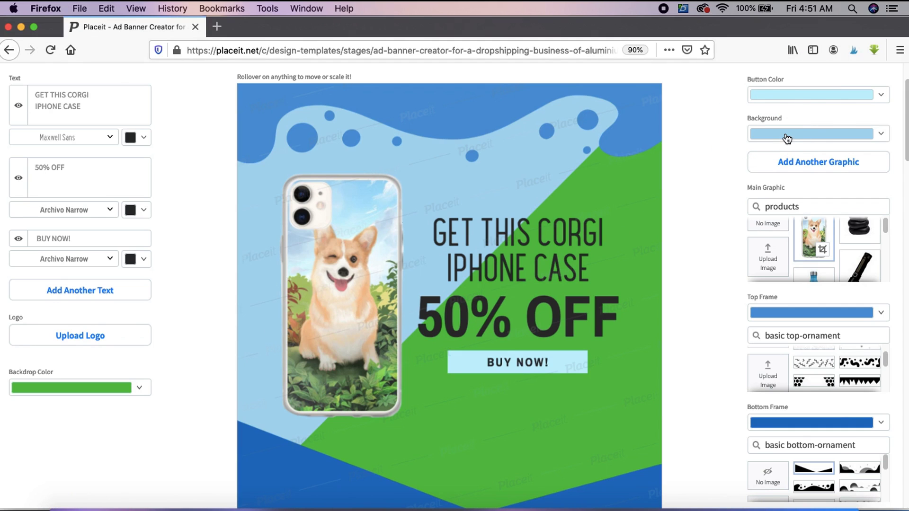
pyautogui.click(782, 134)
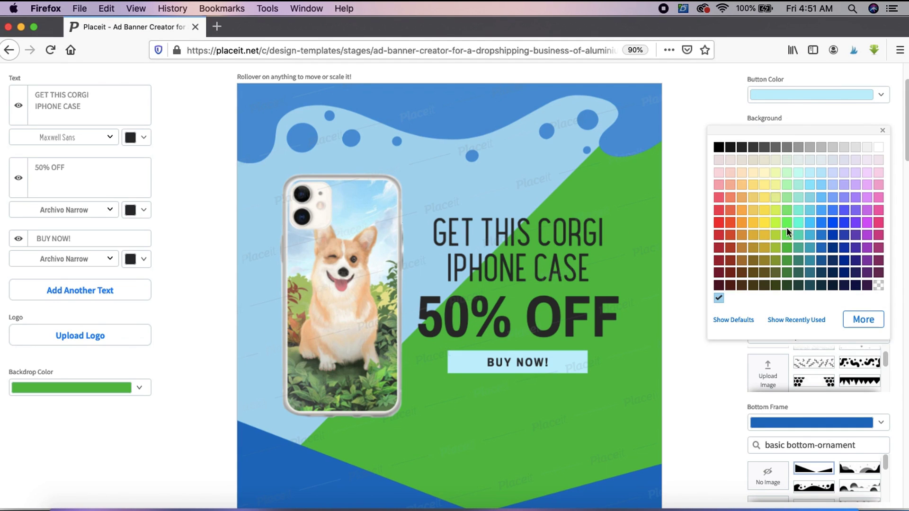
pyautogui.click(786, 186)
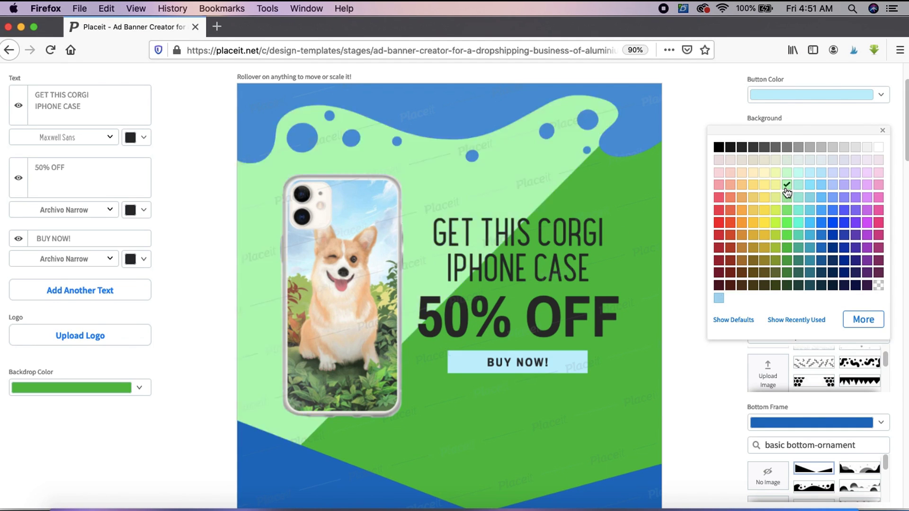
pyautogui.click(675, 199)
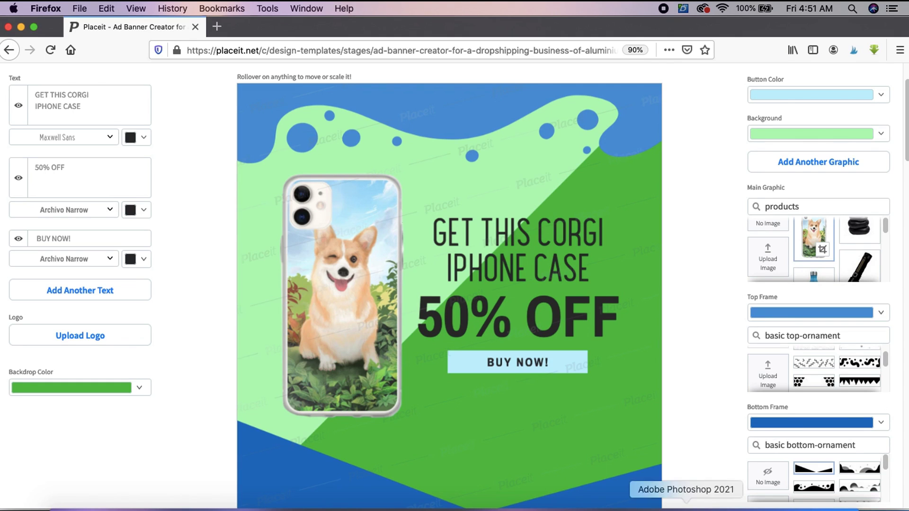
# Step: Set both the top frame and bottom frame colors to dark green
pyautogui.click(567, 507)
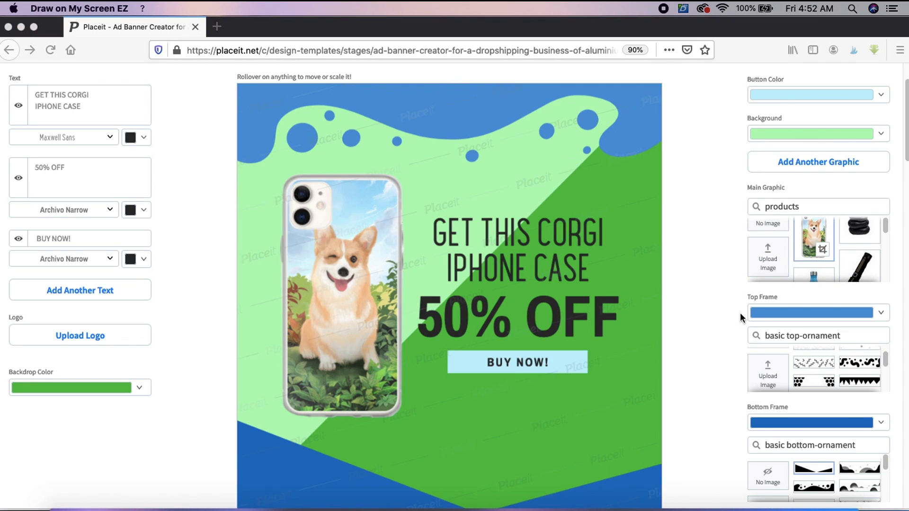
pyautogui.moveTo(746, 313); pyautogui.dragTo(723, 290)
pyautogui.moveTo(731, 413); pyautogui.dragTo(753, 440)
pyautogui.moveTo(815, 430); pyautogui.dragTo(728, 379)
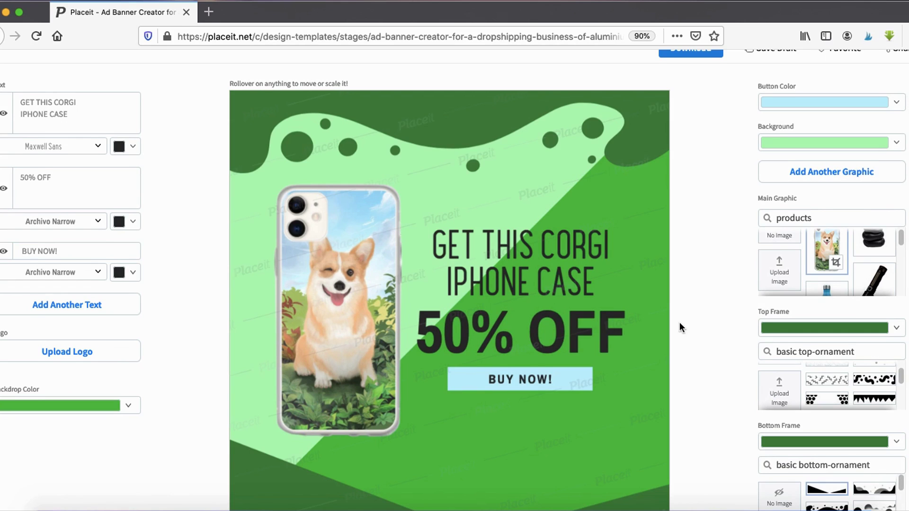
# Step: Change the button color behind "BUY NOW!" to a bright sky blue
pyautogui.scroll(1, 679, 321)
pyautogui.click(574, 509)
pyautogui.moveTo(484, 357)
pyautogui.mouseDown()
pyautogui.moveTo(608, 428)
pyautogui.moveTo(448, 382)
pyautogui.mouseUp()
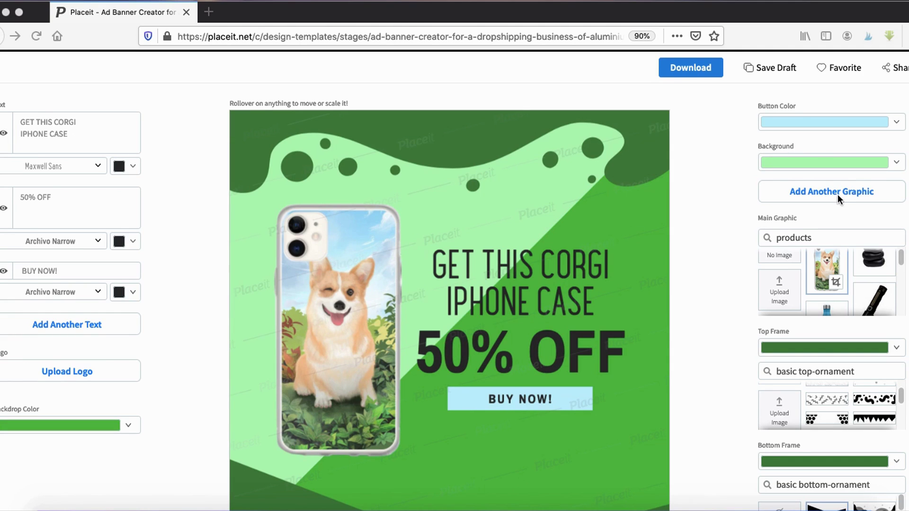
pyautogui.click(770, 122)
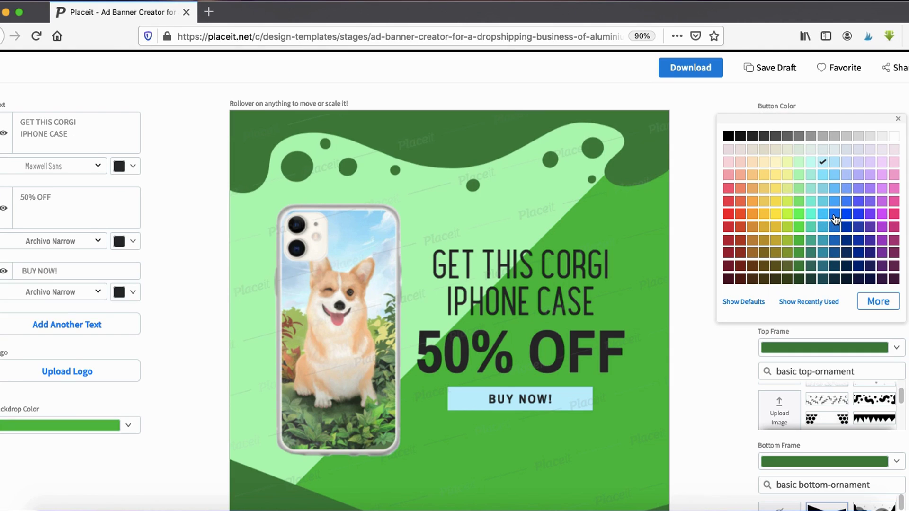
pyautogui.click(835, 215)
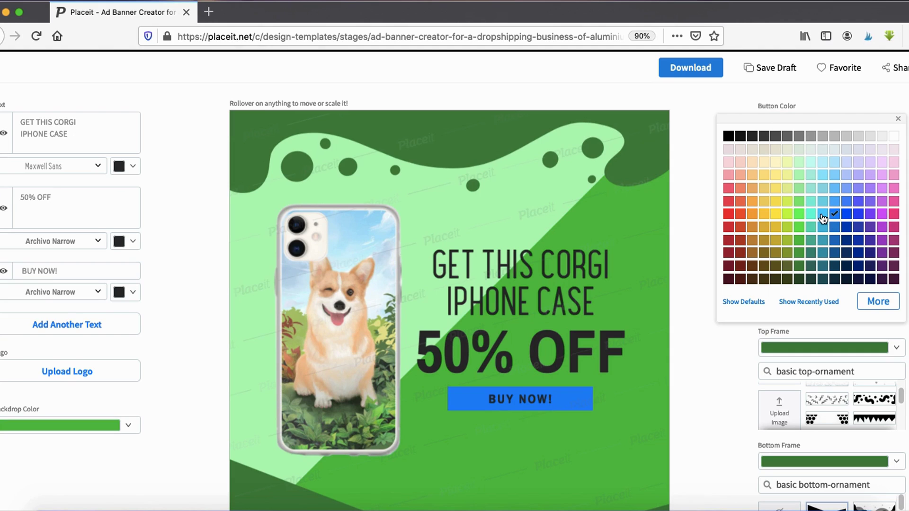
pyautogui.click(822, 216)
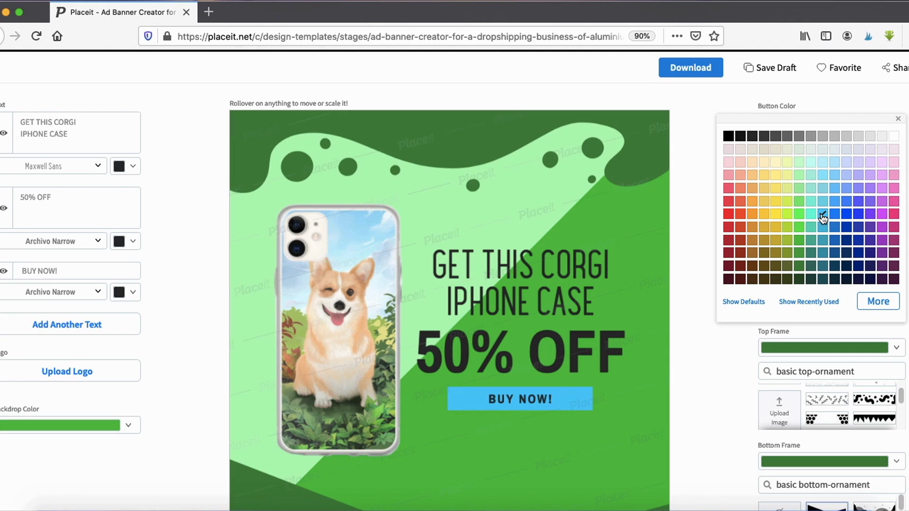
pyautogui.click(703, 370)
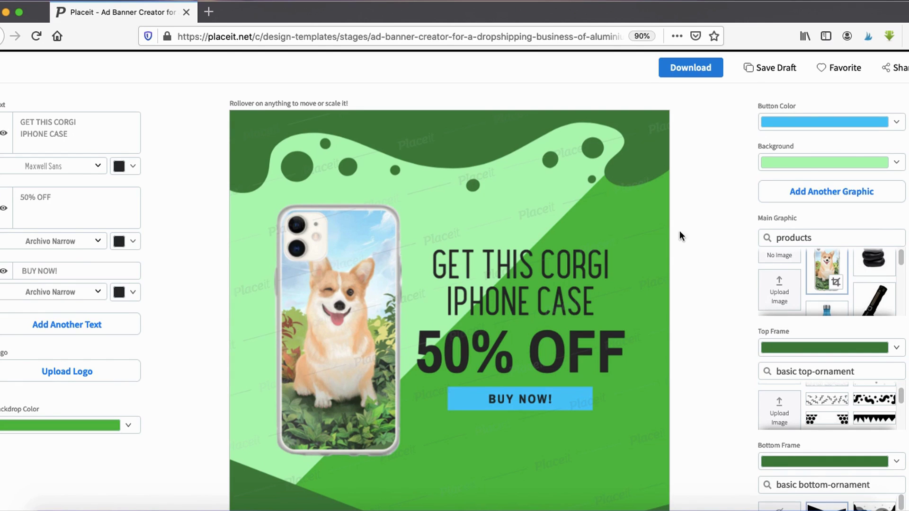
# Step: Shift the phone case graphic left and enlarge it, enlarge the headline, and move the discount text and button to the right
pyautogui.scroll(-3, 552, 308)
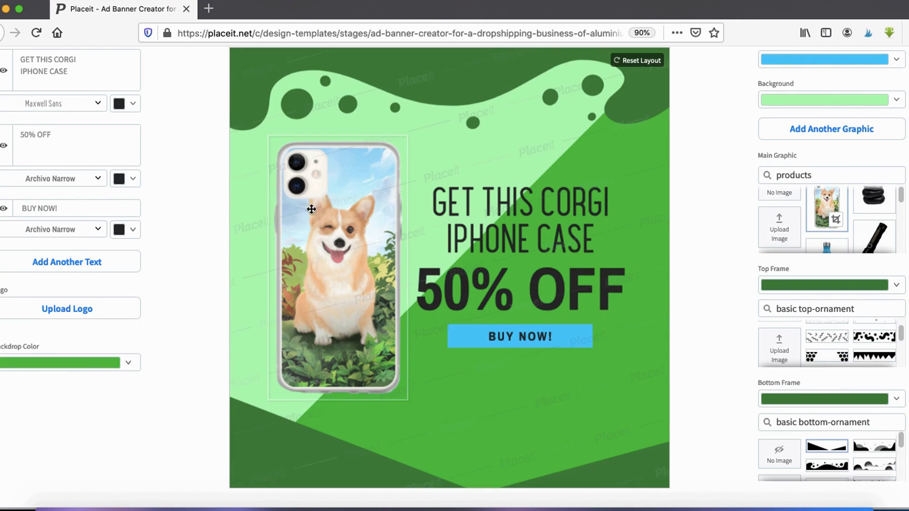
pyautogui.moveTo(321, 223); pyautogui.dragTo(295, 207)
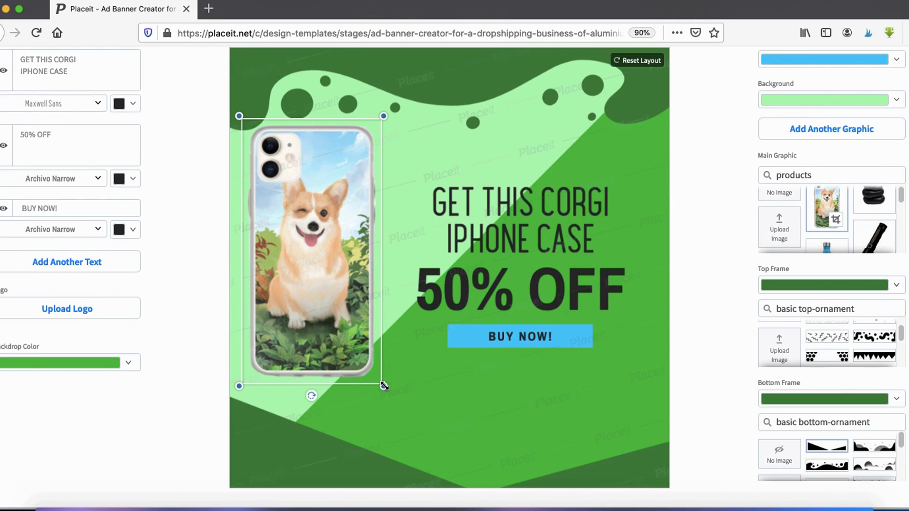
pyautogui.moveTo(384, 385); pyautogui.dragTo(413, 443)
pyautogui.moveTo(339, 349); pyautogui.dragTo(346, 323)
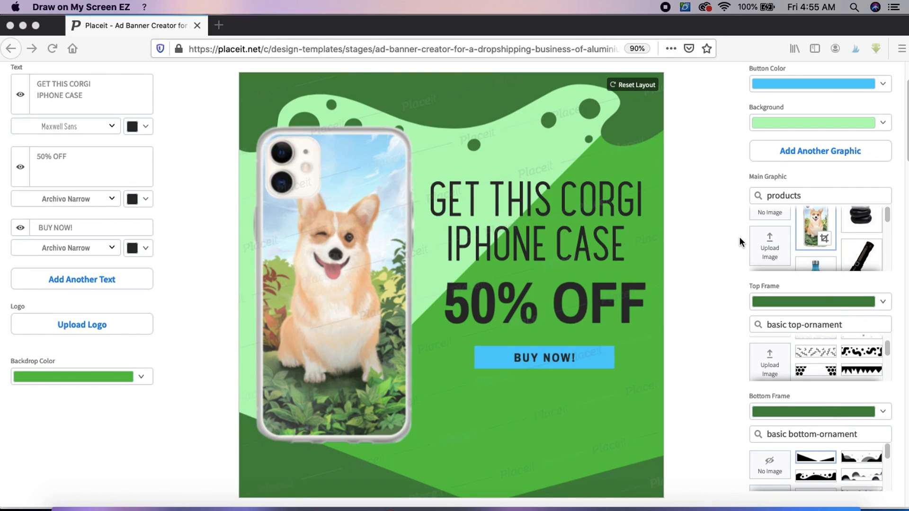
pyautogui.scroll(3, 688, 234)
pyautogui.moveTo(638, 138)
pyautogui.mouseDown()
pyautogui.moveTo(738, 156)
pyautogui.moveTo(640, 161)
pyautogui.mouseUp()
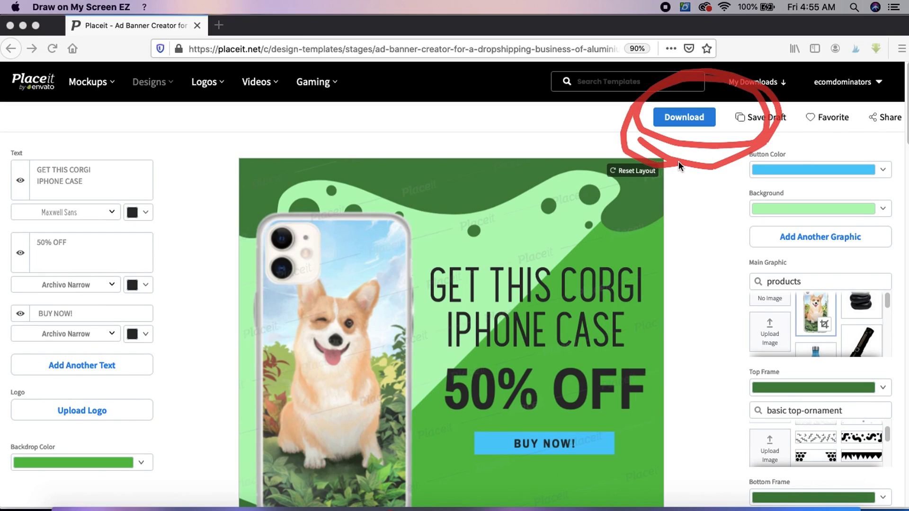
pyautogui.press('Escape')
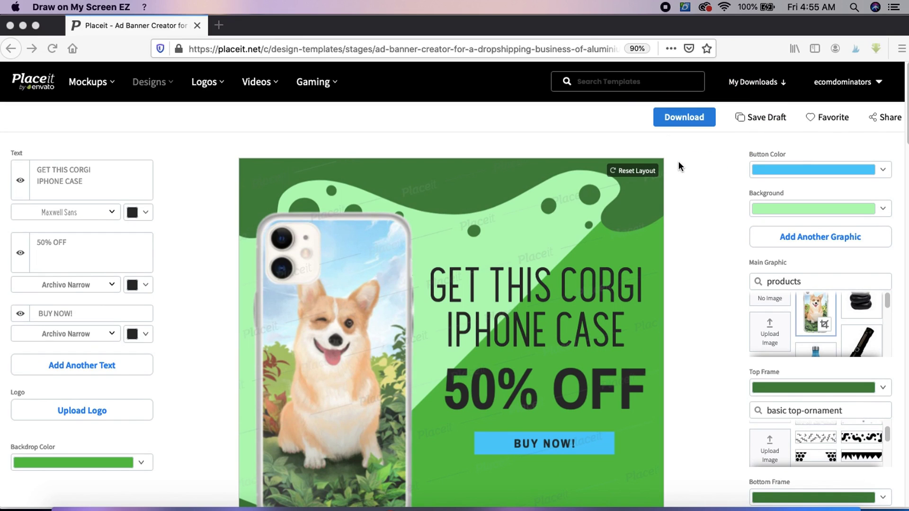
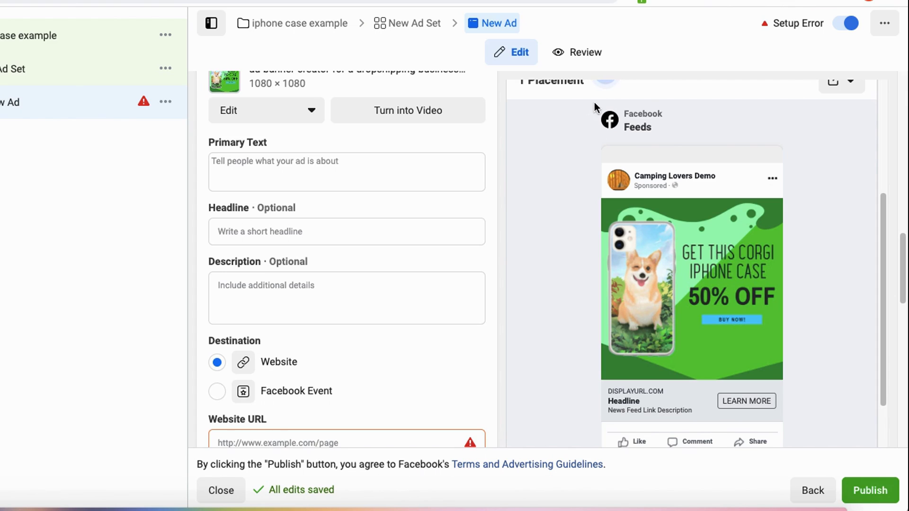
pyautogui.moveTo(668, 93); pyautogui.dragTo(518, 289)
pyautogui.moveTo(517, 354)
pyautogui.mouseDown()
pyautogui.moveTo(647, 435)
pyautogui.moveTo(839, 261)
pyautogui.moveTo(627, 91)
pyautogui.mouseUp()
pyautogui.scroll(1, 592, 334)
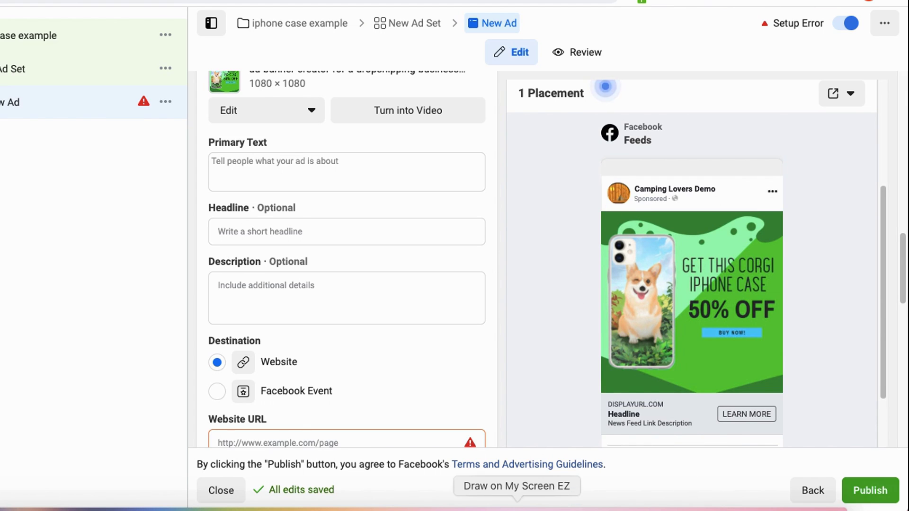
pyautogui.moveTo(203, 160); pyautogui.dragTo(274, 163)
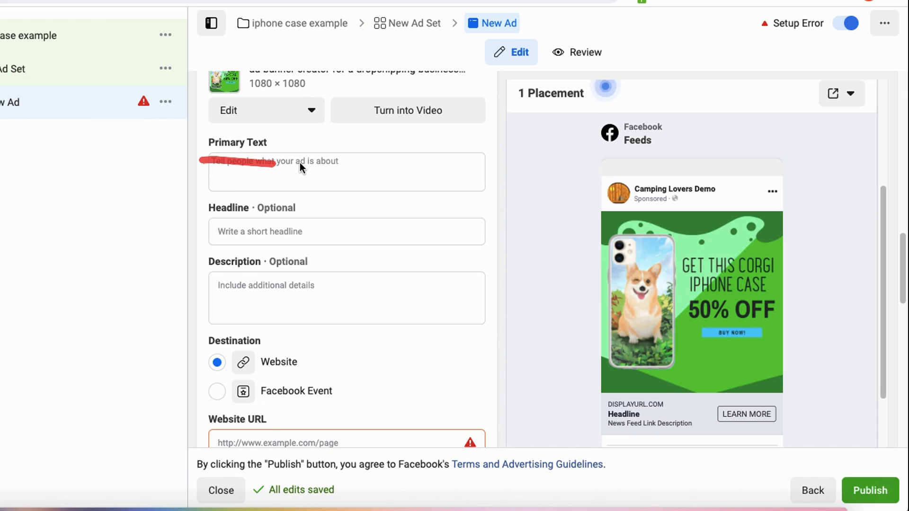
pyautogui.moveTo(189, 219); pyautogui.dragTo(258, 228)
pyautogui.moveTo(185, 275); pyautogui.dragTo(294, 294)
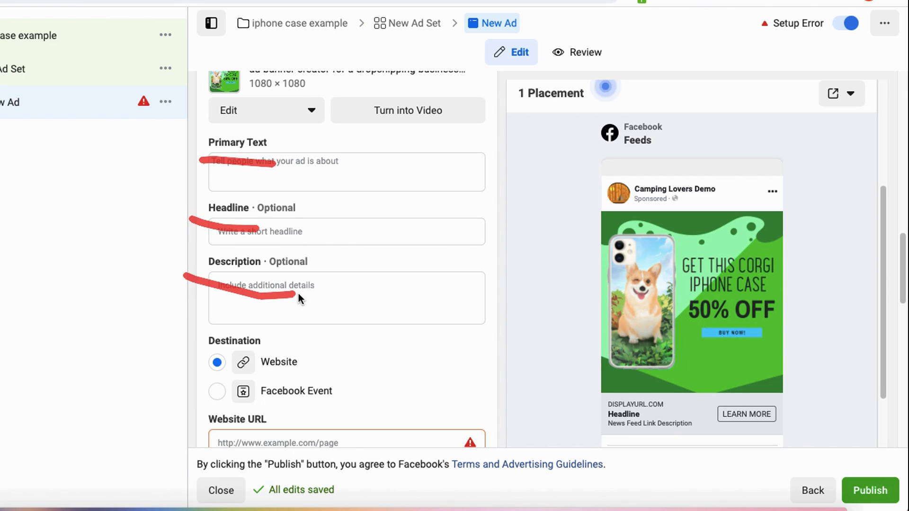
pyautogui.moveTo(196, 379); pyautogui.dragTo(314, 376)
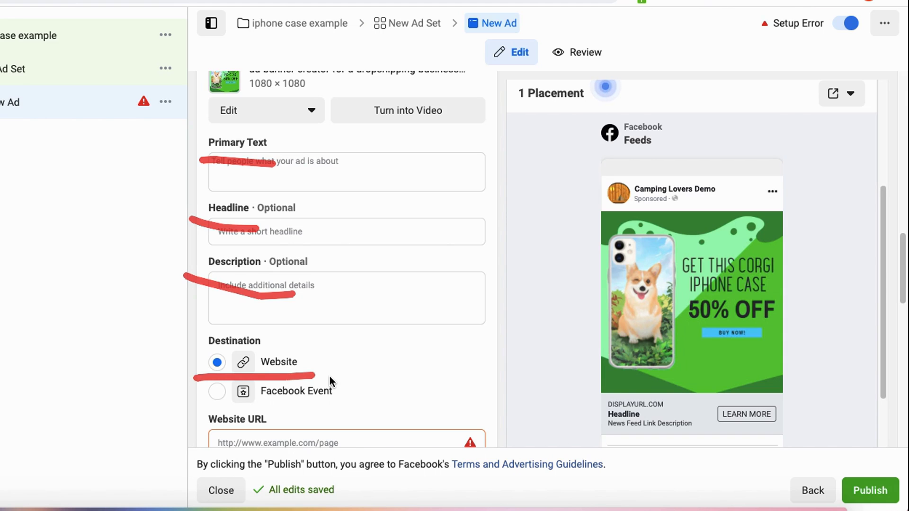
pyautogui.moveTo(236, 124)
pyautogui.mouseDown()
pyautogui.moveTo(166, 161)
pyautogui.moveTo(118, 115)
pyautogui.mouseUp()
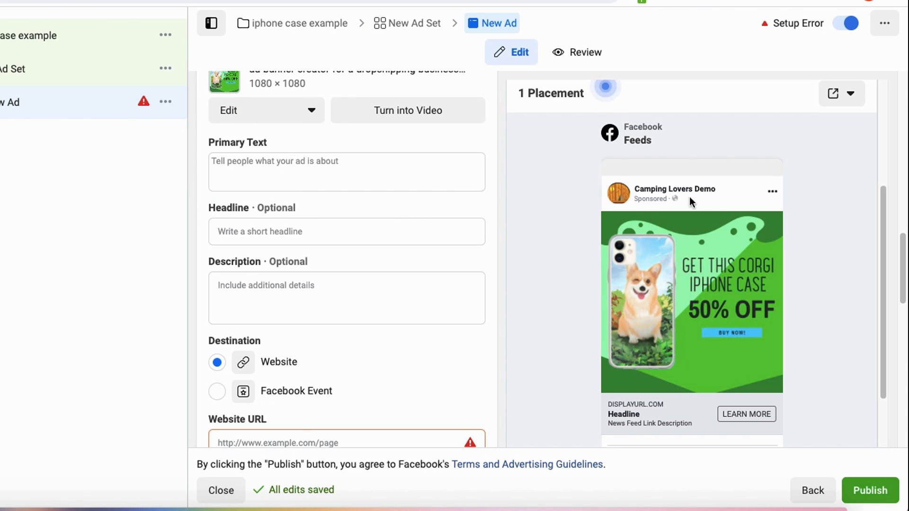
pyautogui.moveTo(594, 206)
pyautogui.mouseDown()
pyautogui.moveTo(723, 230)
pyautogui.moveTo(818, 215)
pyautogui.moveTo(612, 198)
pyautogui.mouseUp()
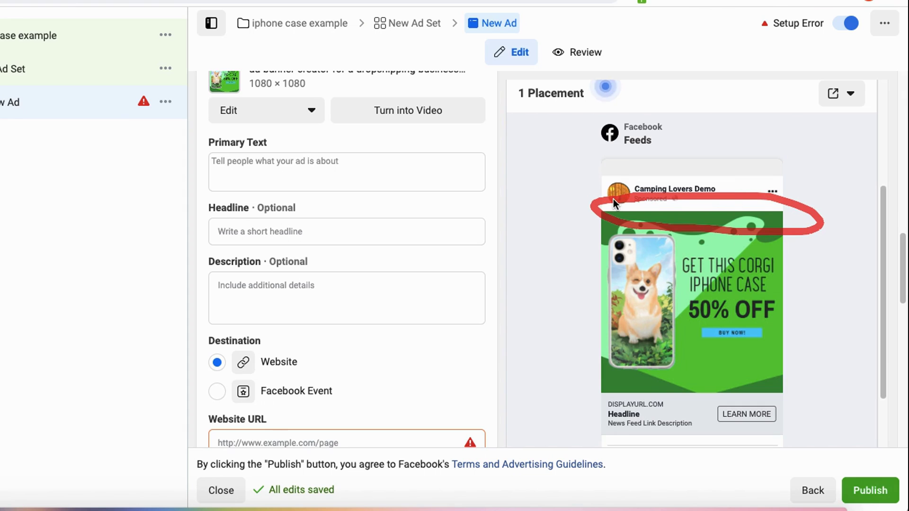
# Step: Dismiss the text suggestions and enter "Do you love dogs?" as the ad's primary text
pyautogui.click(258, 166)
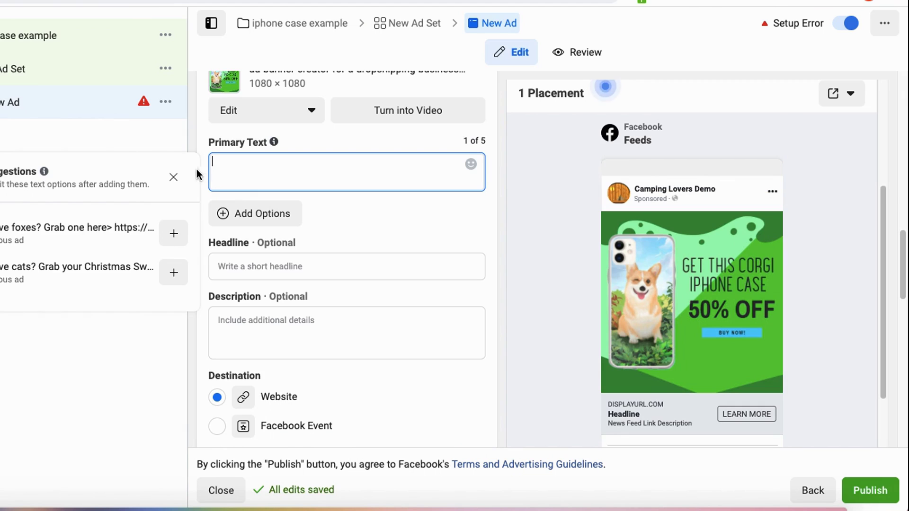
pyautogui.click(173, 177)
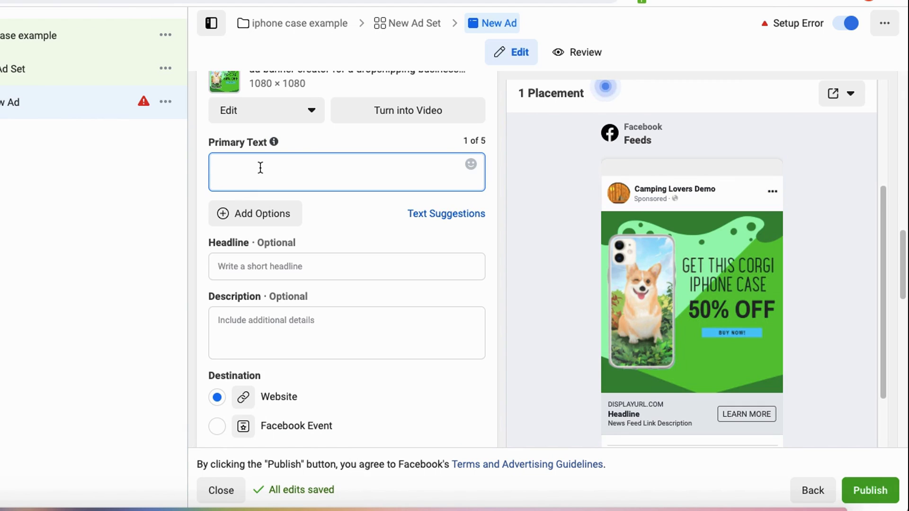
pyautogui.write('DO')
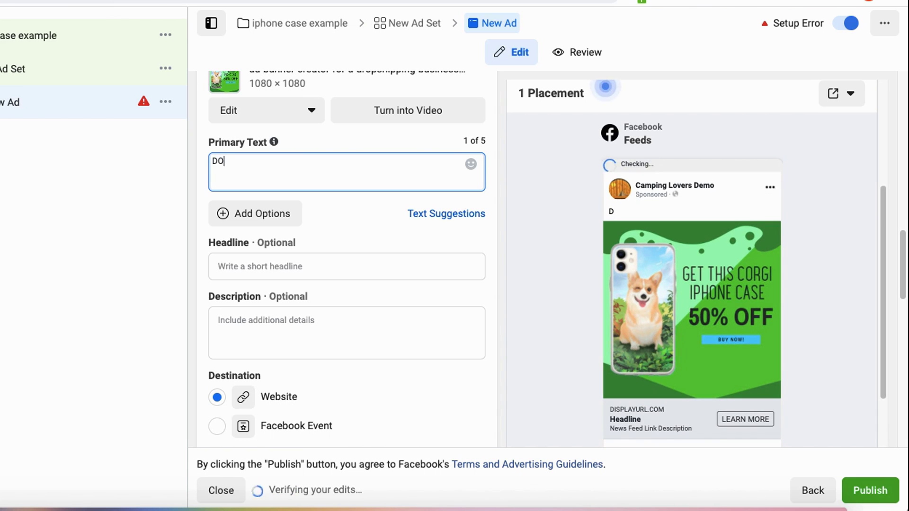
pyautogui.write('o you lovev ')
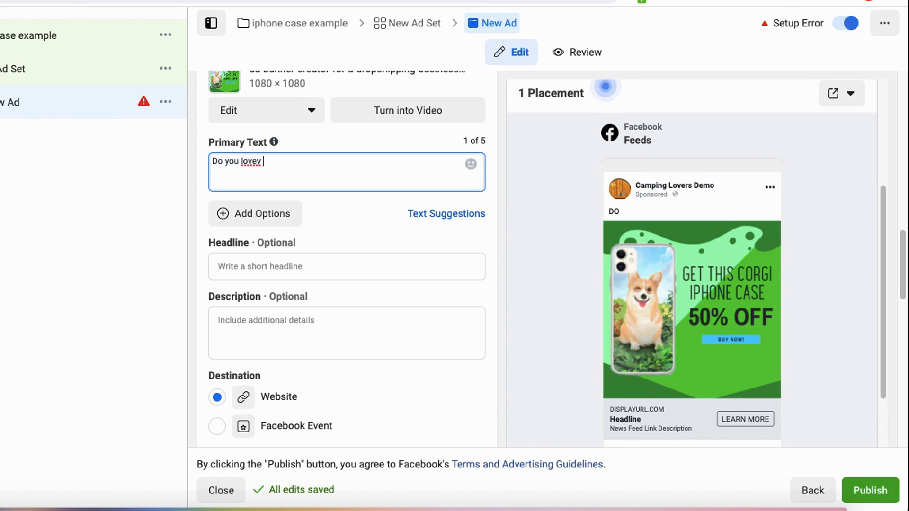
pyautogui.write('dogs')
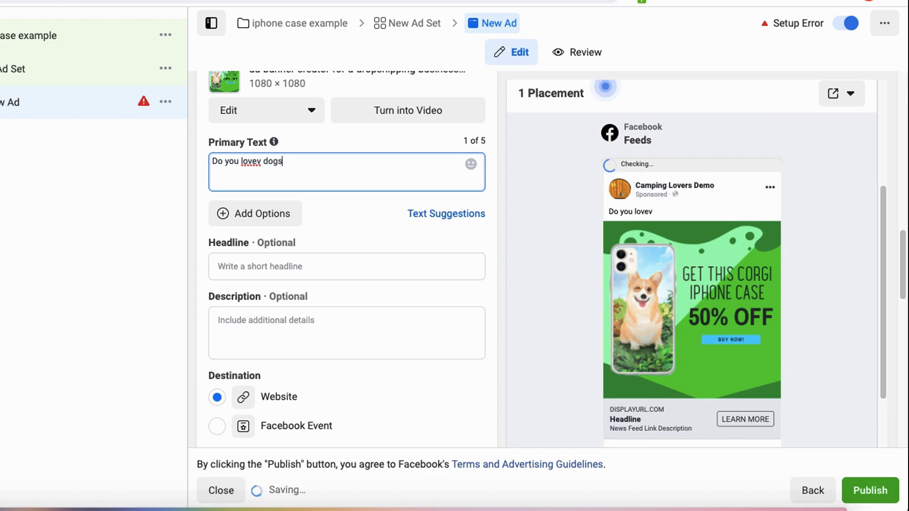
pyautogui.press('BackSpace')
pyautogui.press('BackSpace')
pyautogui.press('BackSpace')
pyautogui.press('BackSpace')
pyautogui.press('BackSpace')
pyautogui.press('BackSpace')
pyautogui.write('dogs?')
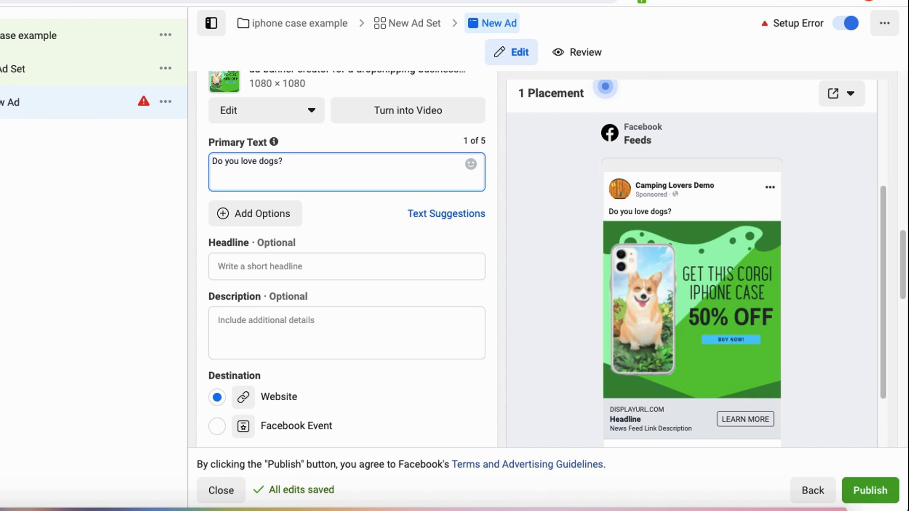
pyautogui.press('Return')
pyautogui.write('Get your iphone case now')
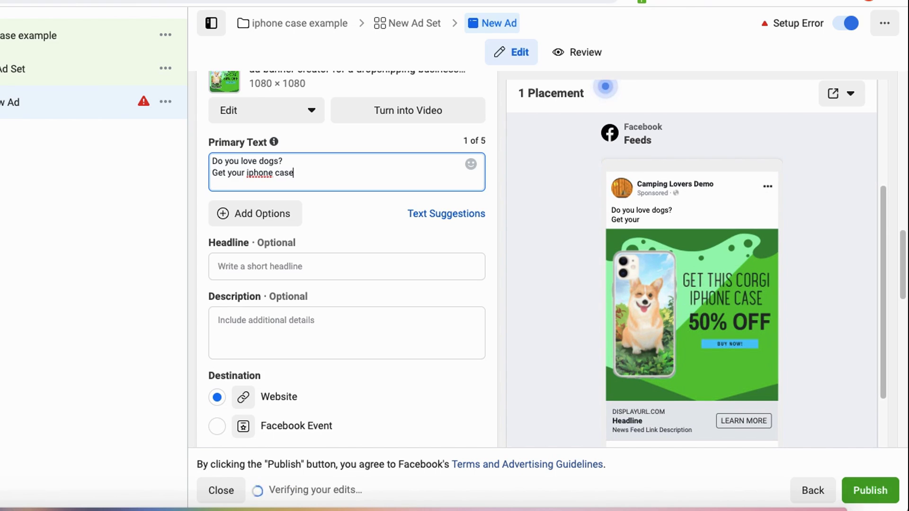
pyautogui.write('>>')
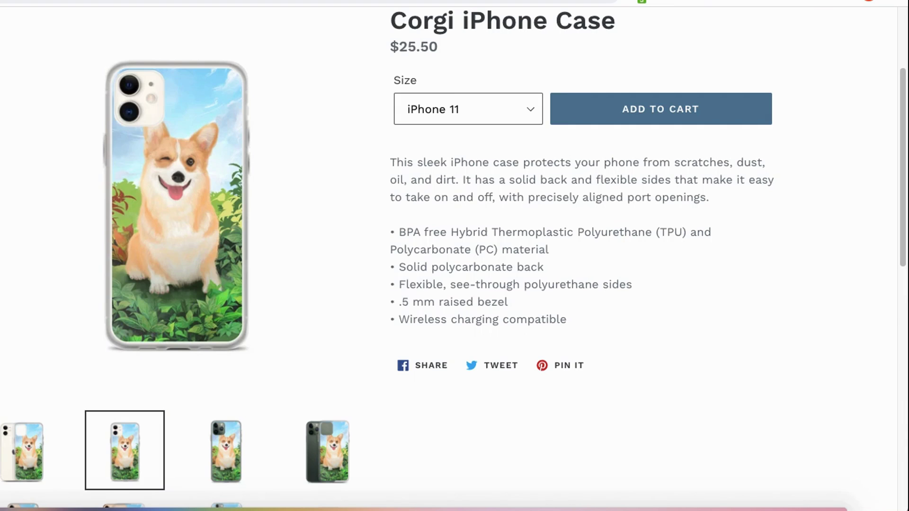
pyautogui.click(180, 1)
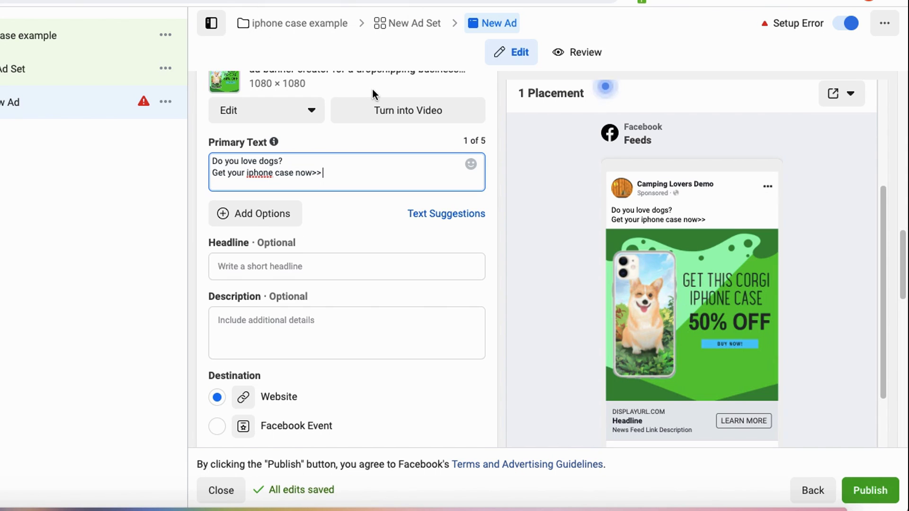
pyautogui.write('https://owls-fan-store.myshopify.com/products/corgi-iphone-case')
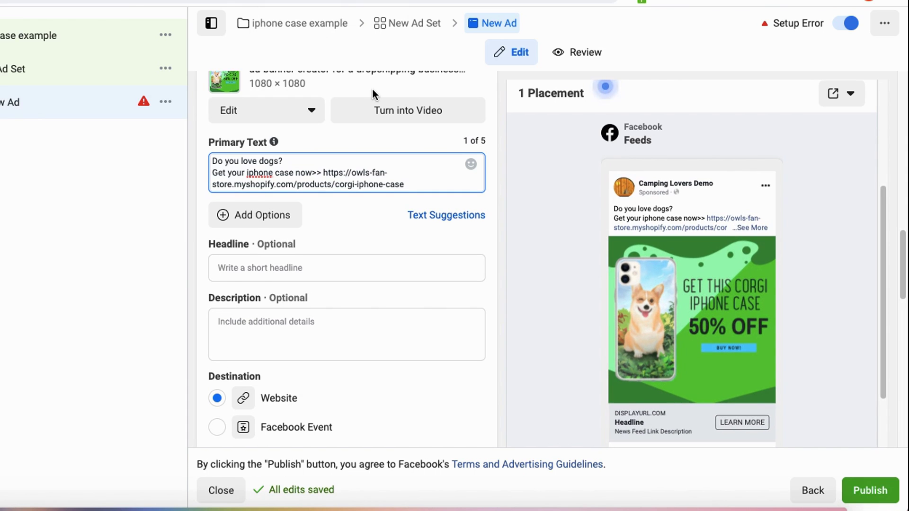
# Step: Add a closing line to the primary text reading "Limited time only! 50% discount!"
pyautogui.press('Return')
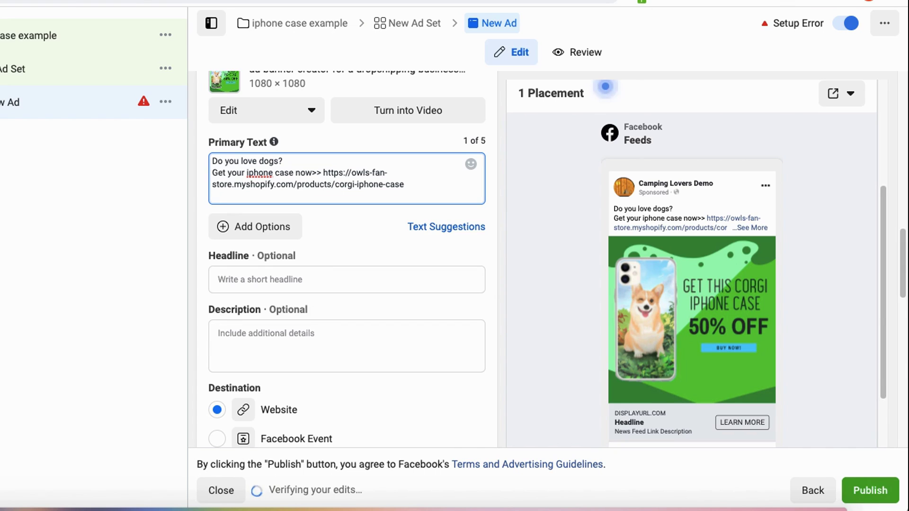
pyautogui.write('Limited time only ')
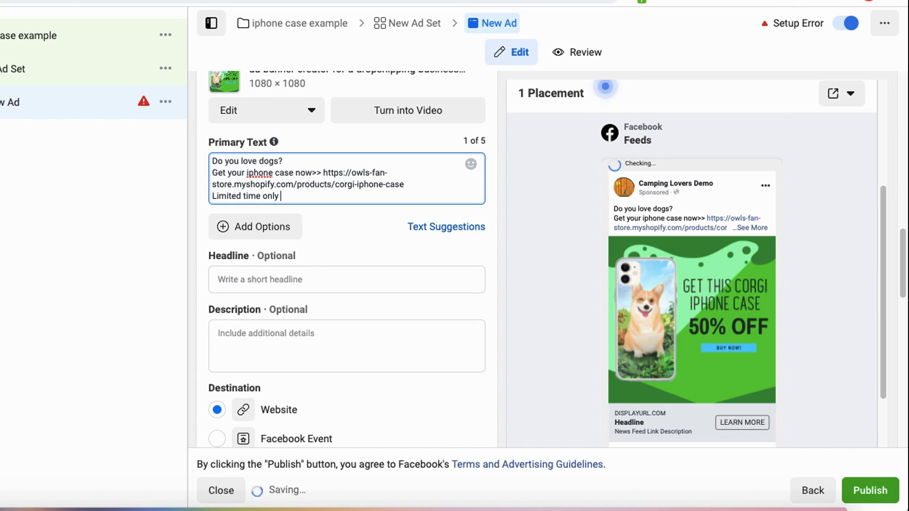
pyautogui.write('!50')
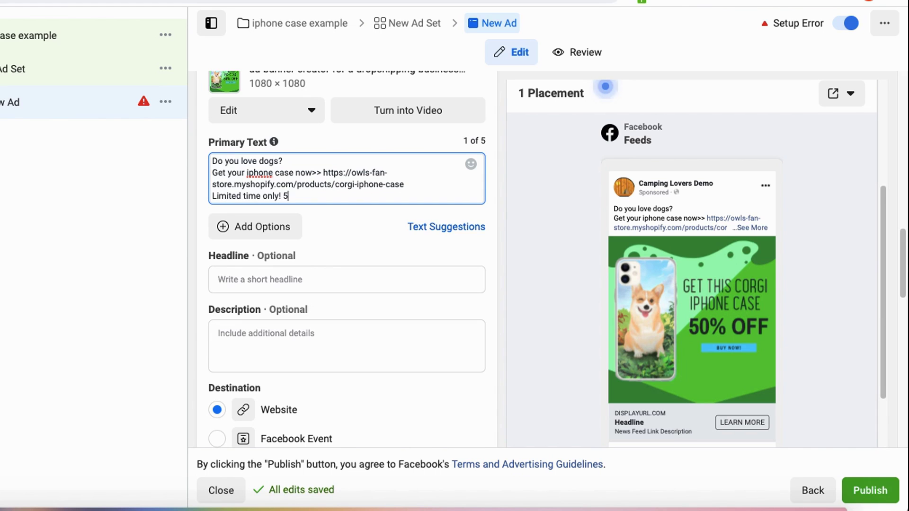
pyautogui.write('%')
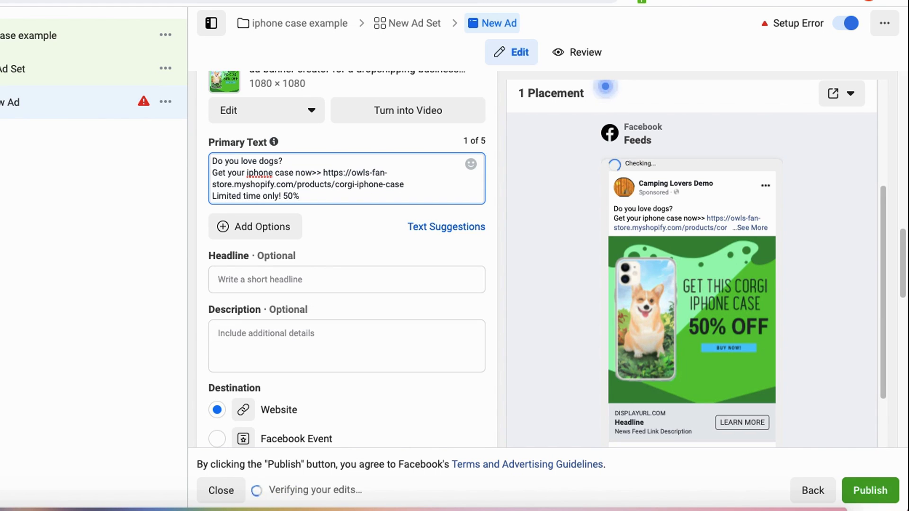
pyautogui.write(' discount!')
pyautogui.click(455, 383)
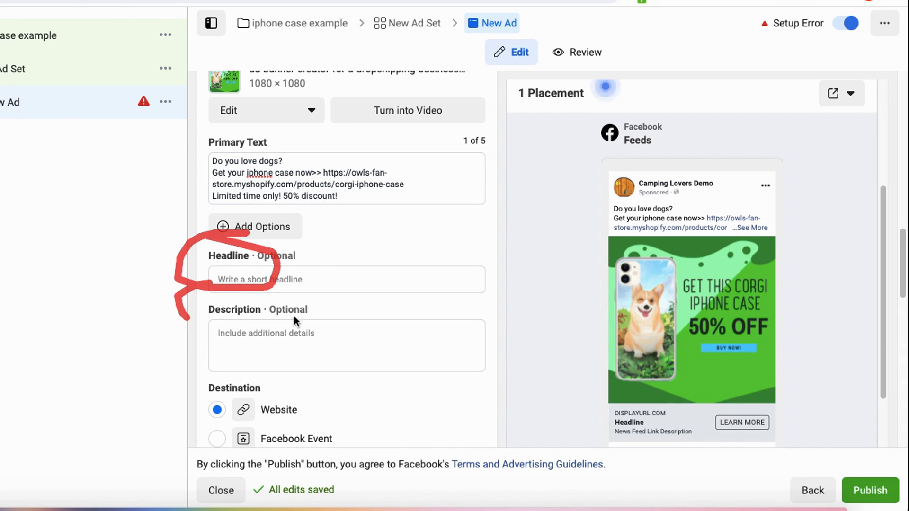
# Step: Set the ad's headline to "Corgi Iphone Case" and its description to "Awesome case for all dog lovers!"
pyautogui.moveTo(596, 401)
pyautogui.mouseDown()
pyautogui.moveTo(692, 455)
pyautogui.moveTo(603, 399)
pyautogui.mouseUp()
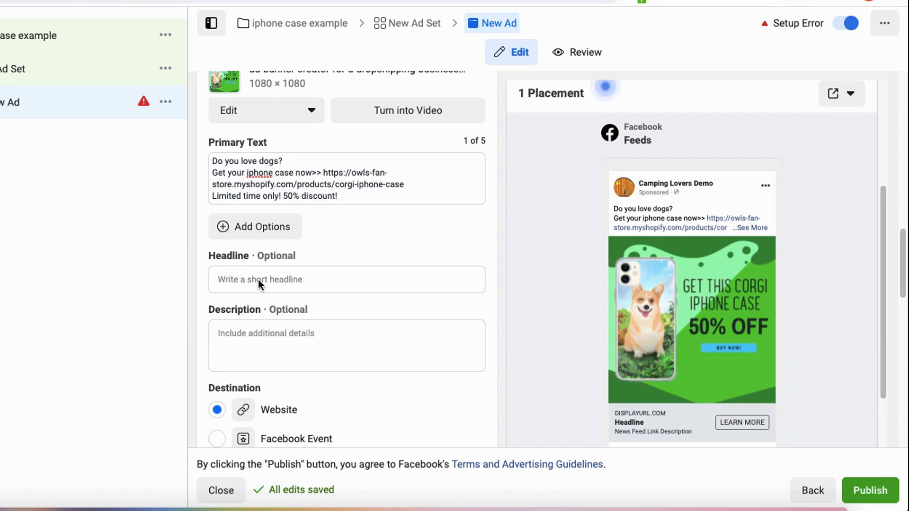
pyautogui.click(238, 278)
pyautogui.write('Corgi Iphone Case')
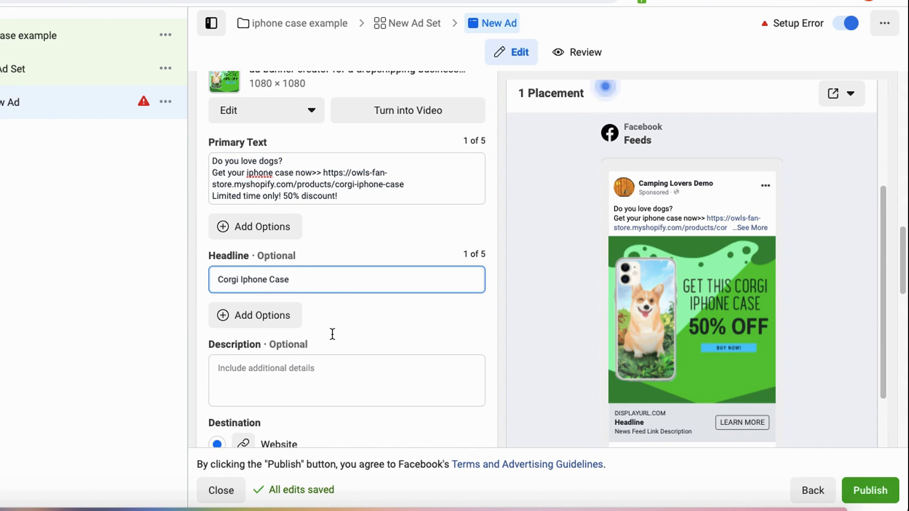
pyautogui.click(262, 357)
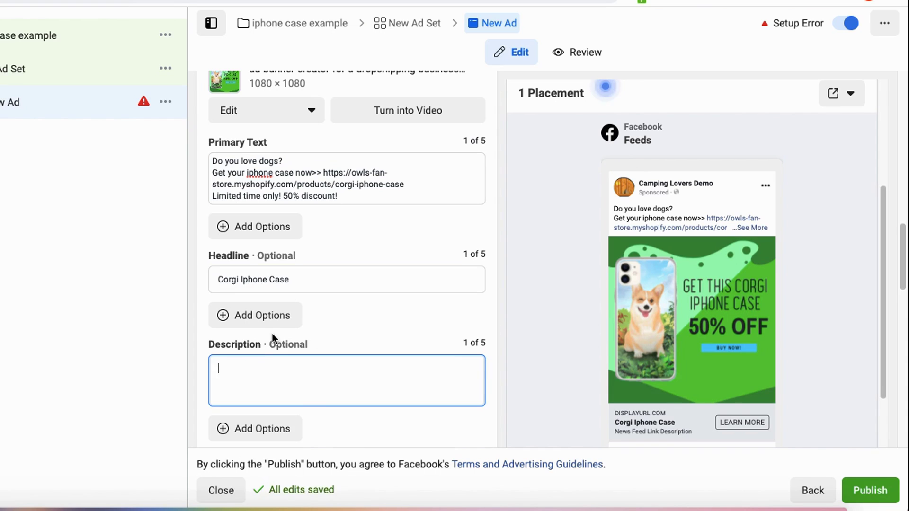
pyautogui.write('Awesome case for all dog l')
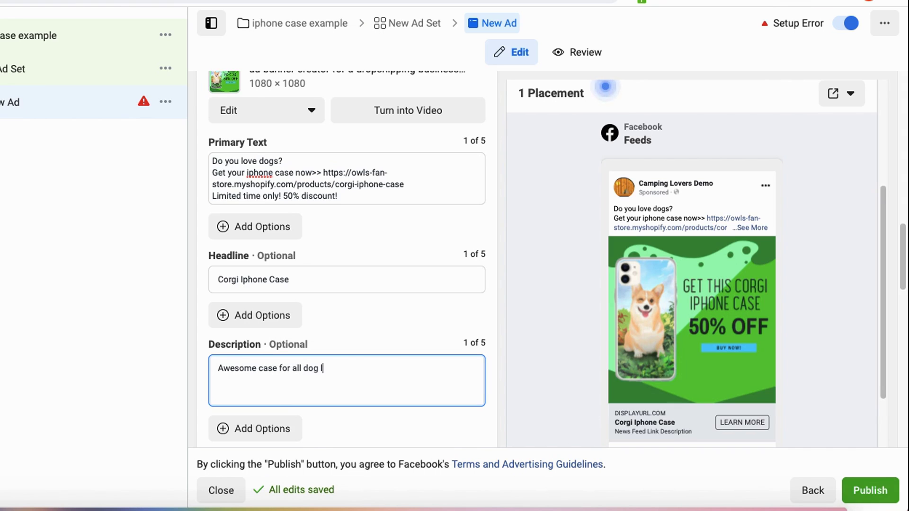
pyautogui.write('overs!')
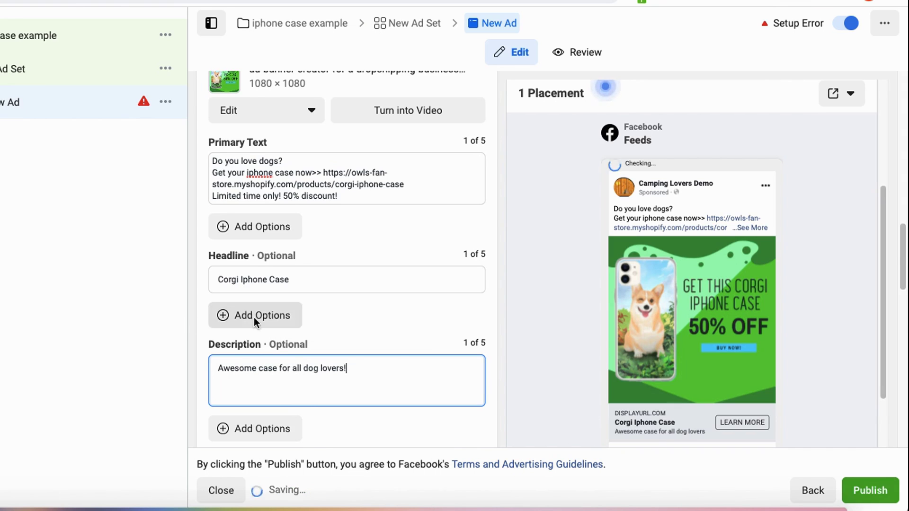
pyautogui.scroll(-4, 254, 317)
pyautogui.click(245, 354)
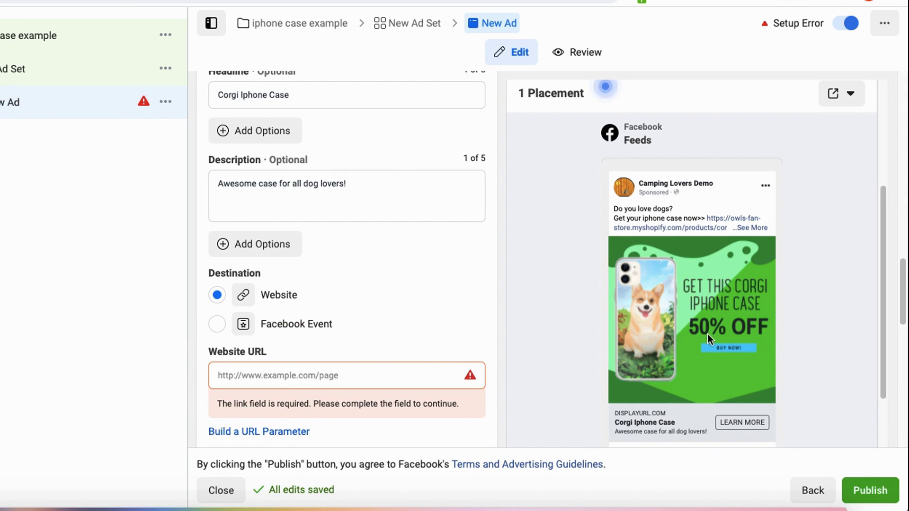
pyautogui.click(254, 375)
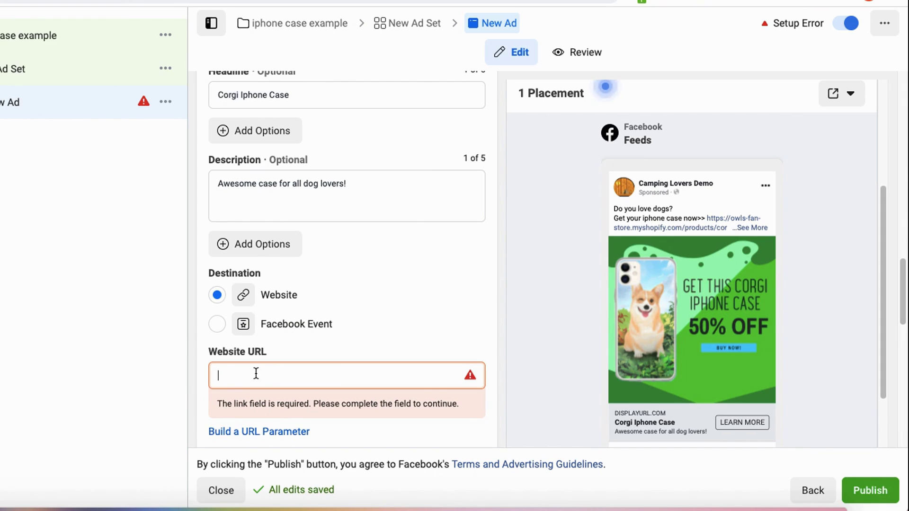
pyautogui.write('https://owls-fan-store.myshopify.com/products/corgi-iphone-case')
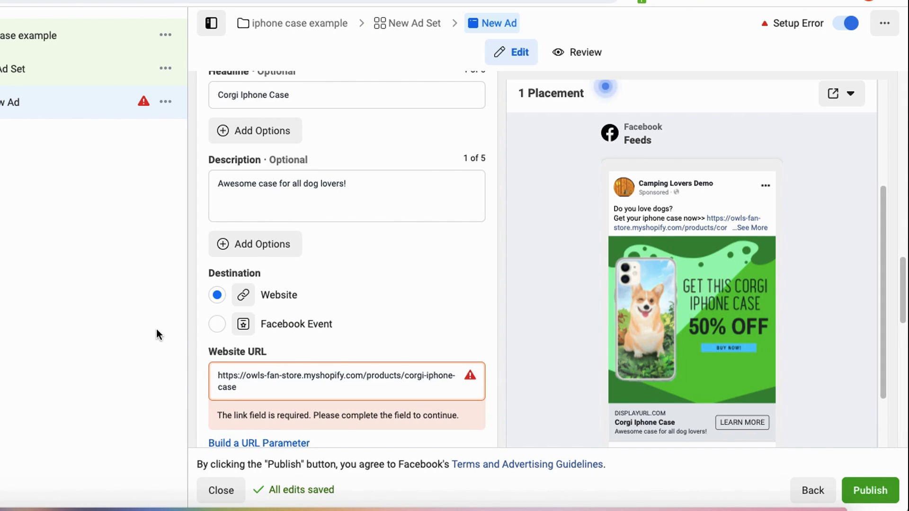
# Step: Change the ad's call to action to Shop Now
pyautogui.scroll(1, 290, 146)
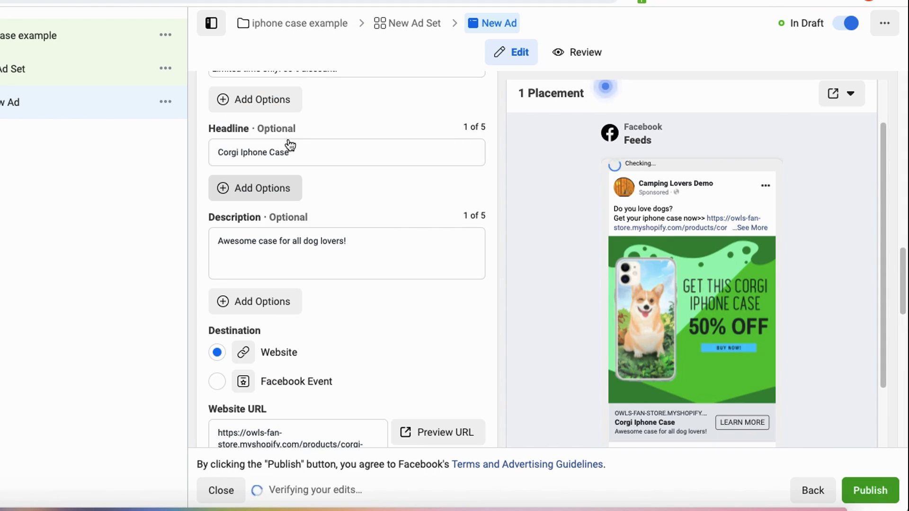
pyautogui.scroll(-8, 297, 239)
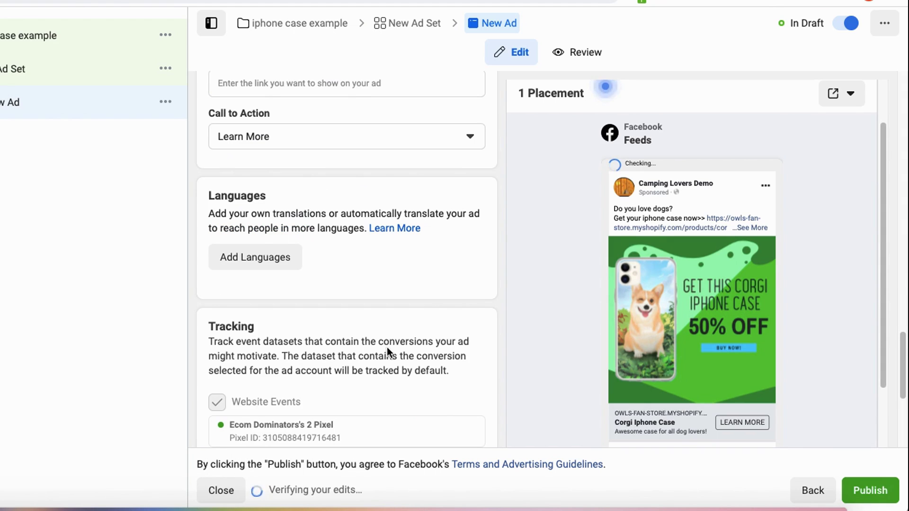
pyautogui.scroll(1, 269, 204)
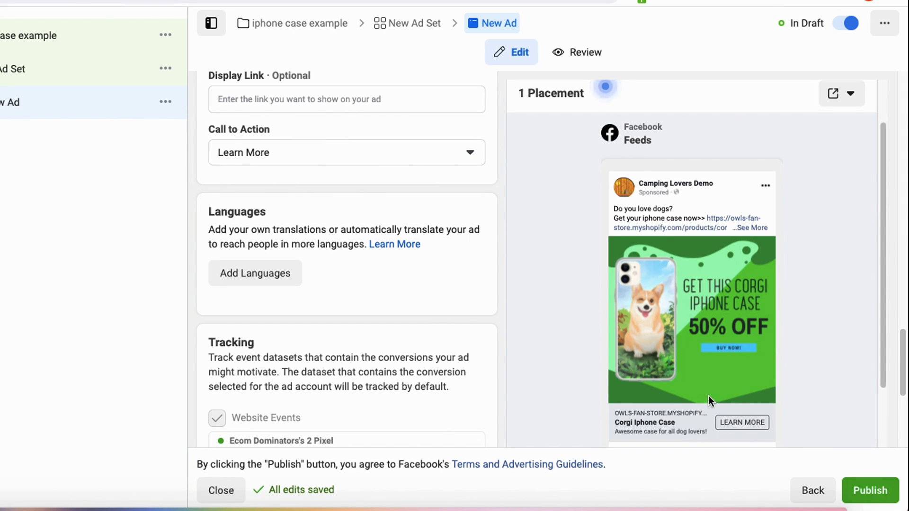
pyautogui.click(338, 151)
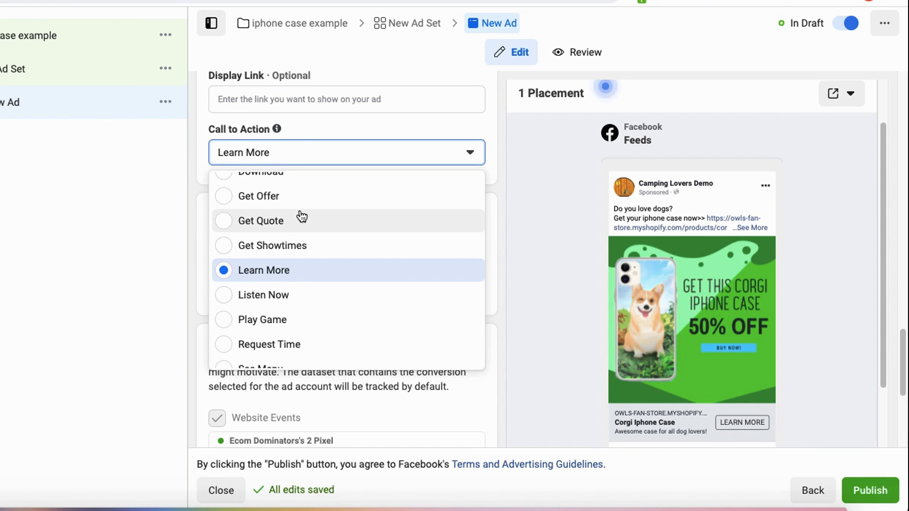
pyautogui.scroll(4, 303, 222)
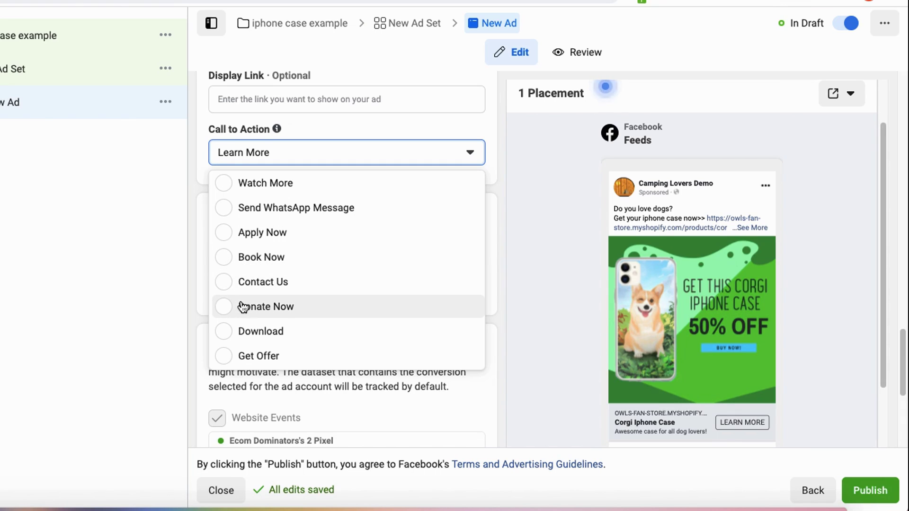
pyautogui.scroll(-2, 230, 307)
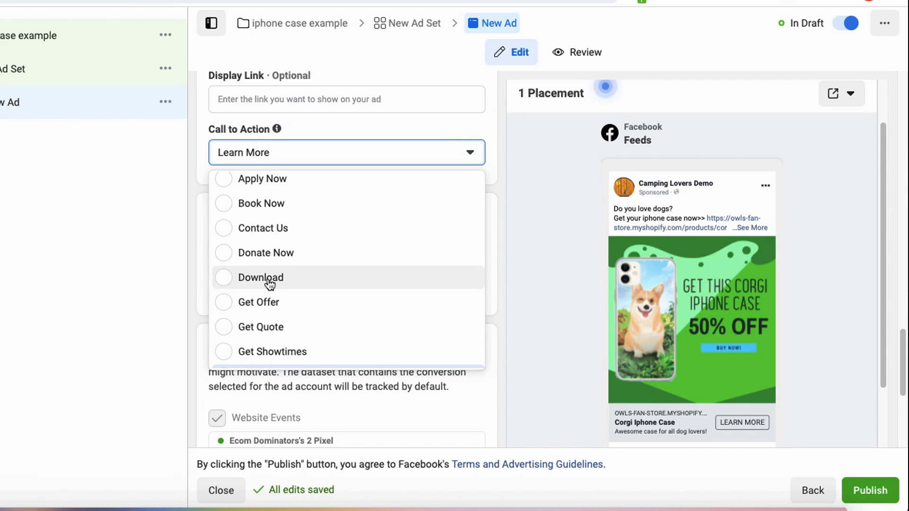
pyautogui.scroll(-5, 269, 283)
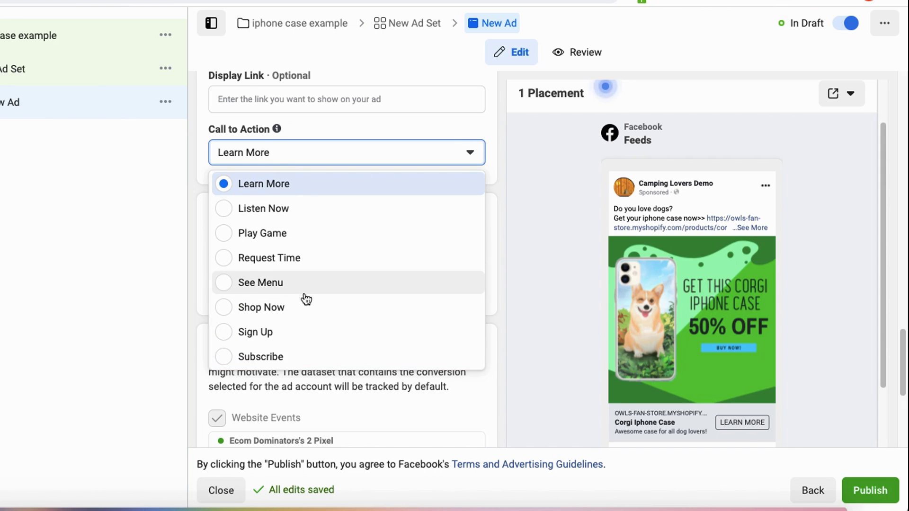
pyautogui.click(272, 308)
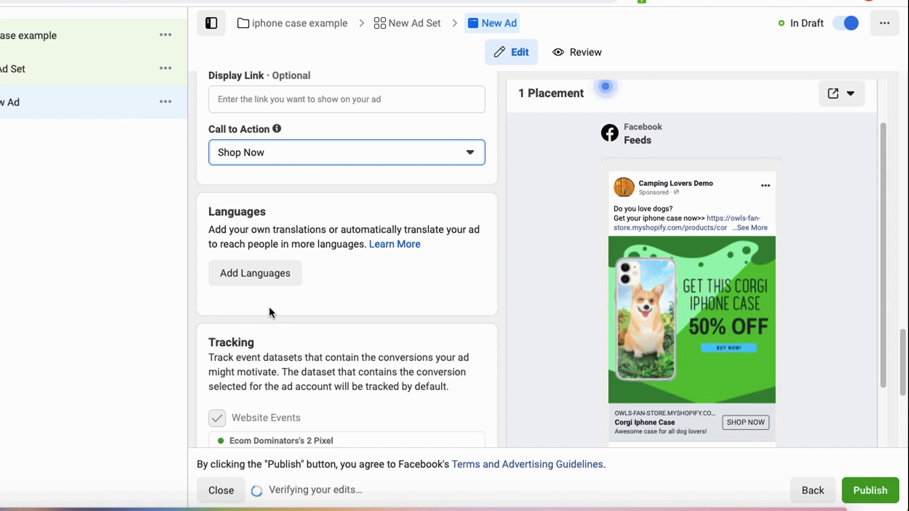
# Step: Review the ad's tracking settings and its Facebook Feeds preview, checking the primary text, image, headline, description and Shop Now button
pyautogui.scroll(-6, 269, 308)
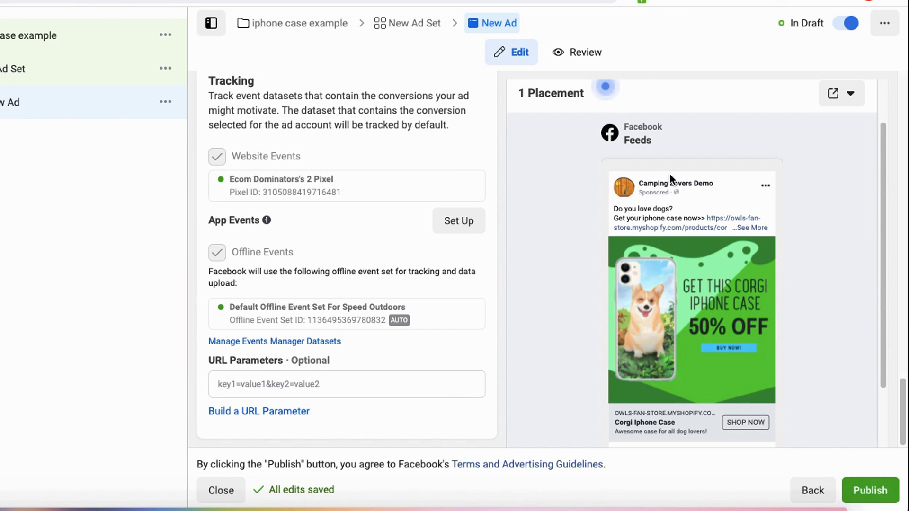
pyautogui.moveTo(599, 201)
pyautogui.mouseDown()
pyautogui.moveTo(649, 248)
pyautogui.moveTo(773, 215)
pyautogui.moveTo(599, 205)
pyautogui.mouseUp()
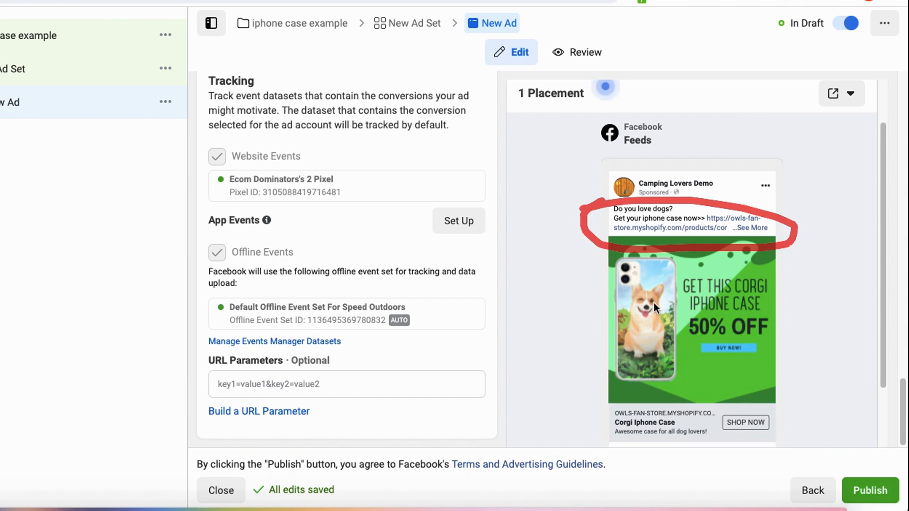
pyautogui.moveTo(574, 281)
pyautogui.mouseDown()
pyautogui.moveTo(788, 402)
pyautogui.moveTo(775, 228)
pyautogui.moveTo(618, 240)
pyautogui.mouseUp()
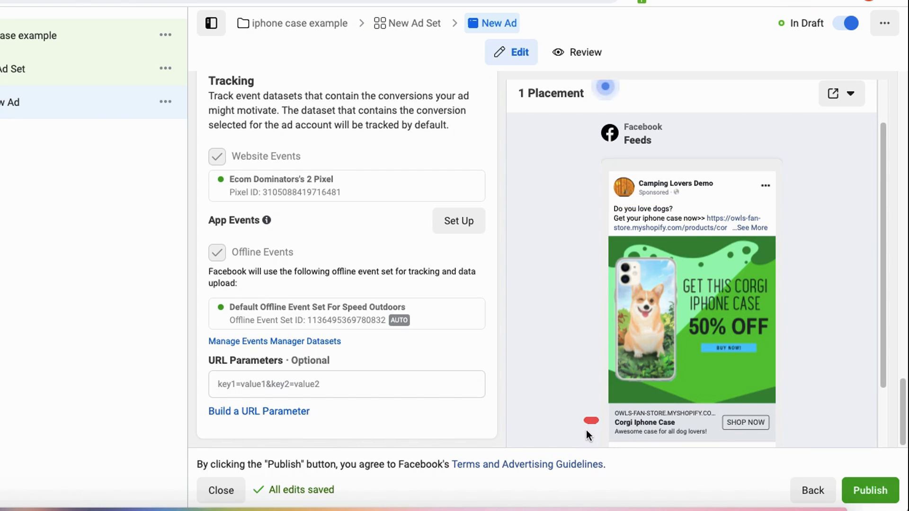
pyautogui.moveTo(761, 394); pyautogui.dragTo(755, 441)
pyautogui.moveTo(853, 427)
pyautogui.mouseDown()
pyautogui.moveTo(899, 474)
pyautogui.moveTo(804, 445)
pyautogui.moveTo(800, 501)
pyautogui.moveTo(816, 430)
pyautogui.mouseUp()
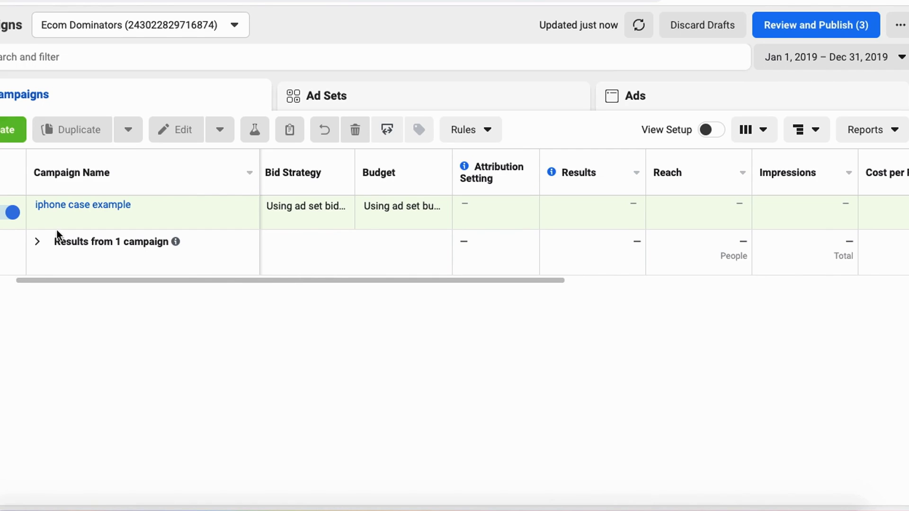
# Step: Examine the iphone case example campaign in the campaigns table, including its Budget and Reach columns
pyautogui.moveTo(5, 246)
pyautogui.mouseDown()
pyautogui.moveTo(111, 152)
pyautogui.moveTo(151, 238)
pyautogui.mouseUp()
pyautogui.moveTo(82, 144)
pyautogui.mouseDown()
pyautogui.moveTo(281, 209)
pyautogui.moveTo(891, 176)
pyautogui.mouseUp()
pyautogui.moveTo(361, 187); pyautogui.dragTo(415, 187)
pyautogui.moveTo(347, 221); pyautogui.dragTo(441, 222)
pyautogui.click(595, 510)
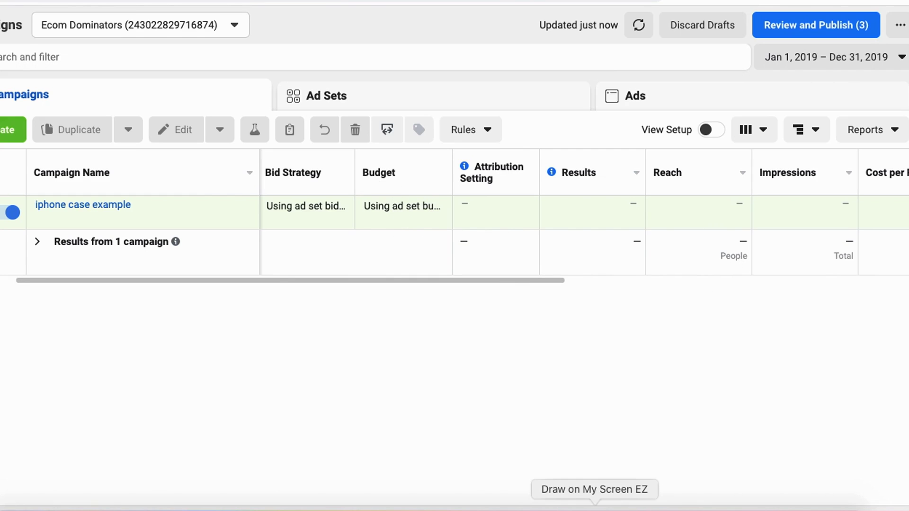
pyautogui.moveTo(694, 145)
pyautogui.mouseDown()
pyautogui.moveTo(822, 219)
pyautogui.moveTo(704, 127)
pyautogui.mouseUp()
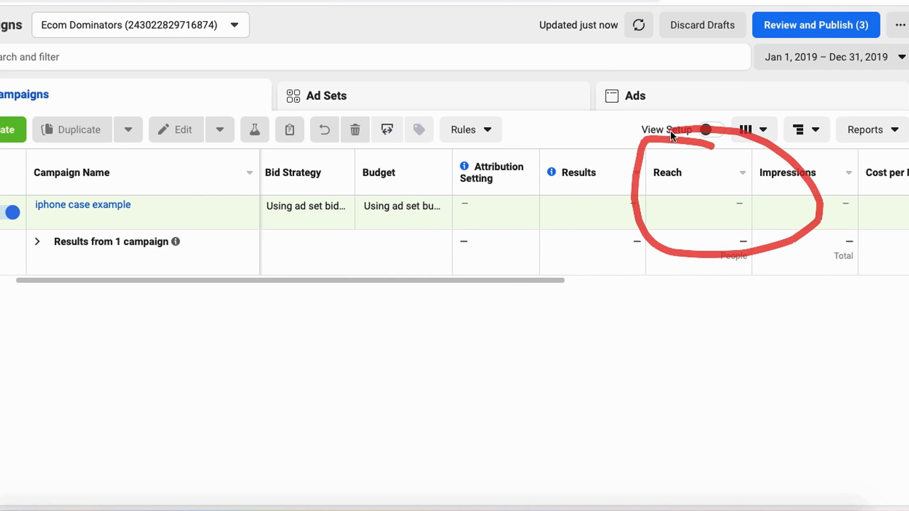
# Step: Examine the campaign's Cost per Result, Amount Spent and Frequency columns
pyautogui.moveTo(478, 280); pyautogui.dragTo(705, 280)
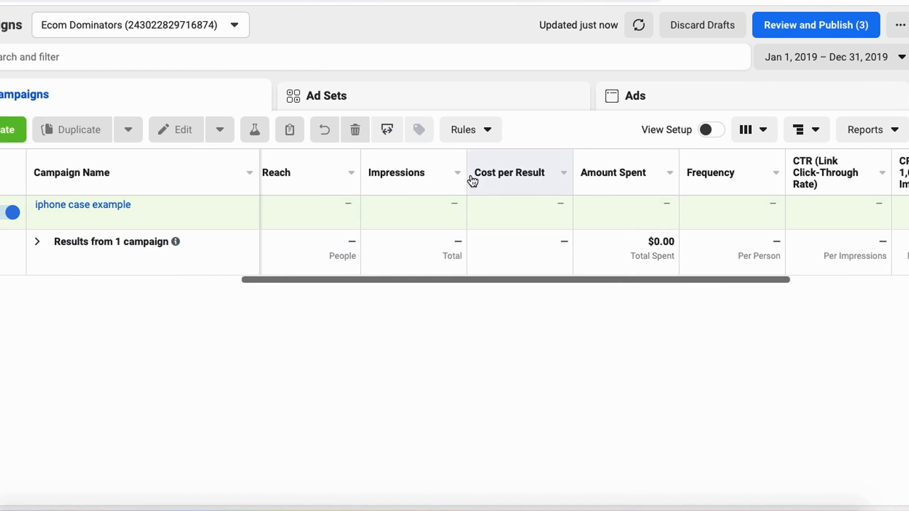
pyautogui.moveTo(554, 134)
pyautogui.mouseDown()
pyautogui.moveTo(468, 187)
pyautogui.moveTo(560, 287)
pyautogui.moveTo(558, 118)
pyautogui.mouseUp()
pyautogui.press('Escape')
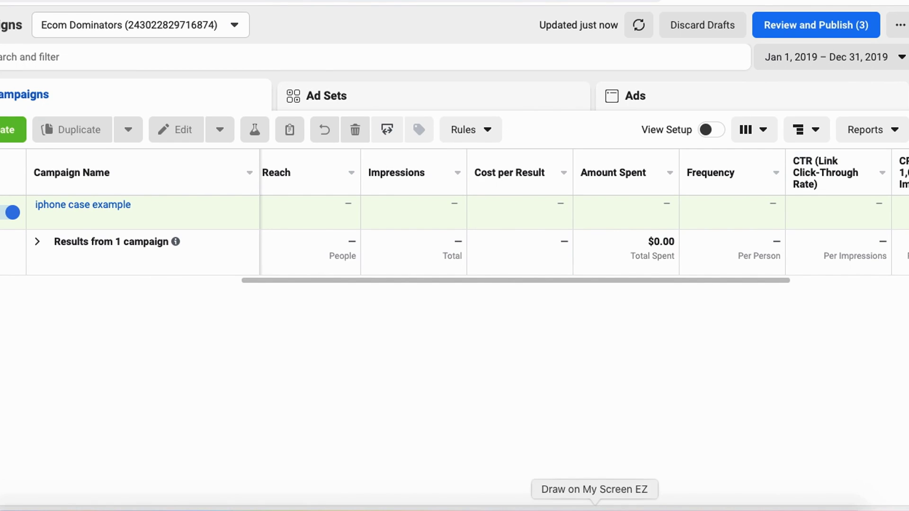
pyautogui.moveTo(663, 133)
pyautogui.mouseDown()
pyautogui.moveTo(610, 129)
pyautogui.moveTo(578, 298)
pyautogui.moveTo(680, 203)
pyautogui.moveTo(591, 137)
pyautogui.mouseUp()
pyautogui.moveTo(743, 150); pyautogui.dragTo(658, 157)
pyautogui.moveTo(643, 190); pyautogui.dragTo(776, 148)
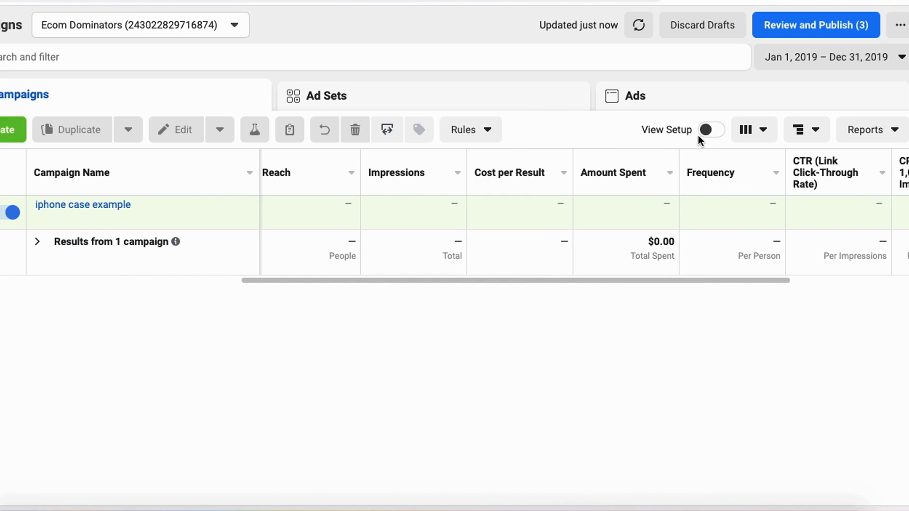
# Step: Examine the campaign's CTR (Link Click-Through Rate), CPM (Cost per 1,000 Impressions) and CPC (Cost per Link Click) columns
pyautogui.hscroll(5, 757, 284)
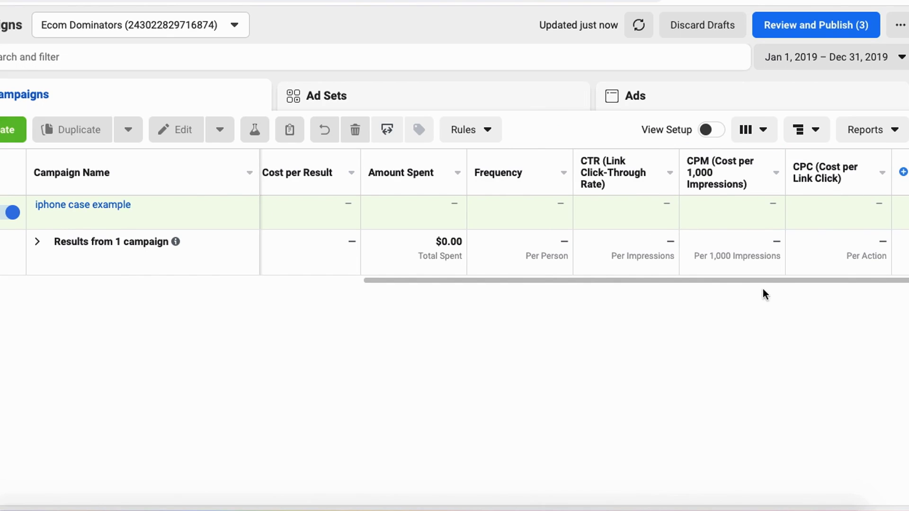
pyautogui.moveTo(624, 129)
pyautogui.mouseDown()
pyautogui.moveTo(563, 263)
pyautogui.moveTo(709, 180)
pyautogui.moveTo(623, 136)
pyautogui.mouseUp()
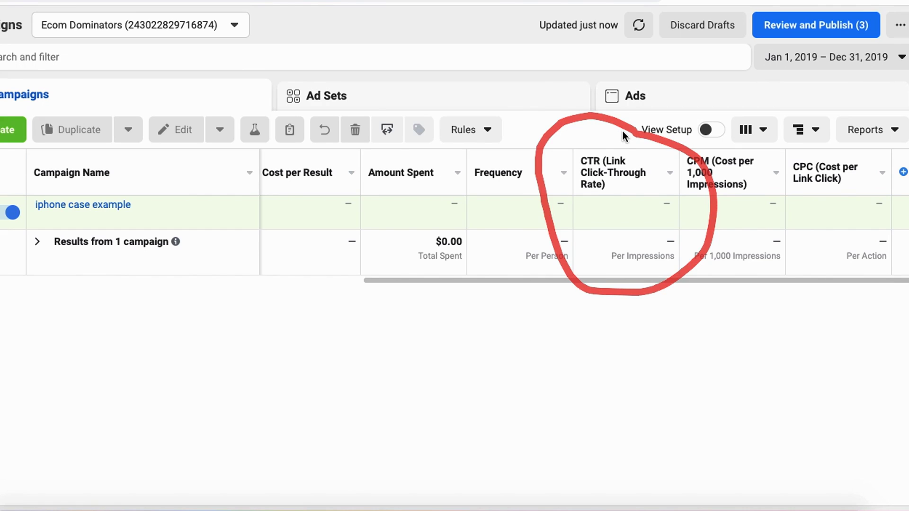
pyautogui.press('Escape')
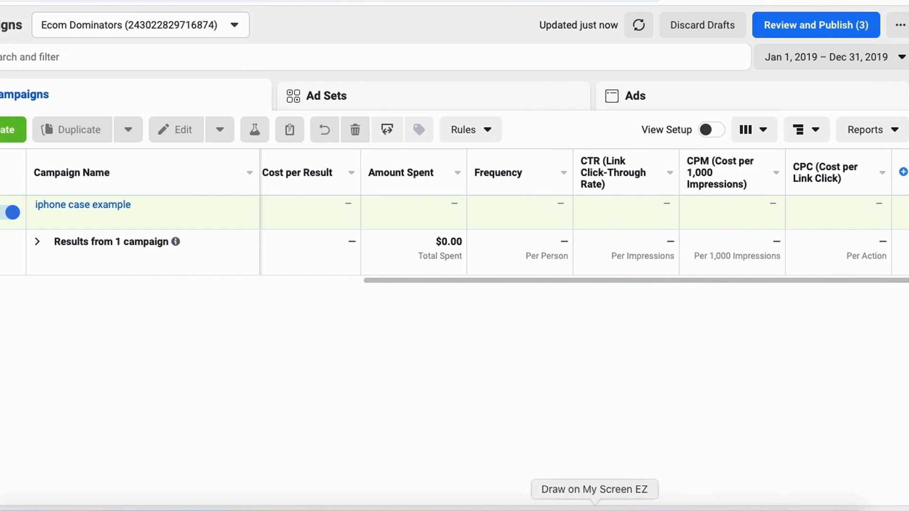
pyautogui.moveTo(761, 135)
pyautogui.mouseDown()
pyautogui.moveTo(655, 194)
pyautogui.moveTo(796, 244)
pyautogui.moveTo(780, 156)
pyautogui.mouseUp()
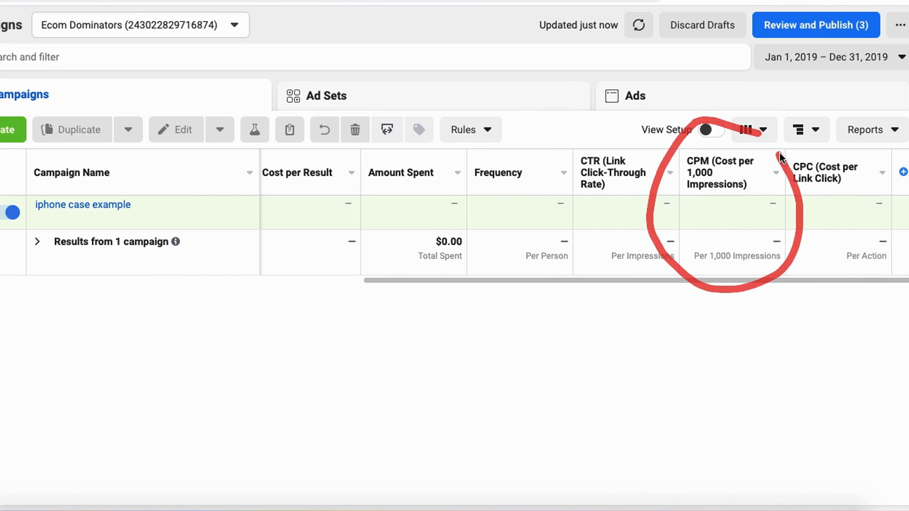
pyautogui.press('Escape')
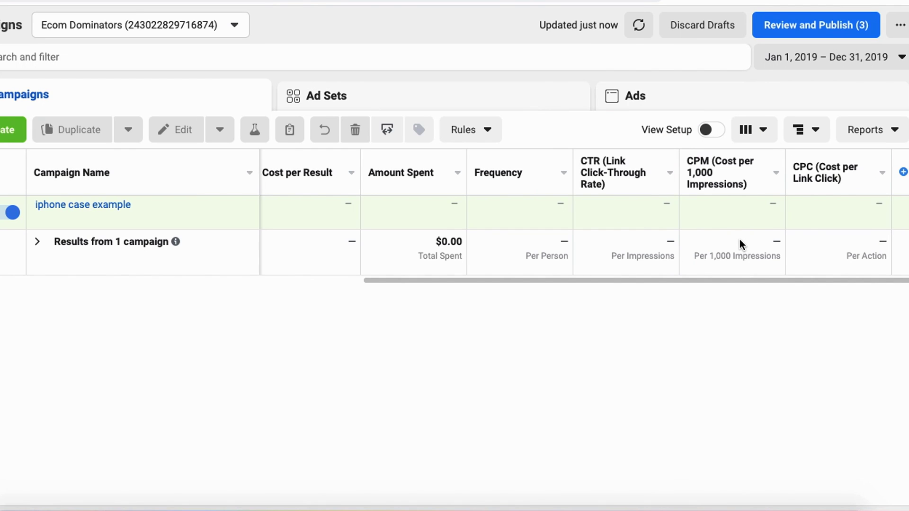
pyautogui.moveTo(862, 126)
pyautogui.mouseDown()
pyautogui.moveTo(757, 179)
pyautogui.moveTo(906, 294)
pyautogui.moveTo(791, 126)
pyautogui.mouseUp()
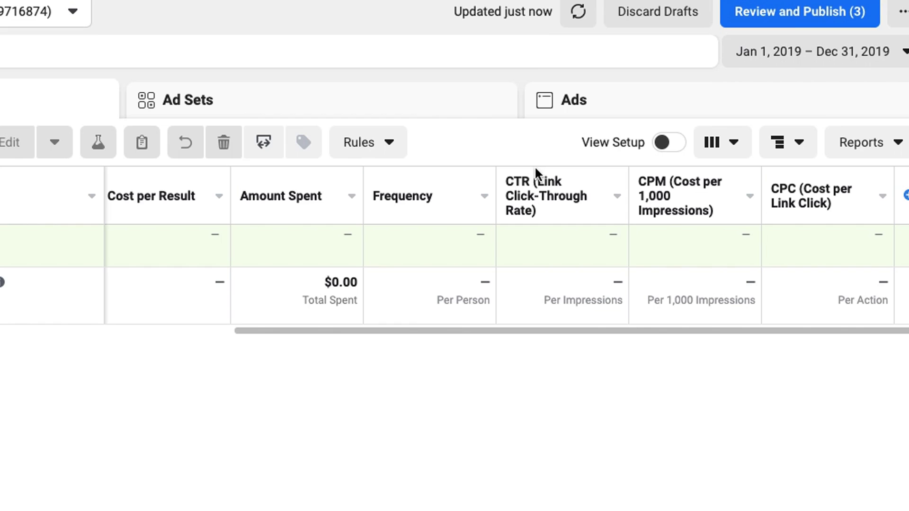
# Step: Mark the CTR column with an upward arrow, the CPM column with a downward arrow, and draw an arrow shaft under CPC
pyautogui.moveTo(550, 243); pyautogui.dragTo(548, 299)
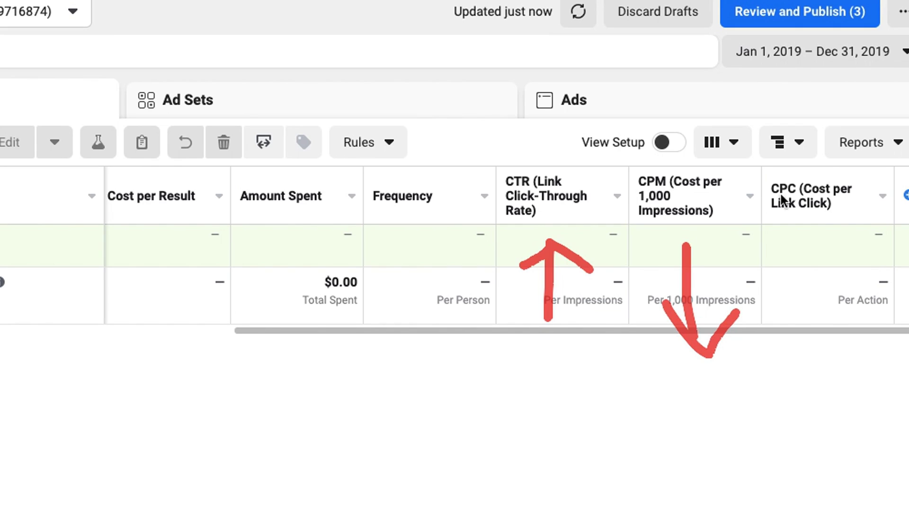
pyautogui.moveTo(821, 238); pyautogui.dragTo(821, 298)
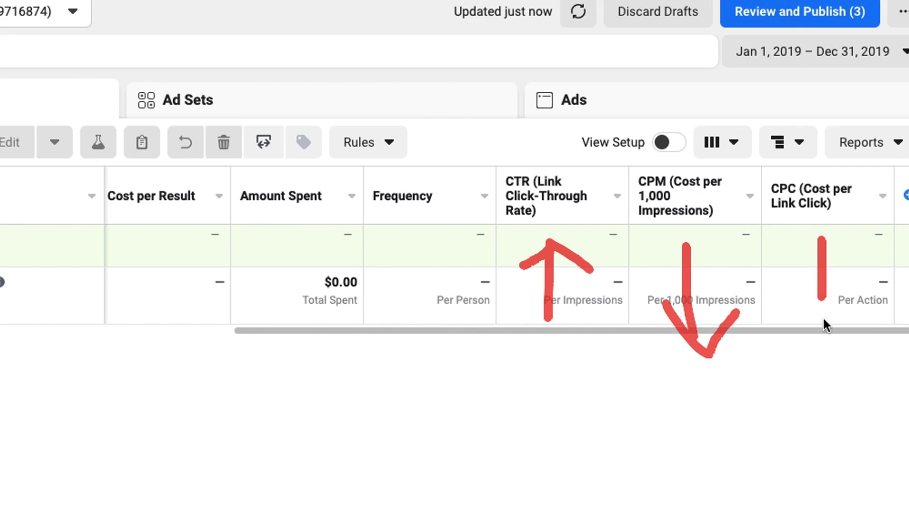